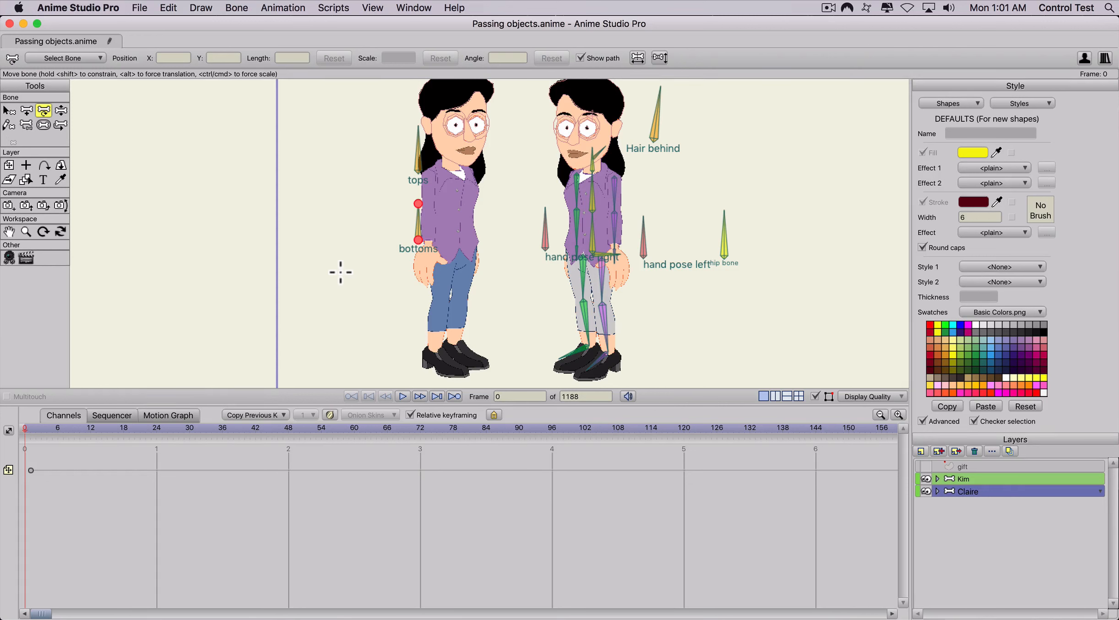
- At frame 1, rotate the tops, bottoms and Hair behind bones to restyle the right-hand character's clothes and hair
scroll(374, 259, down, 3)
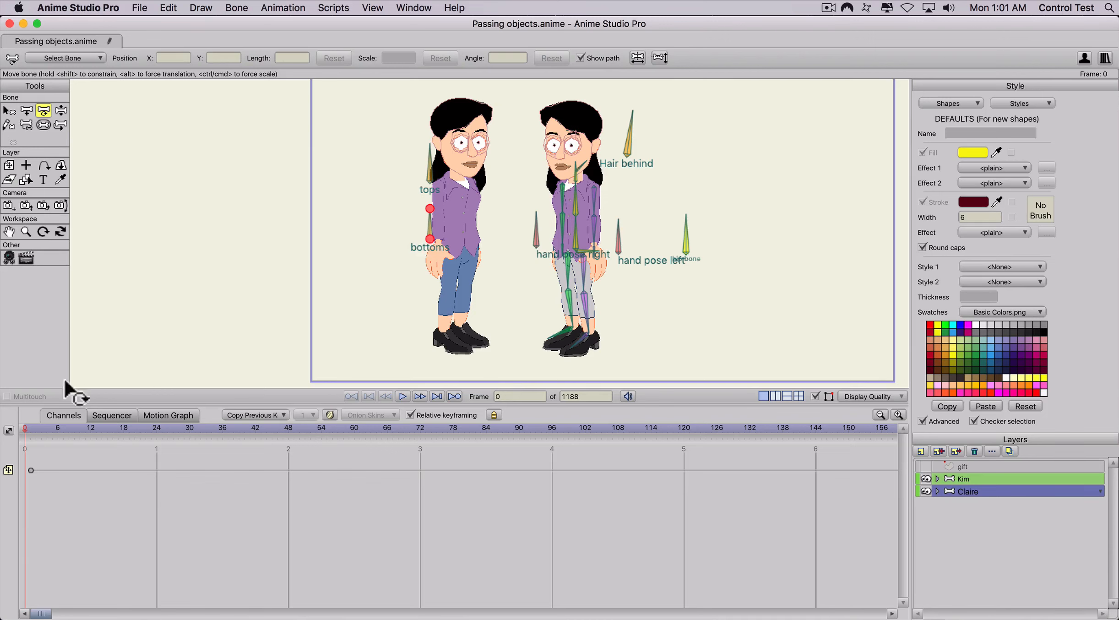
click(29, 428)
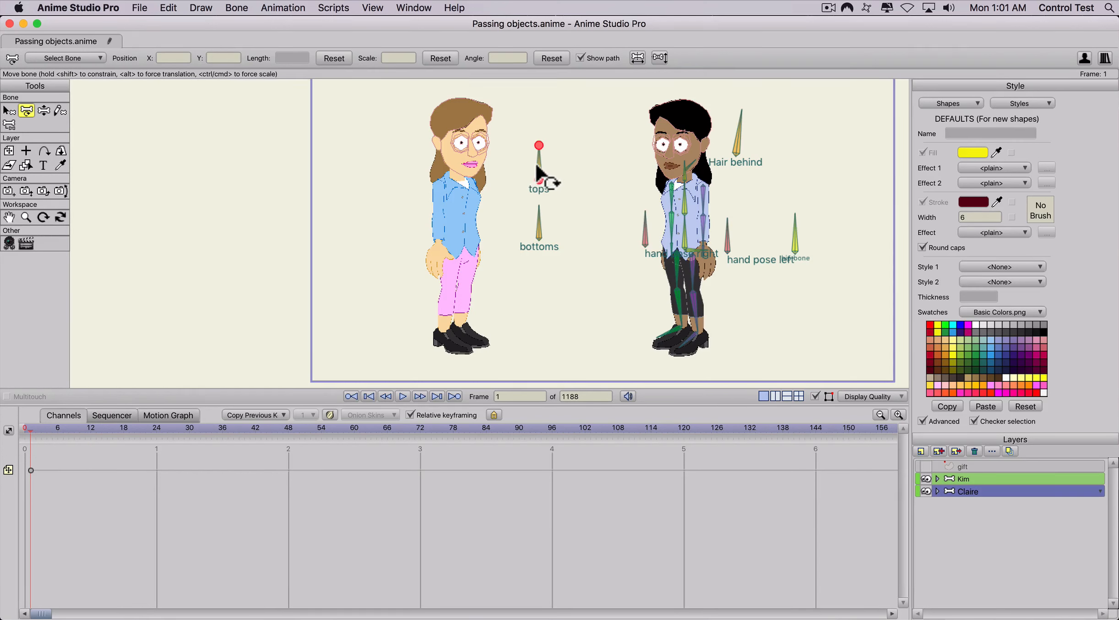
key(t)
drag(537, 160, 526, 182)
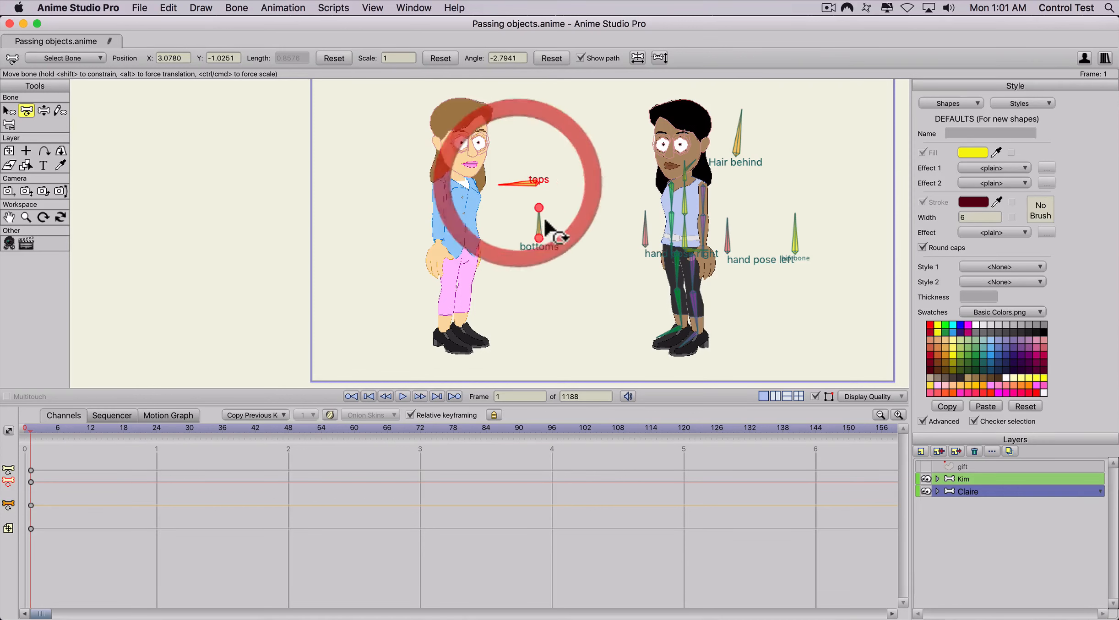
click(522, 226)
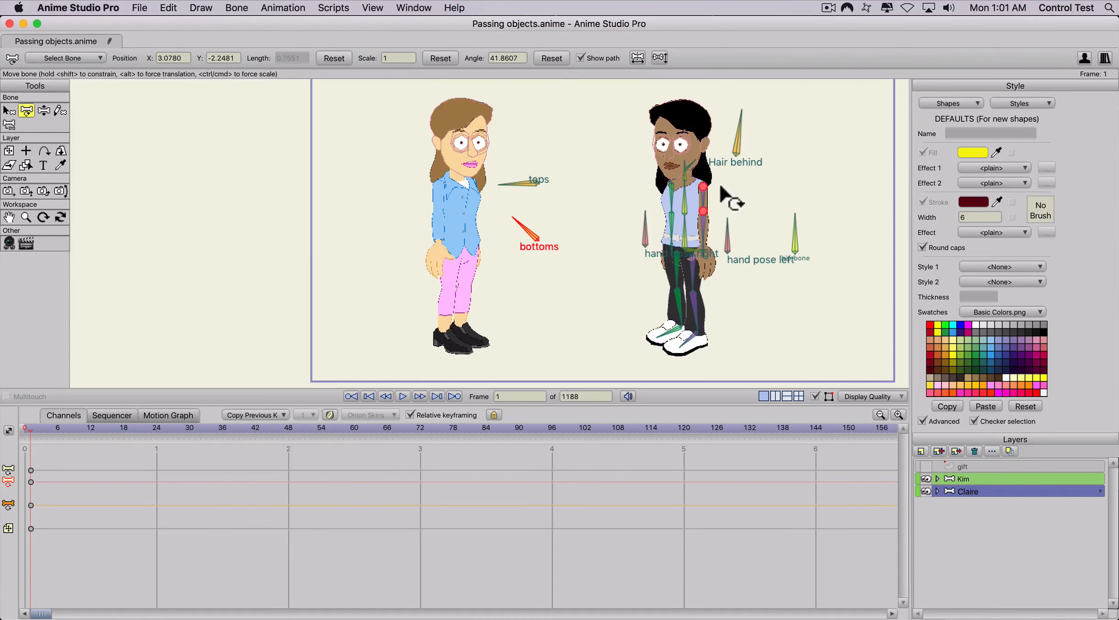
drag(733, 129, 763, 154)
- In the right-hand character's Face layer, rotate the Hair styles bone to about 23.5° to switch the hairstyle
click(936, 491)
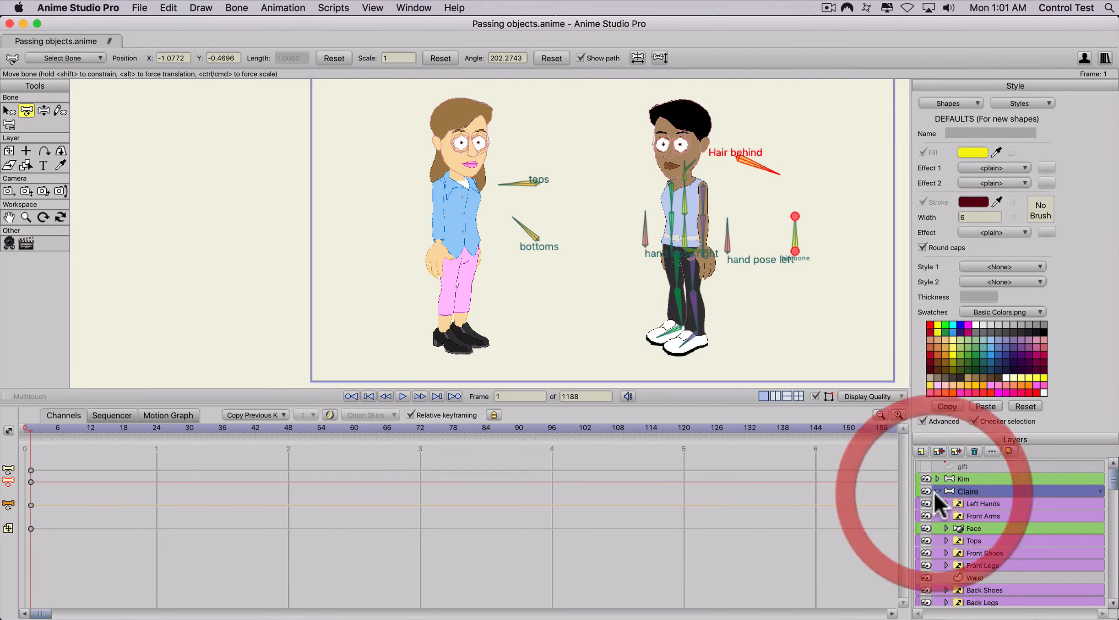
click(967, 527)
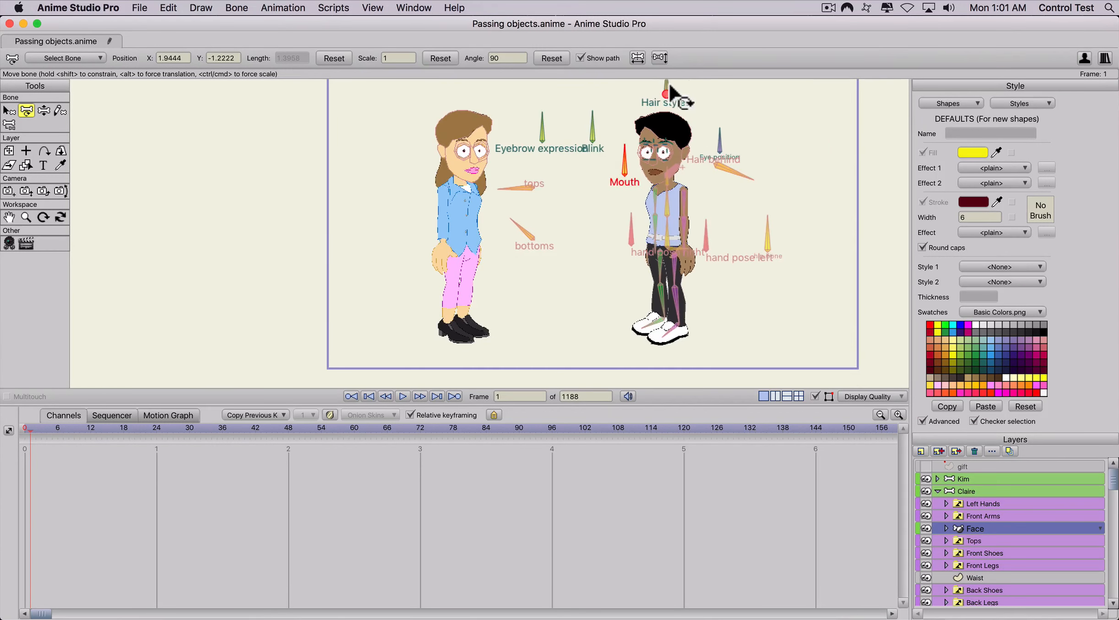
click(673, 85)
drag(674, 86, 643, 91)
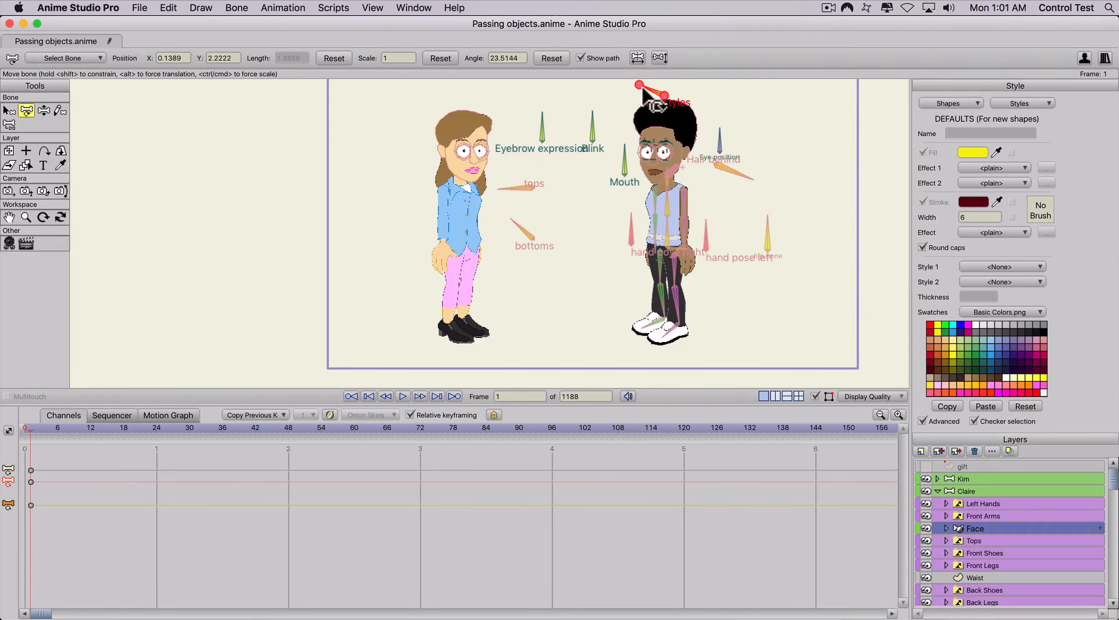
click(720, 141)
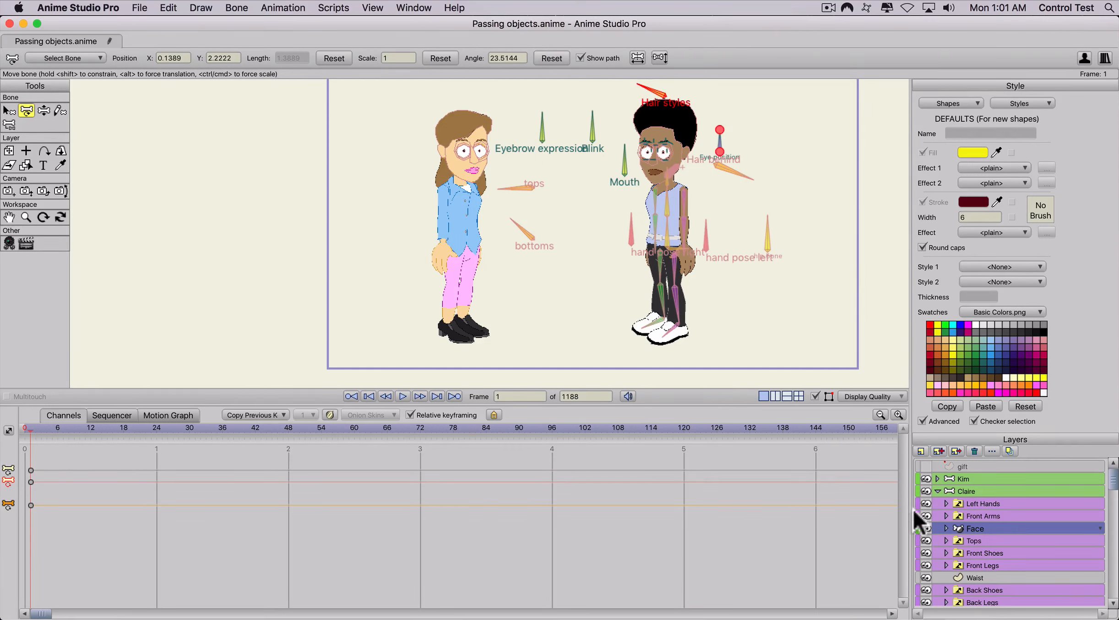
click(937, 491)
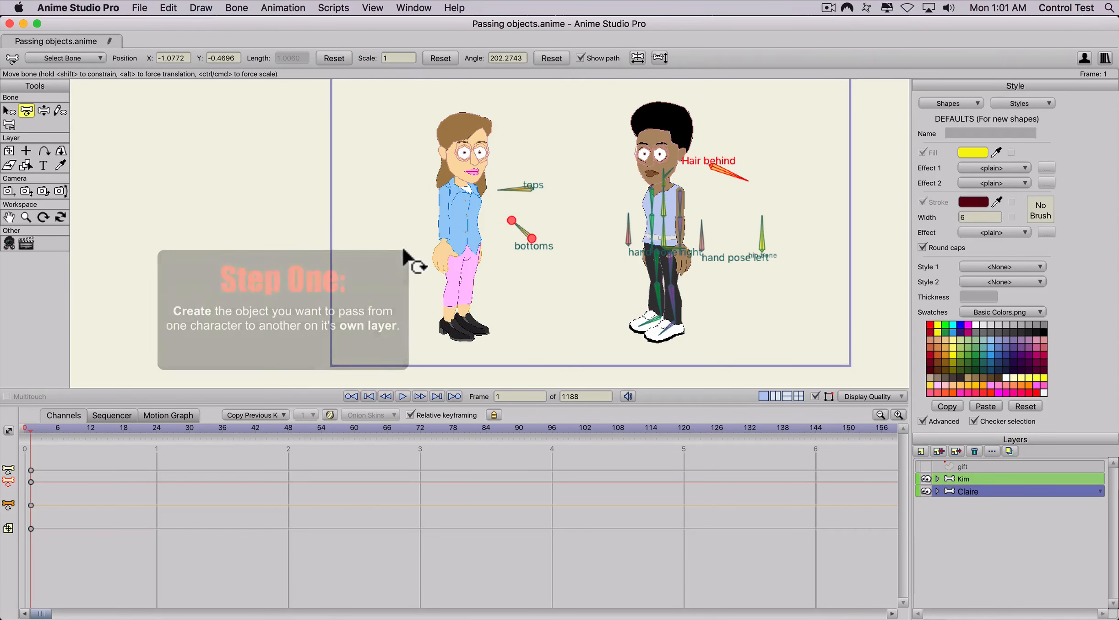
- Show the gift layer and move it into the left-hand character's bone layer, directly below Front Arms
click(925, 466)
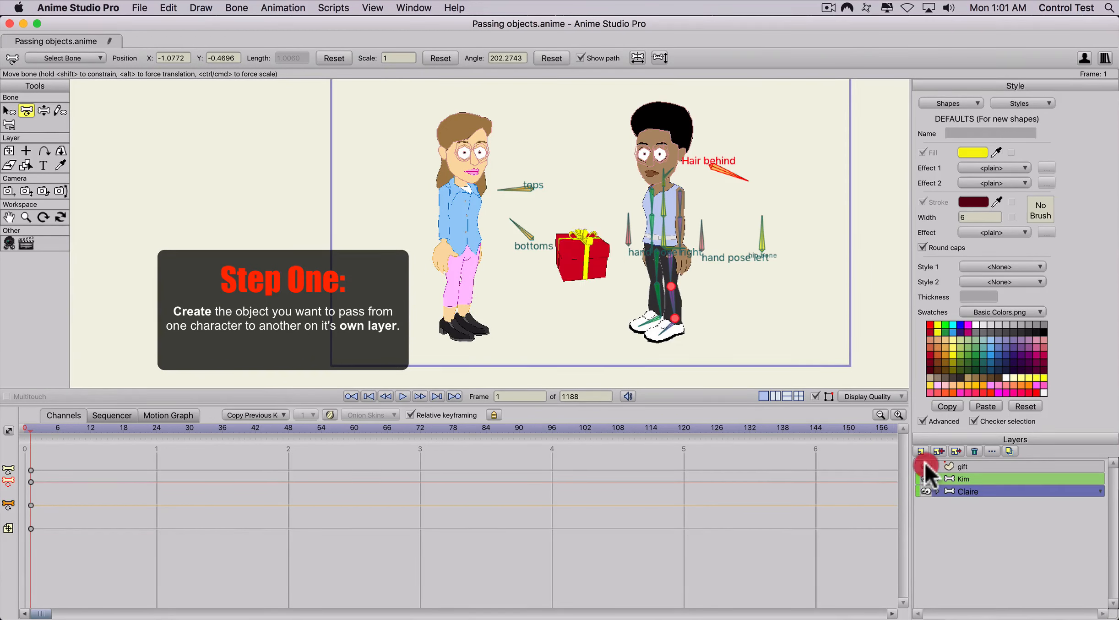
click(978, 466)
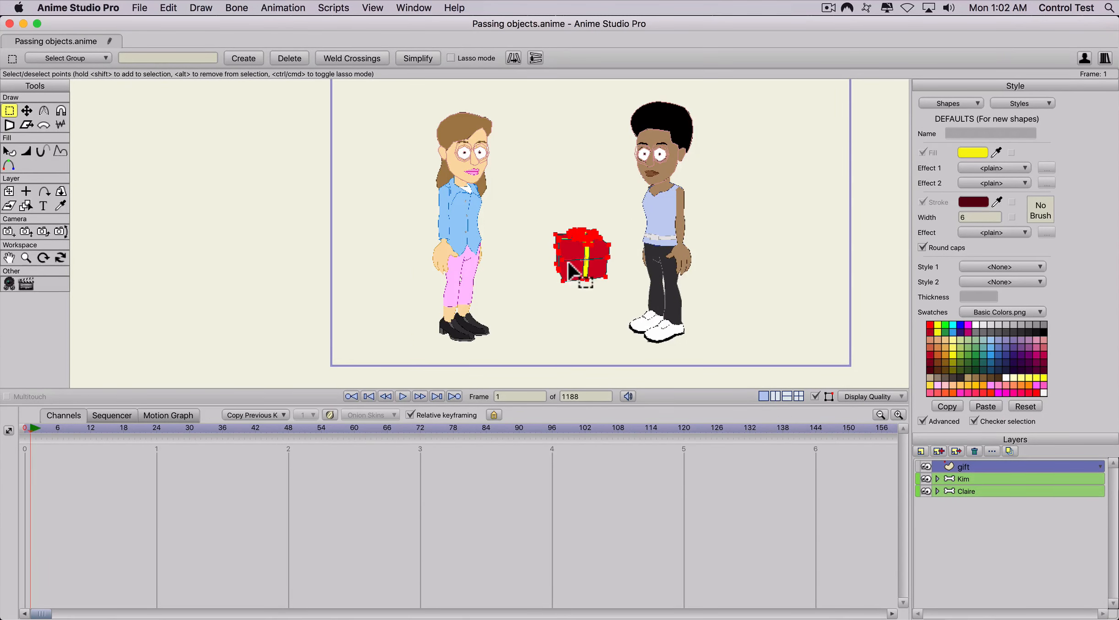
click(936, 479)
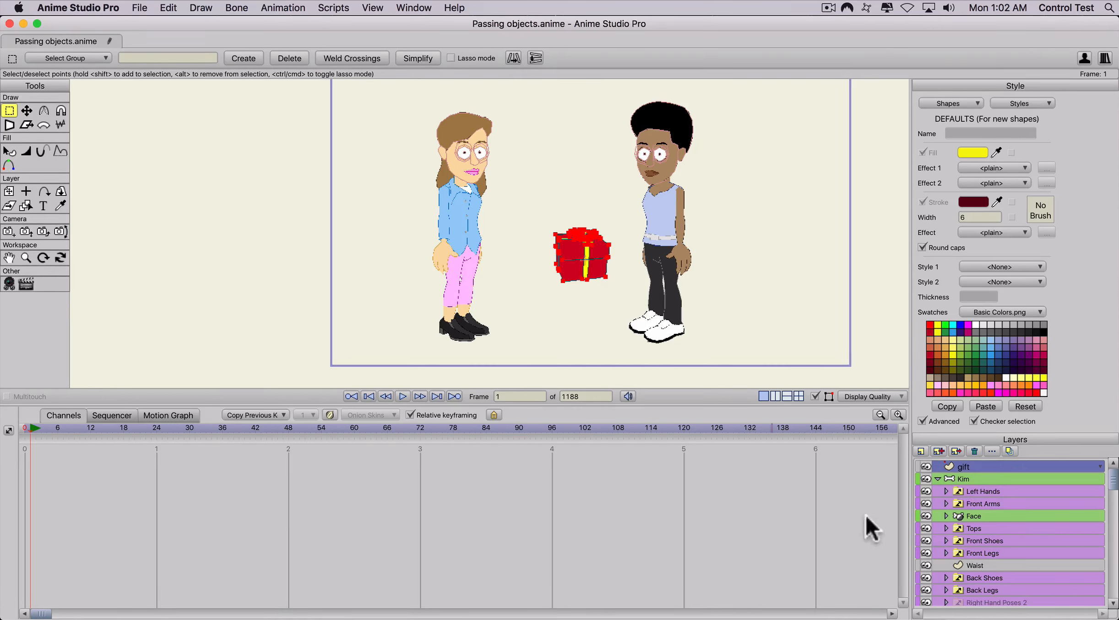
drag(972, 465, 953, 507)
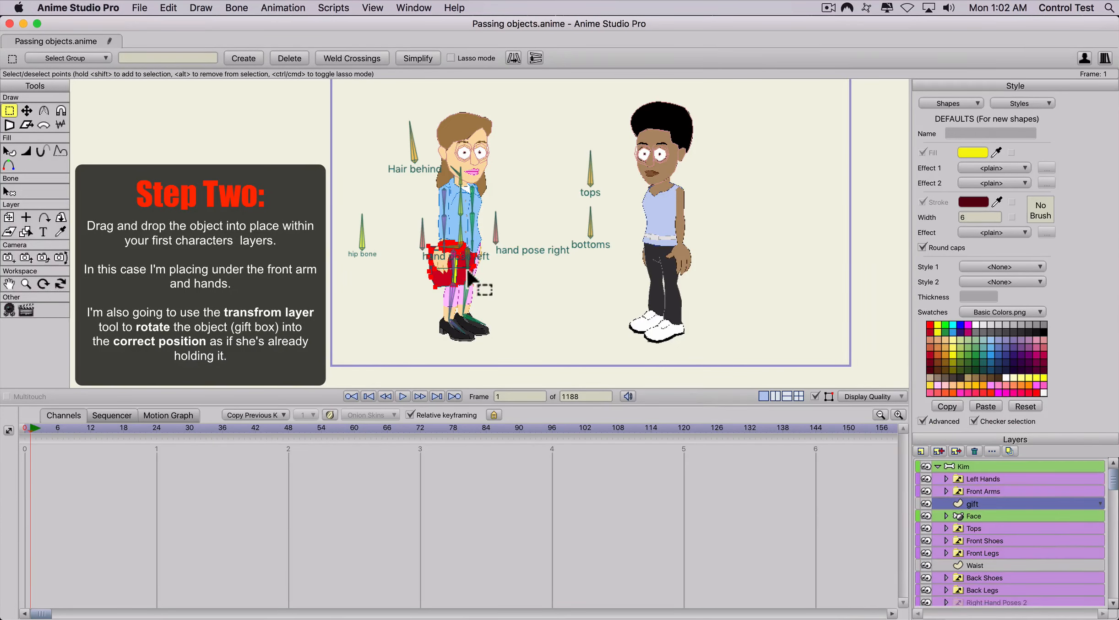
- Use Transform Layer at frame 1 to rotate the gift to about 0.39° and position it under the left-hand character's hand
scroll(476, 288, up, 3)
scroll(467, 297, up, 3)
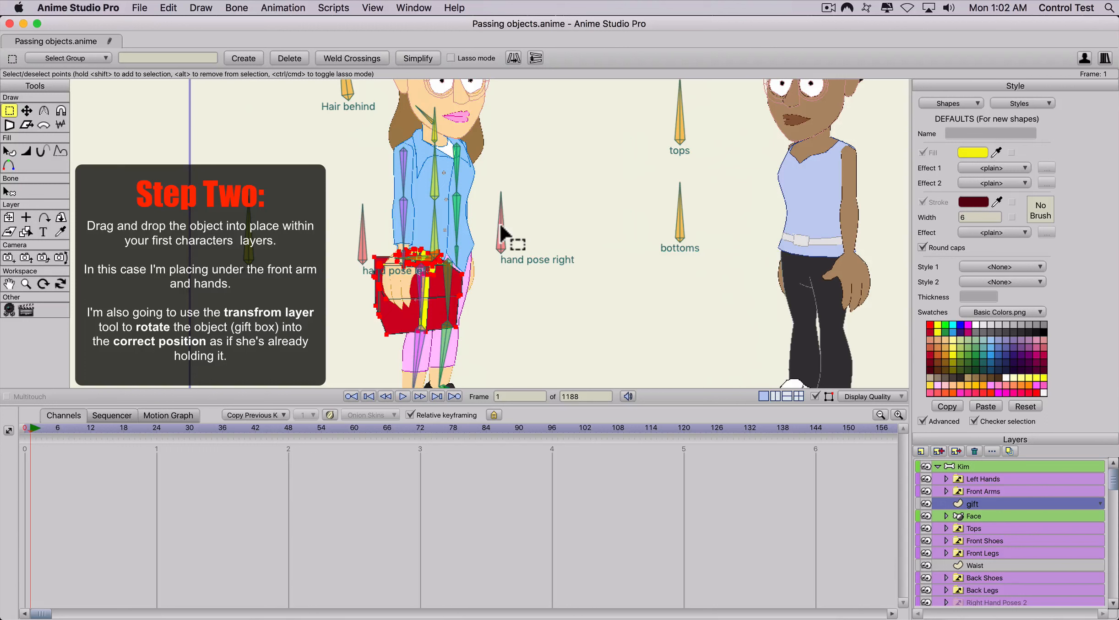
click(9, 218)
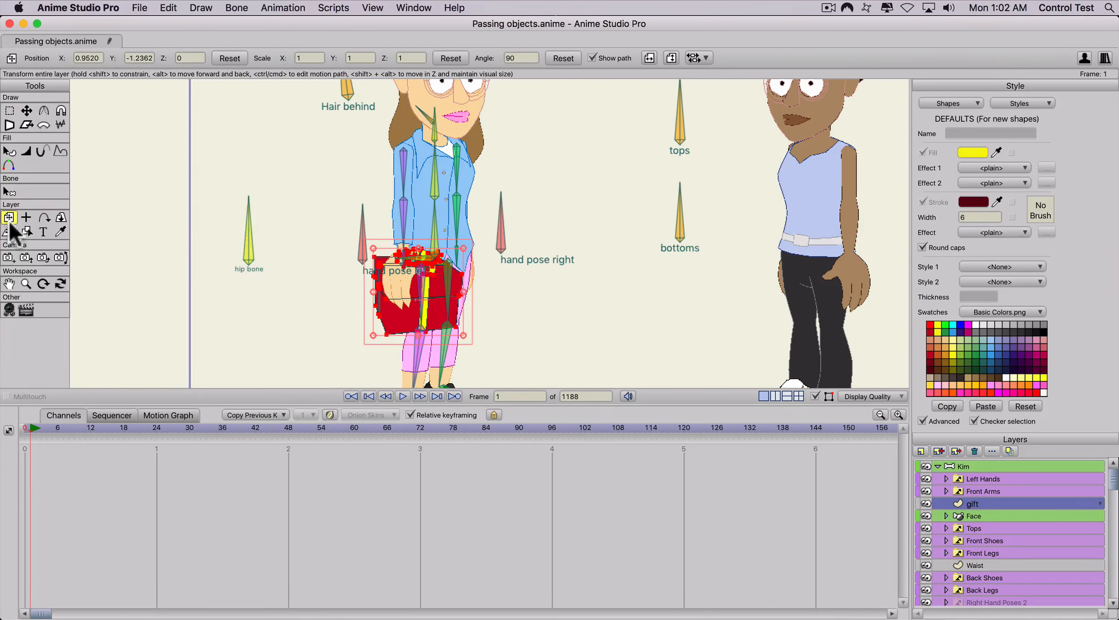
drag(381, 285, 436, 272)
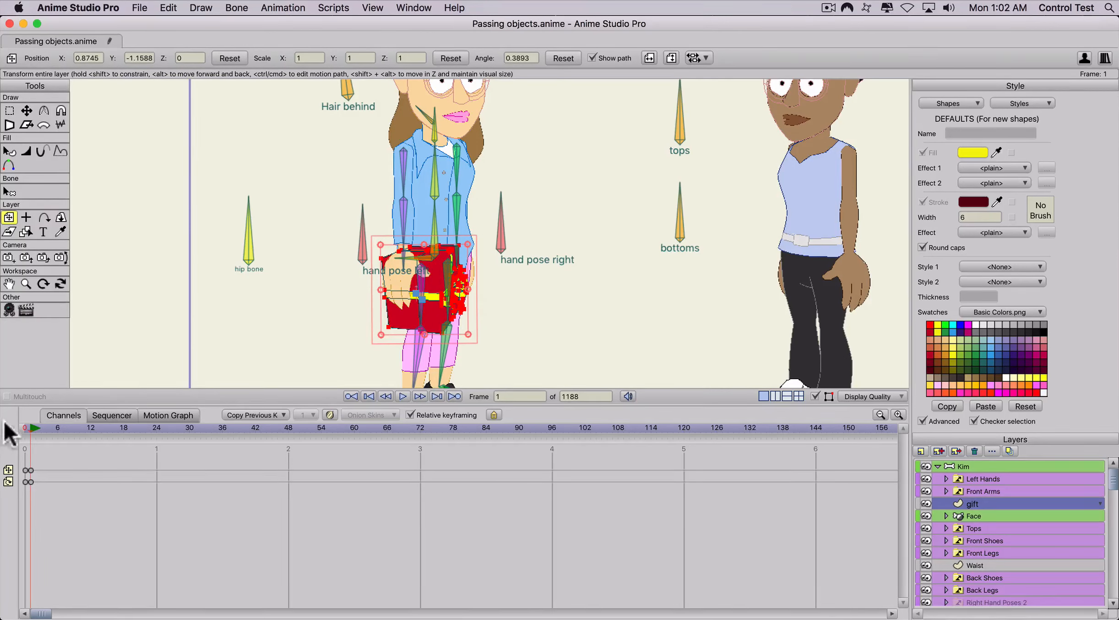
- At frame 0, clear the selection and add a bone in the left-hand character's bone layer, running from the gift's centre outward beyond its left edge
click(21, 431)
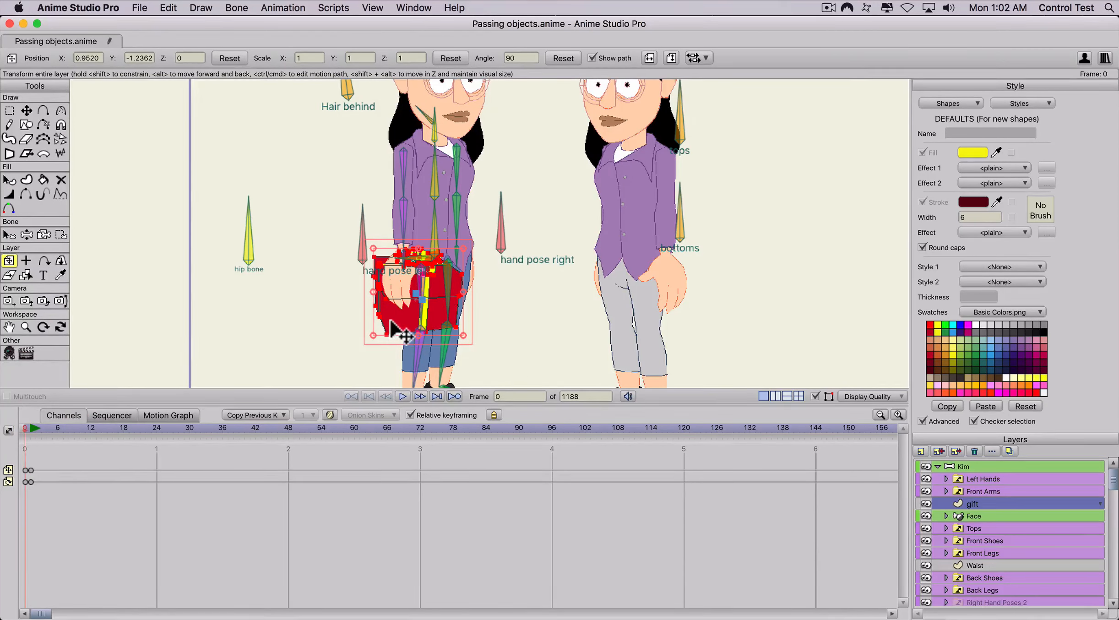
key(b)
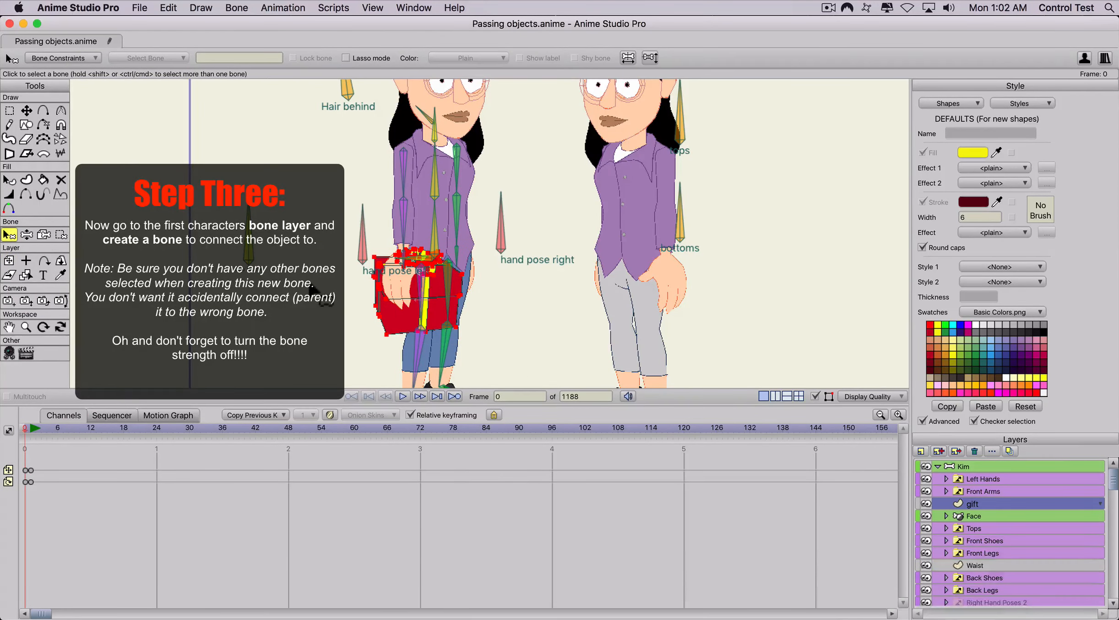
click(314, 289)
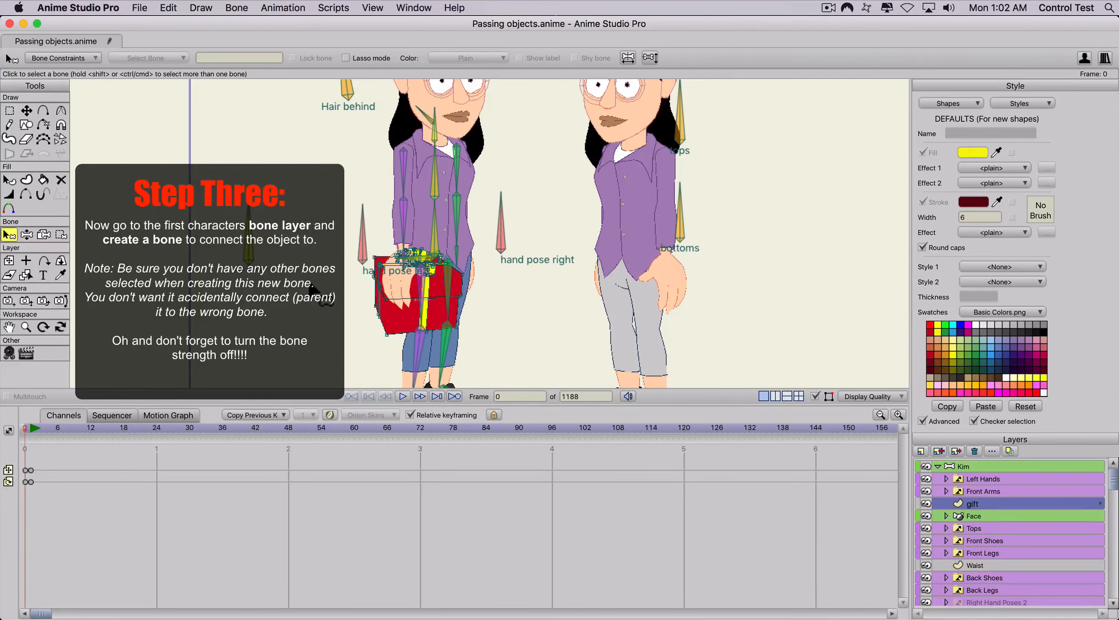
scroll(380, 288, down, 3)
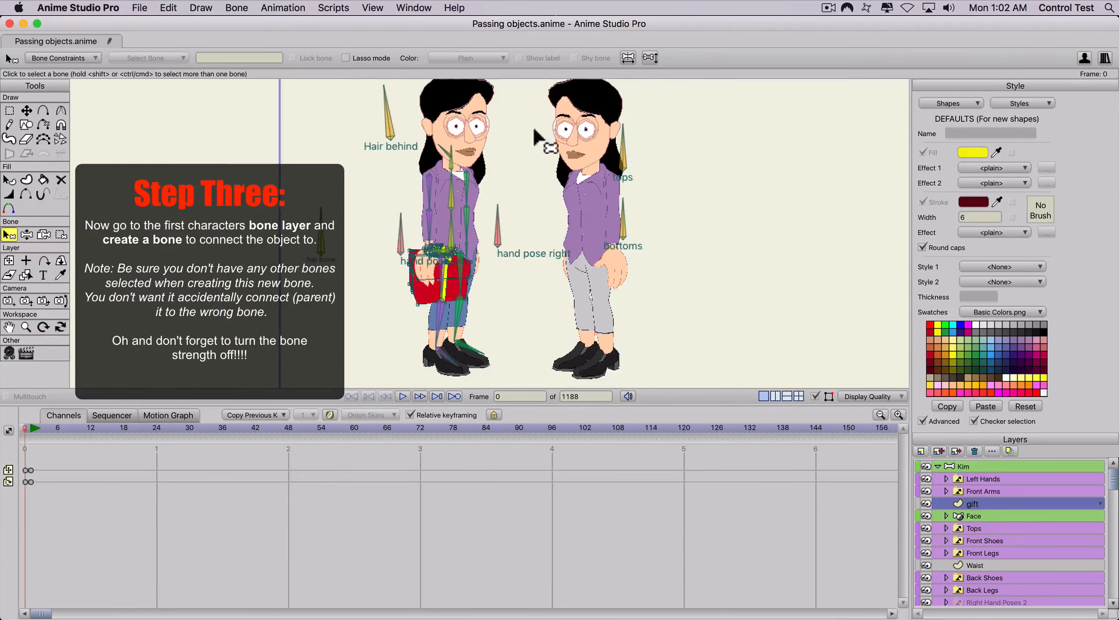
scroll(403, 251, up, 2)
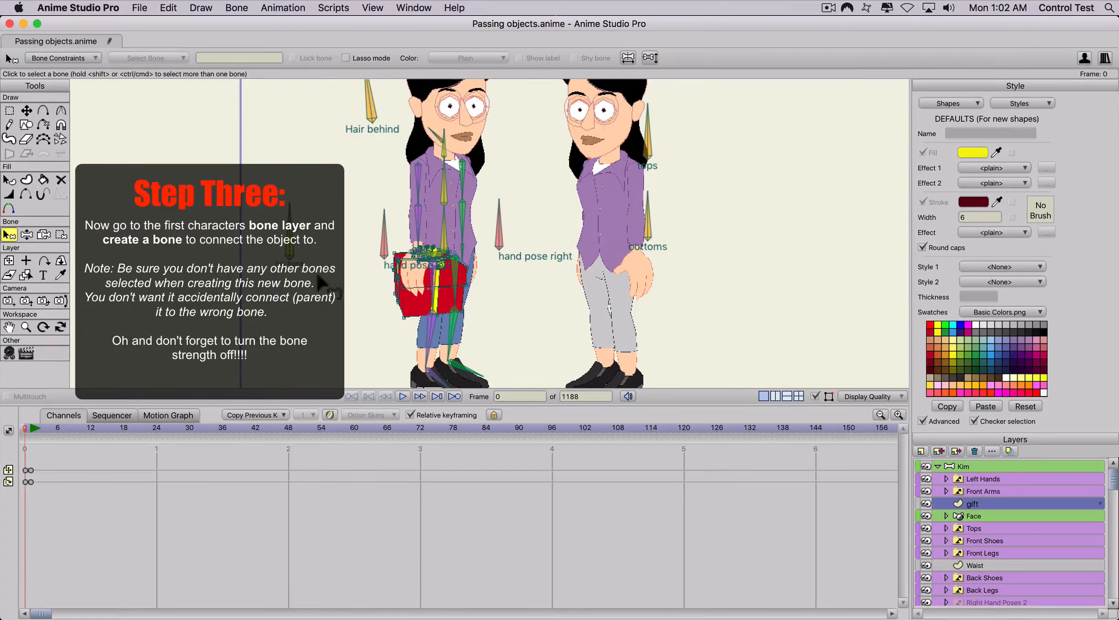
click(964, 466)
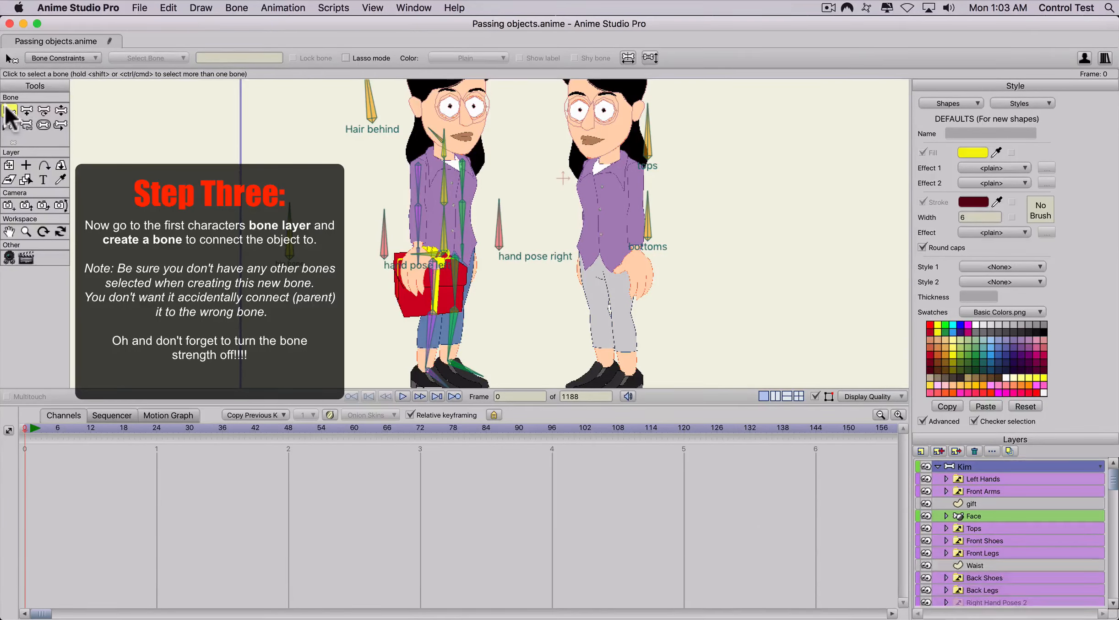
key(a)
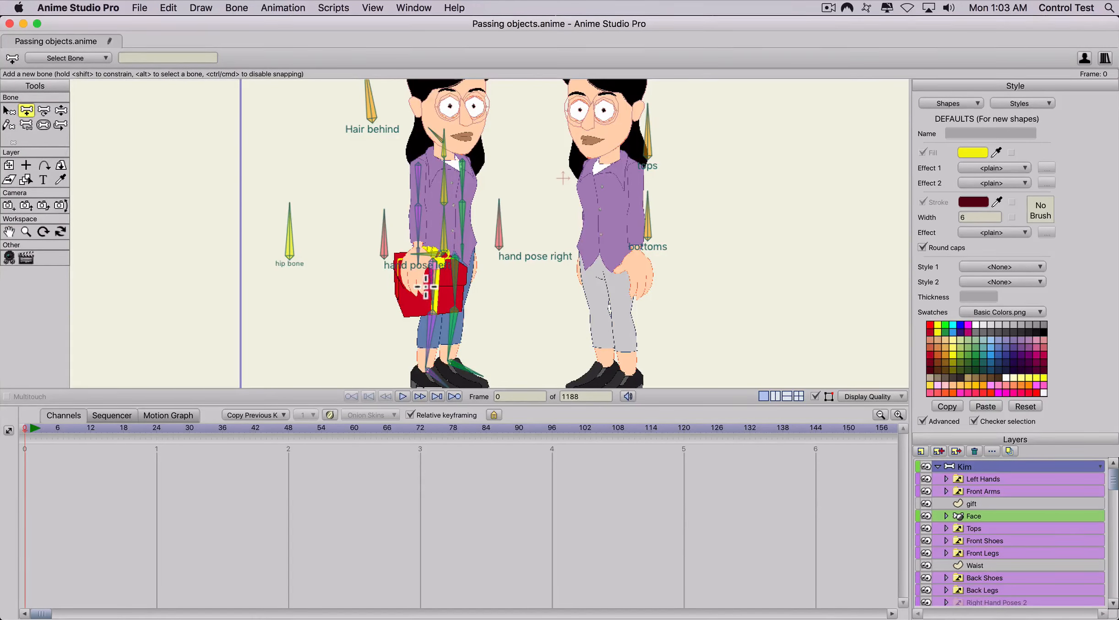
drag(425, 287, 324, 313)
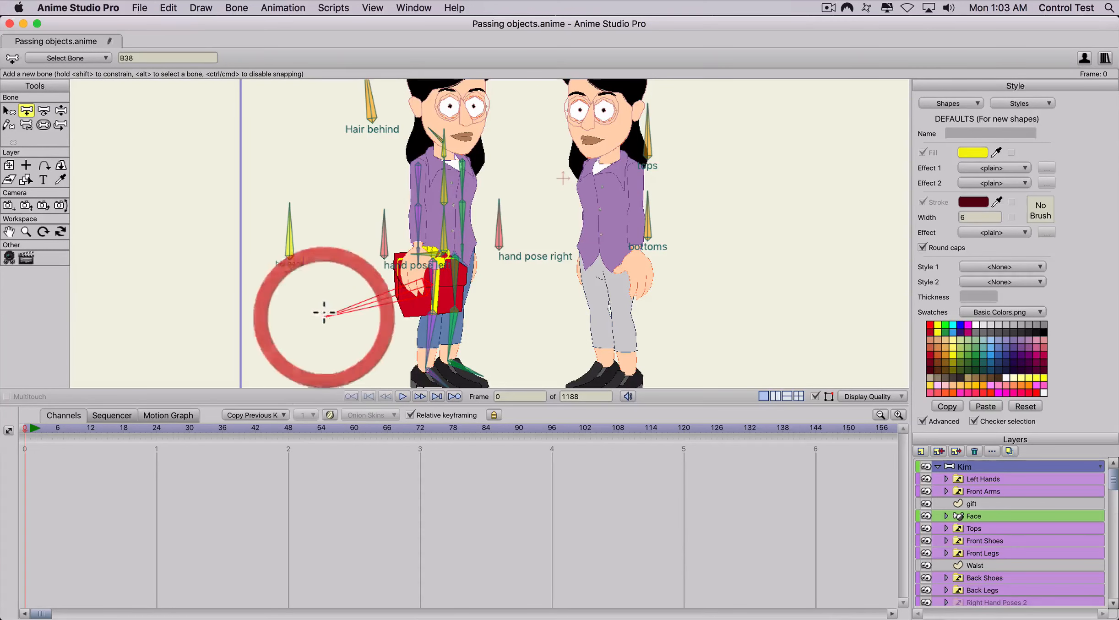
- Name the new bone "gift bone 1" and set its bone strength to 0
double_click(142, 58)
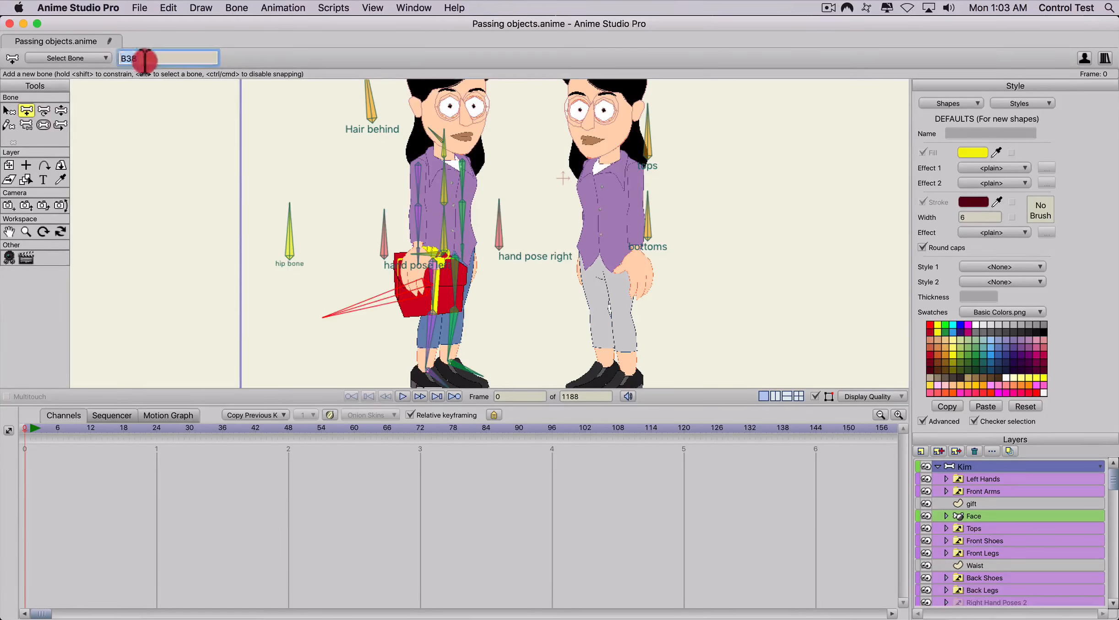
text(gift bone 1)
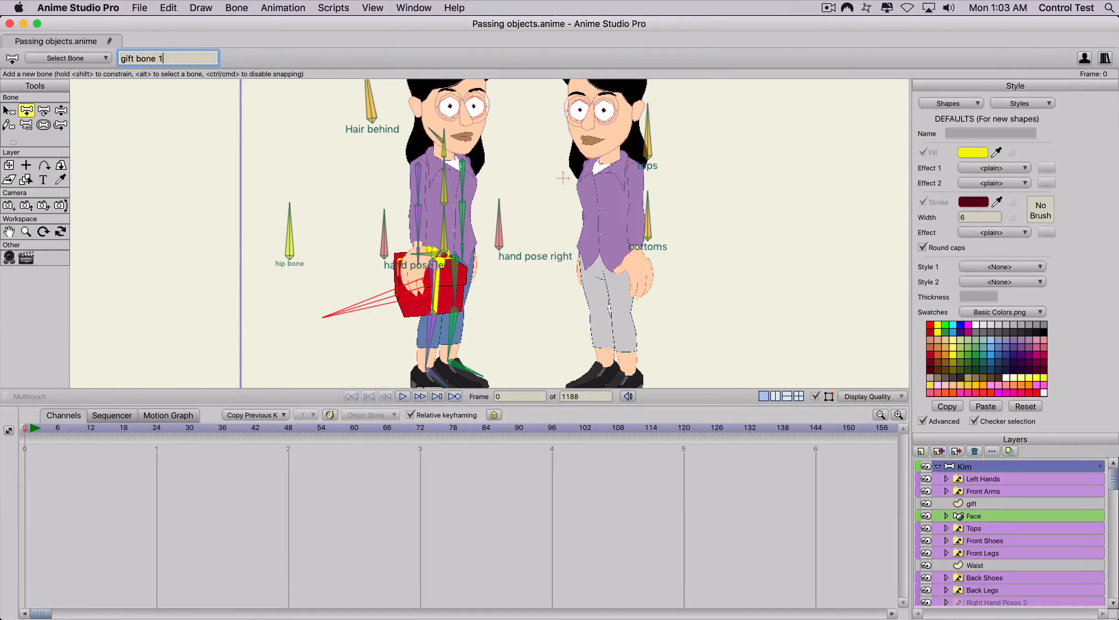
key(Return)
click(40, 122)
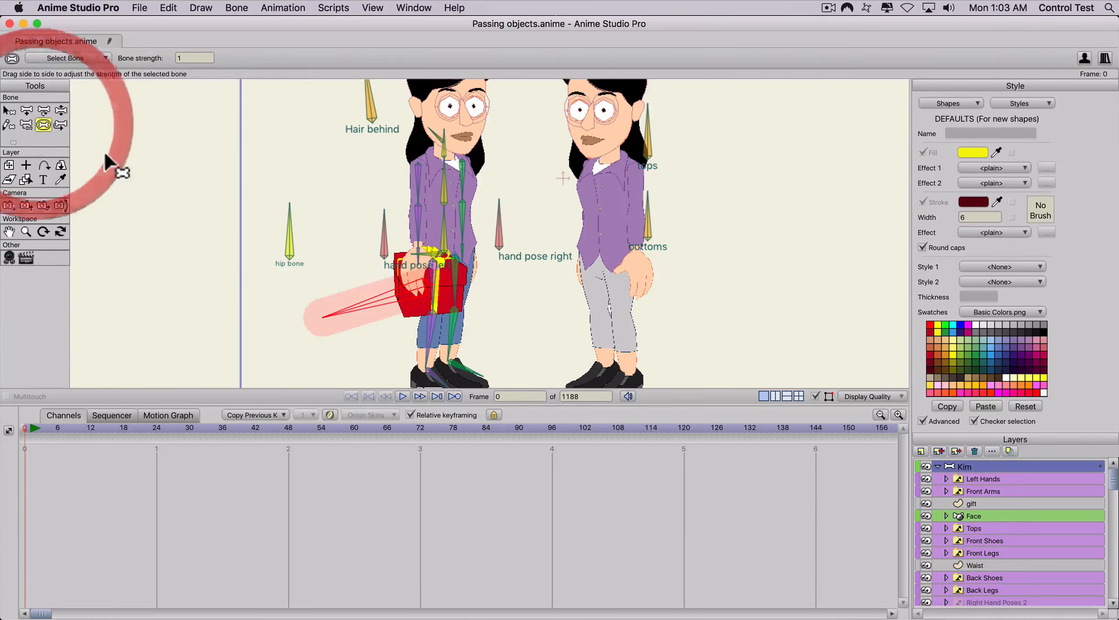
drag(395, 293, 293, 297)
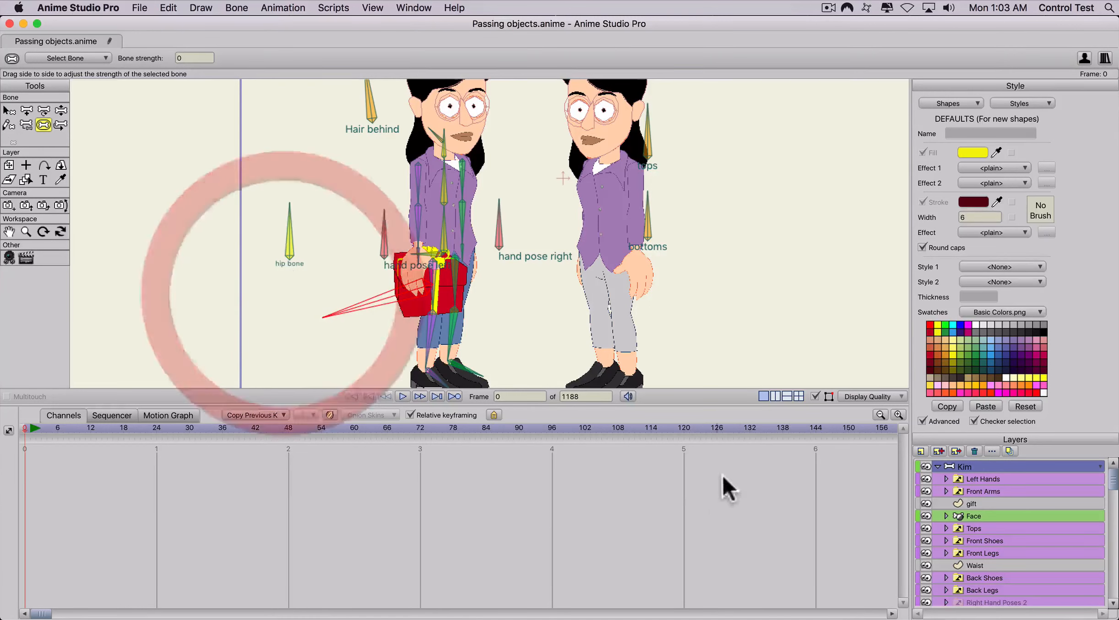
- Bind all points of the gift layer to the bone named gift bone 1 with Bind Points
click(974, 502)
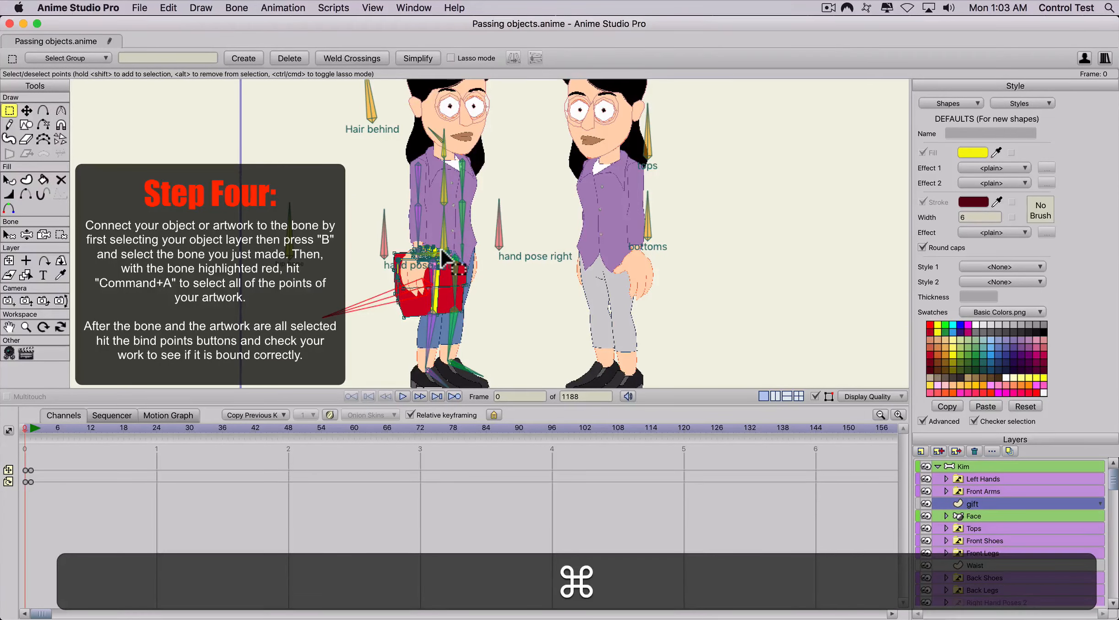
key(super+a)
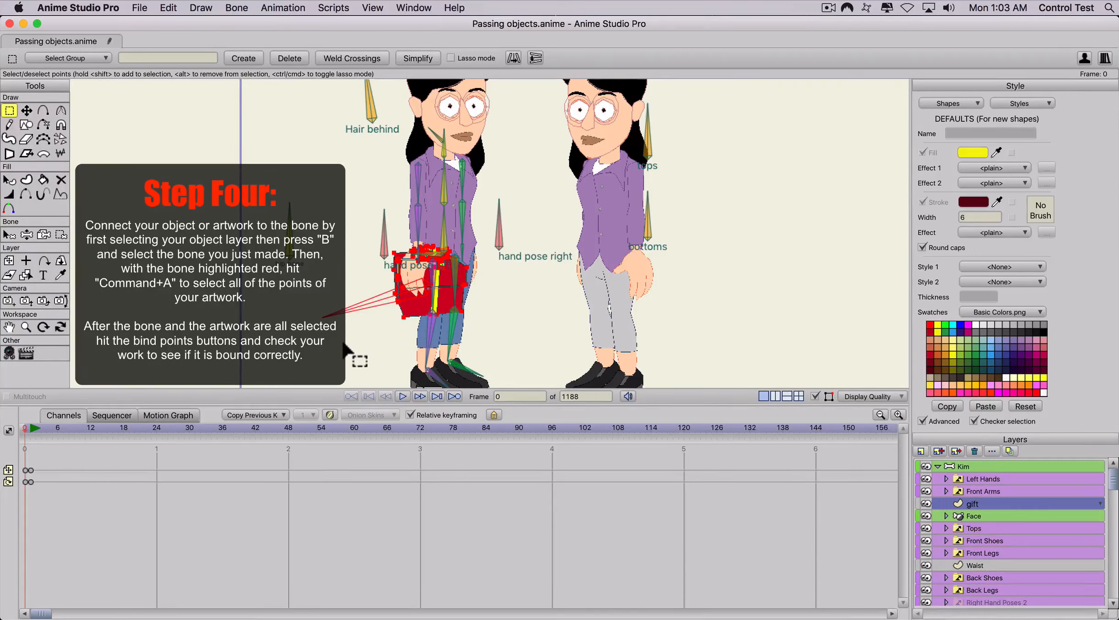
key(b)
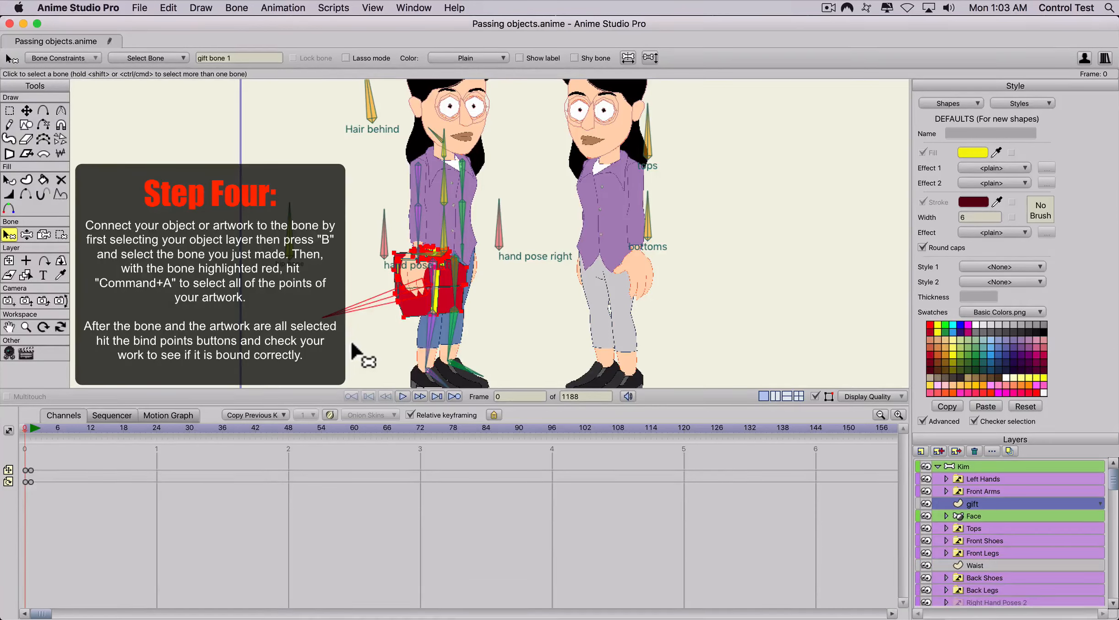
click(351, 351)
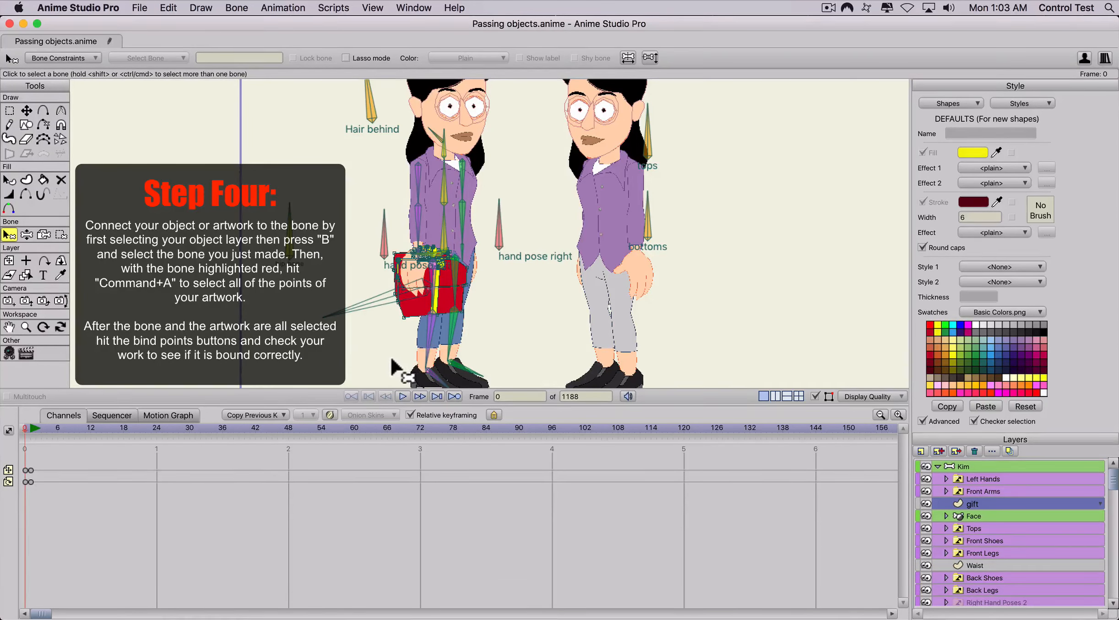
key(b)
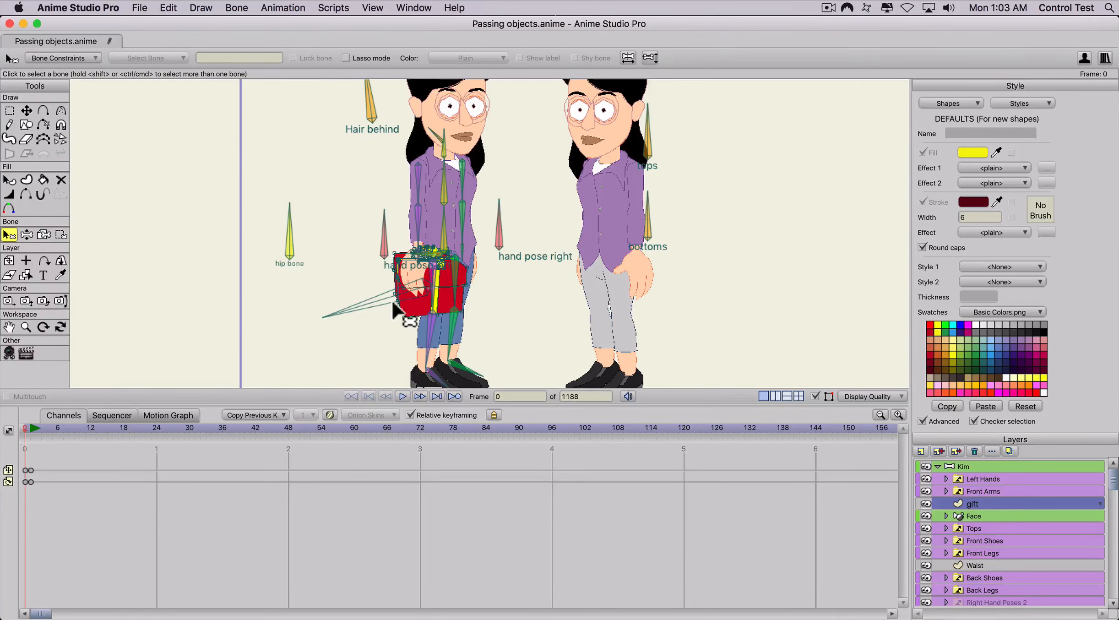
click(370, 305)
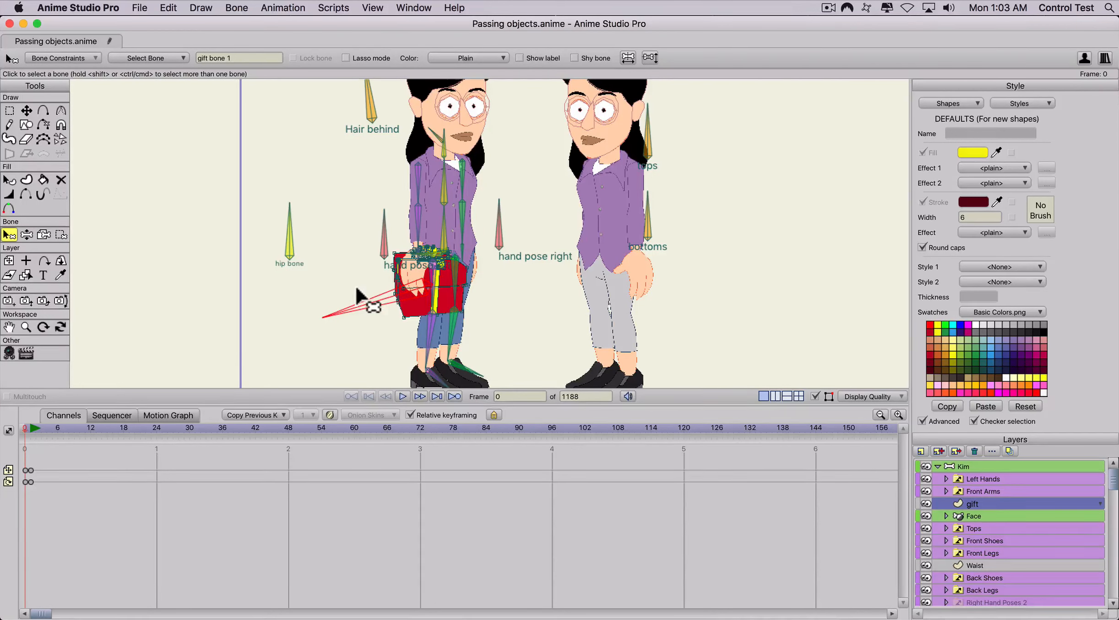
key(super+a)
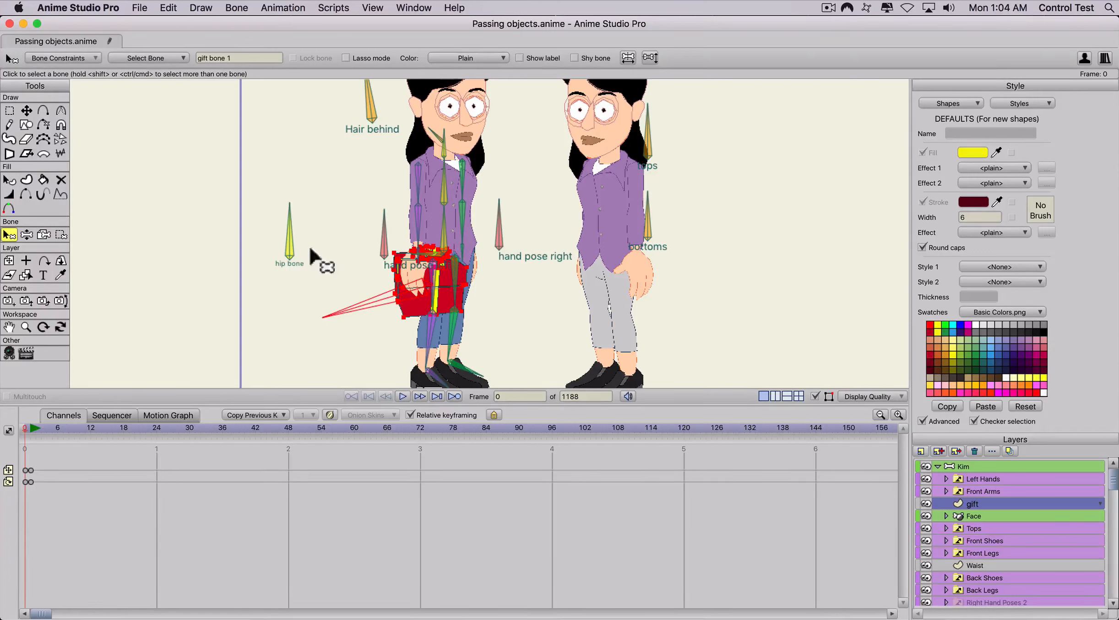
click(59, 232)
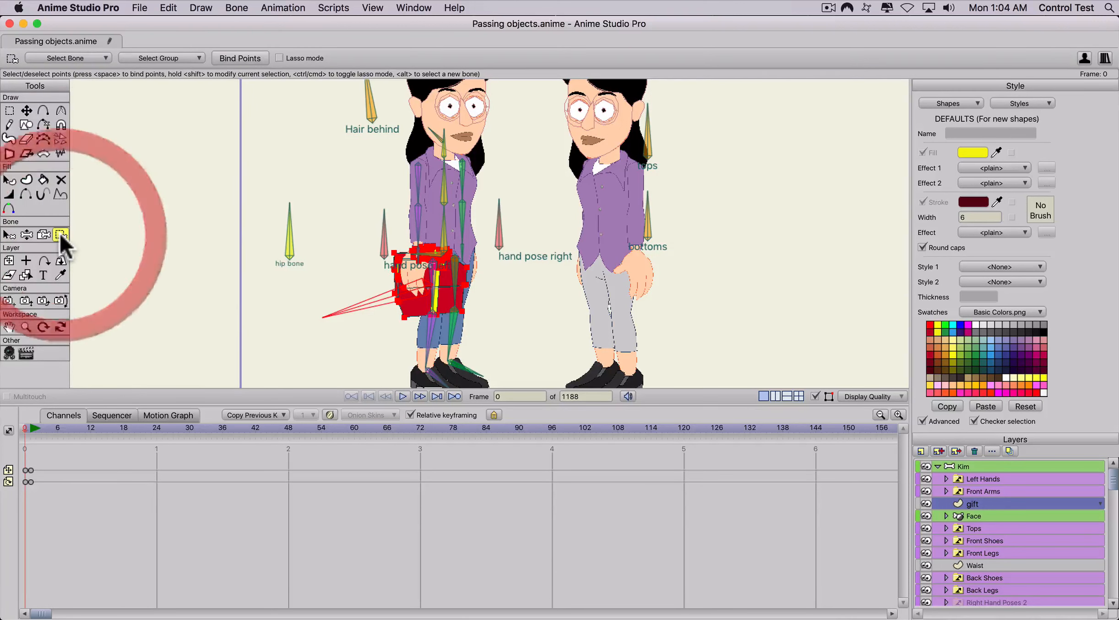
click(239, 58)
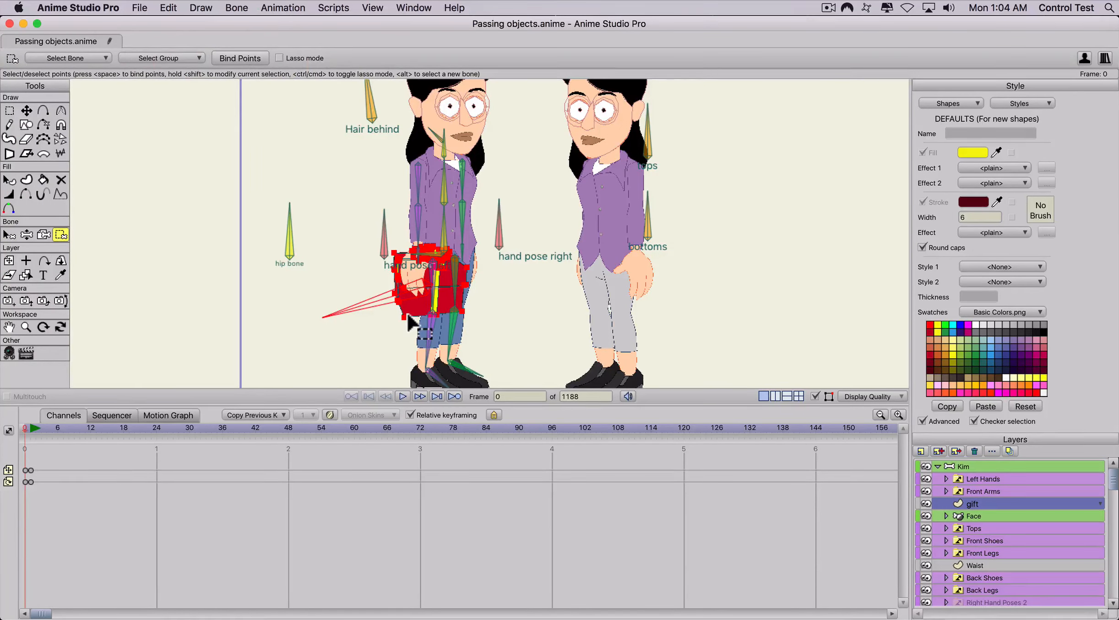
- Test the binding at frame 6 by transforming gift bone 1, undo the test moves and return to frame 0
click(965, 464)
click(44, 424)
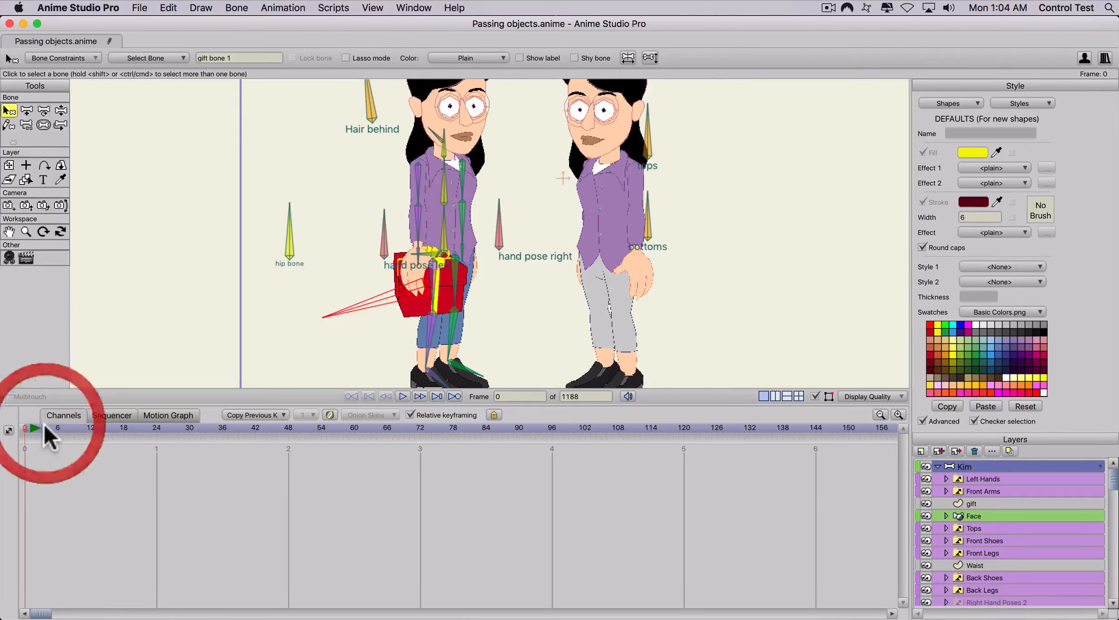
click(57, 428)
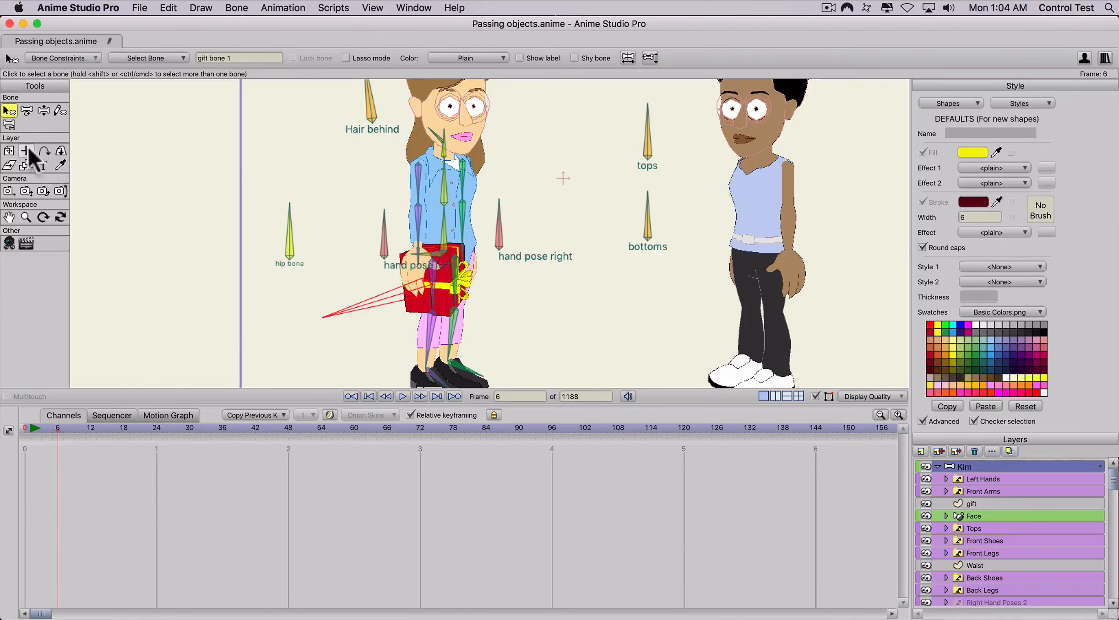
key(t)
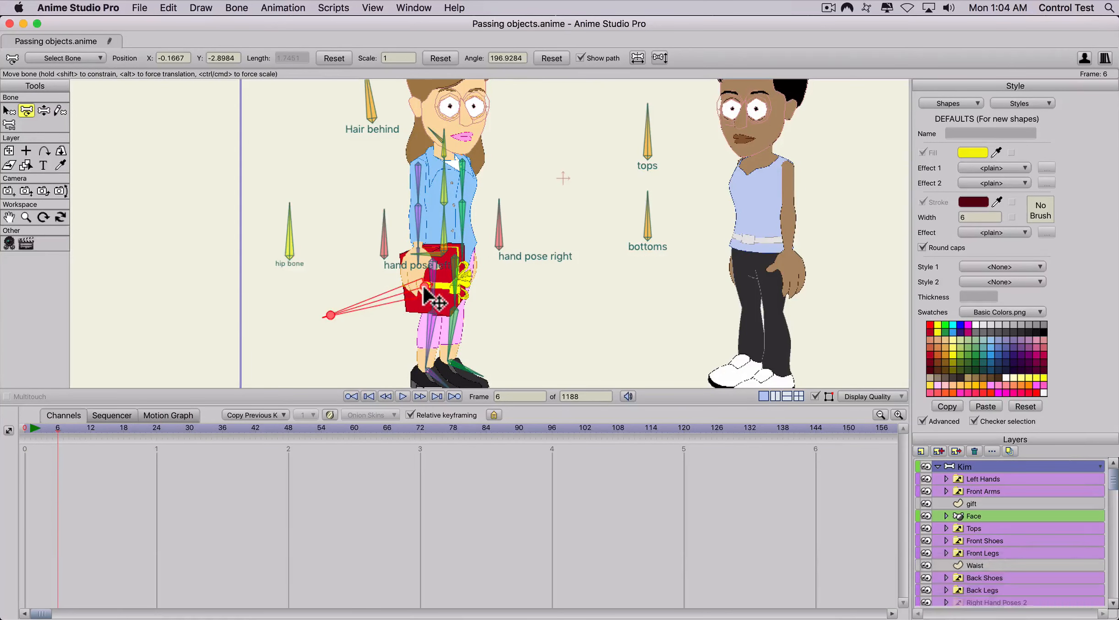
drag(426, 295, 415, 151)
drag(464, 205, 342, 434)
key(super+z)
key(super+z)
click(7, 428)
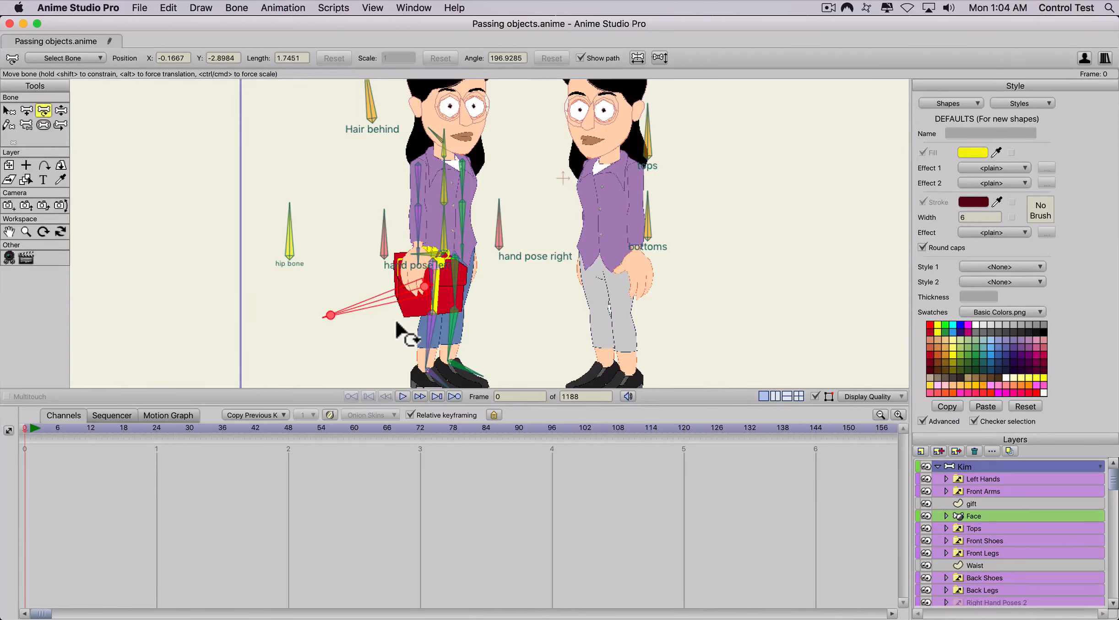
- Reparent gift bone 1 to the small hand bone at the left-hand character's front wrist
key(b)
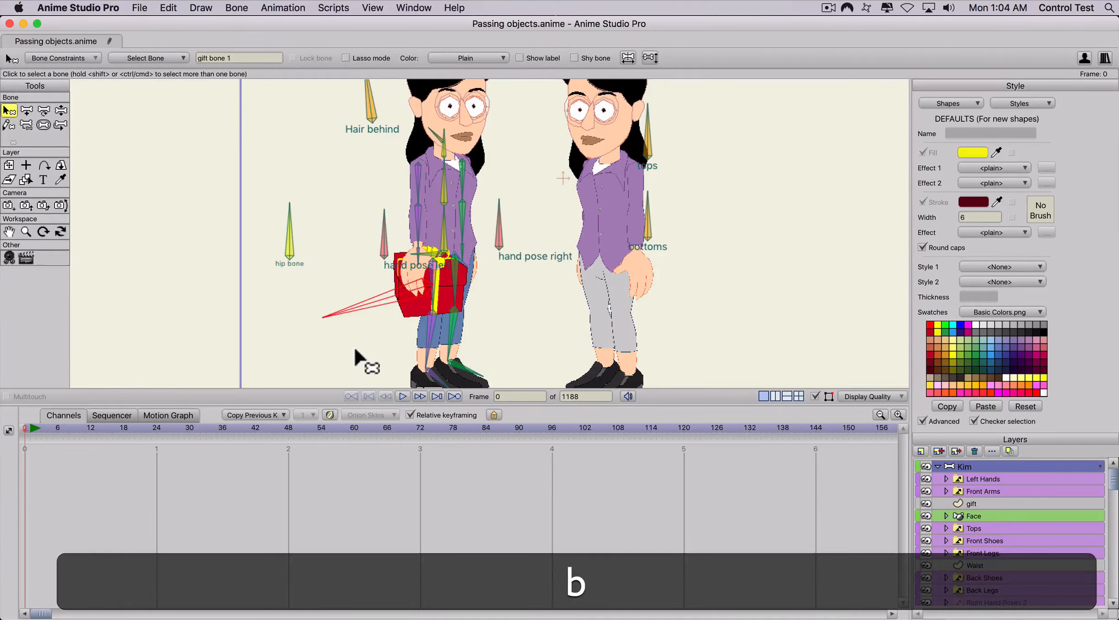
click(340, 347)
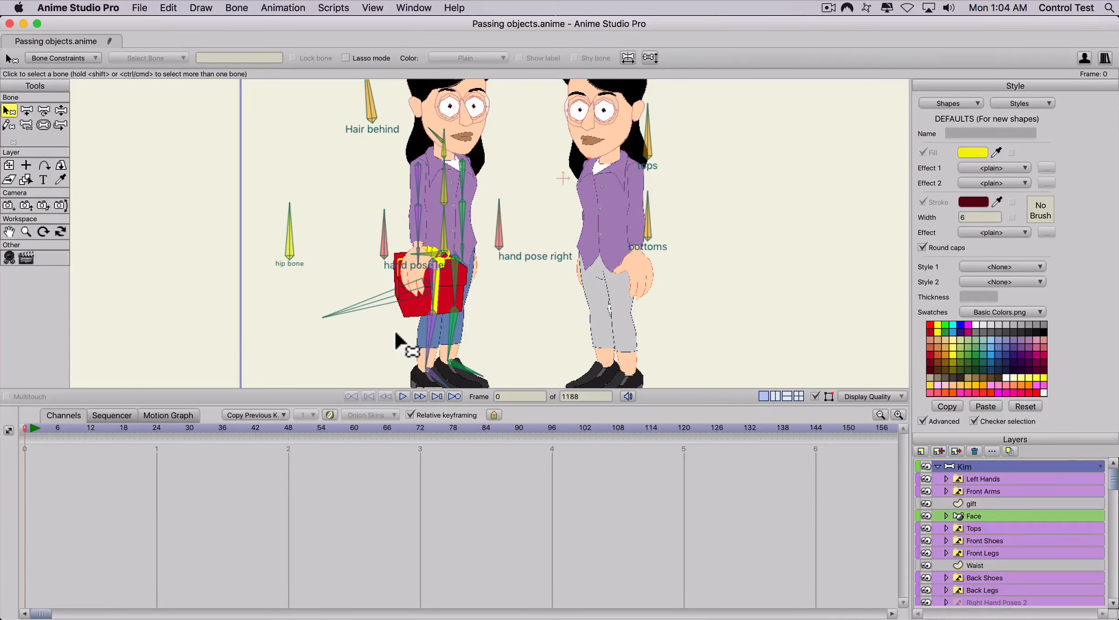
key(b)
click(383, 296)
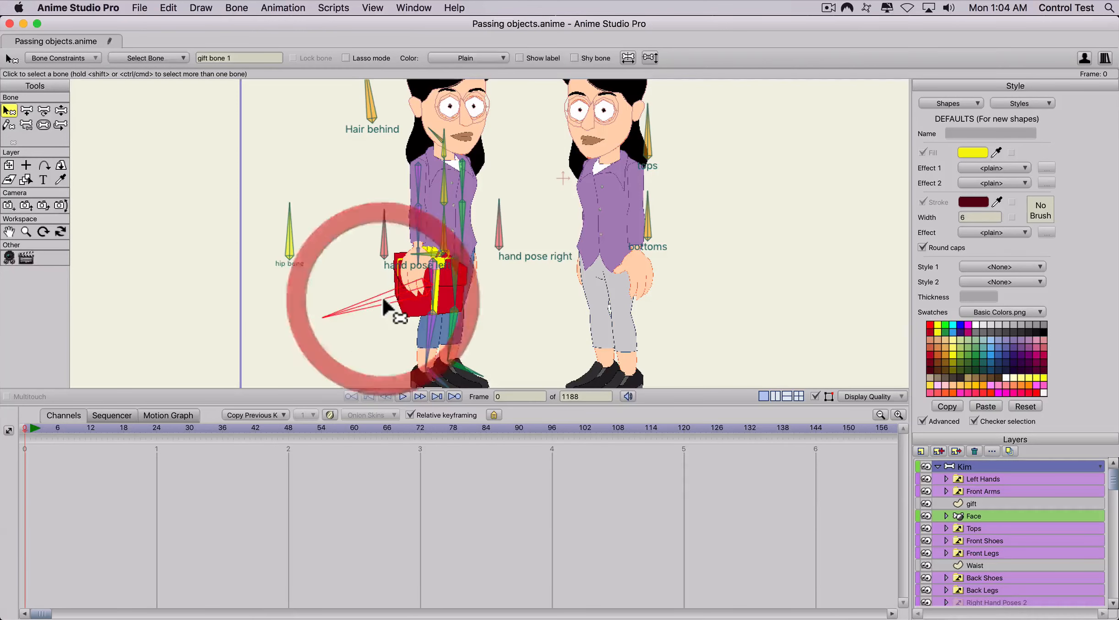
key(p)
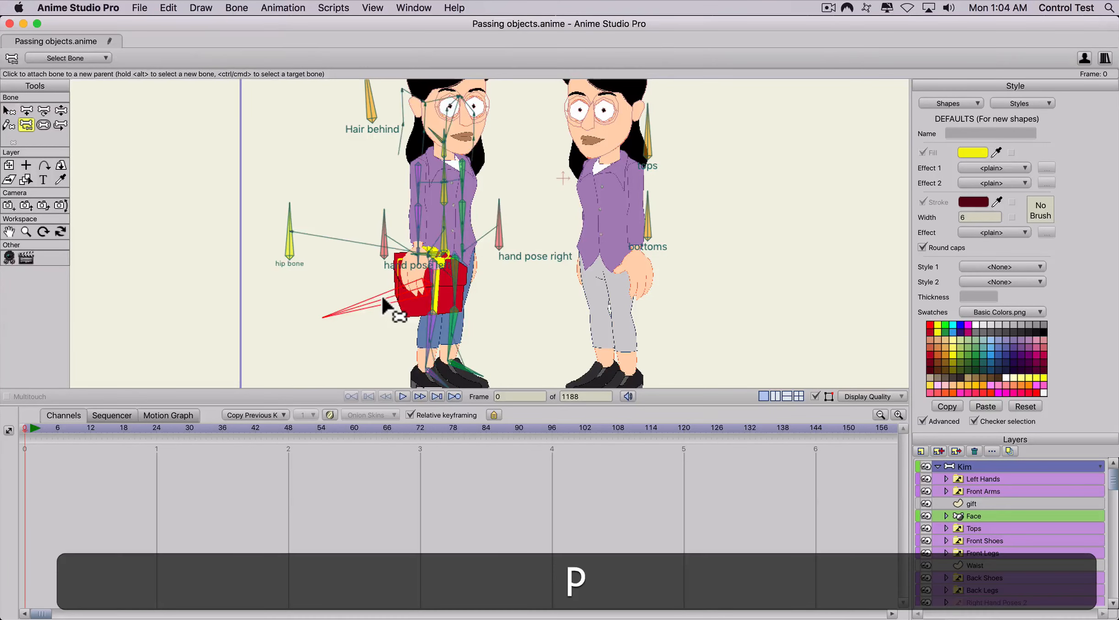
scroll(383, 298, up, 5)
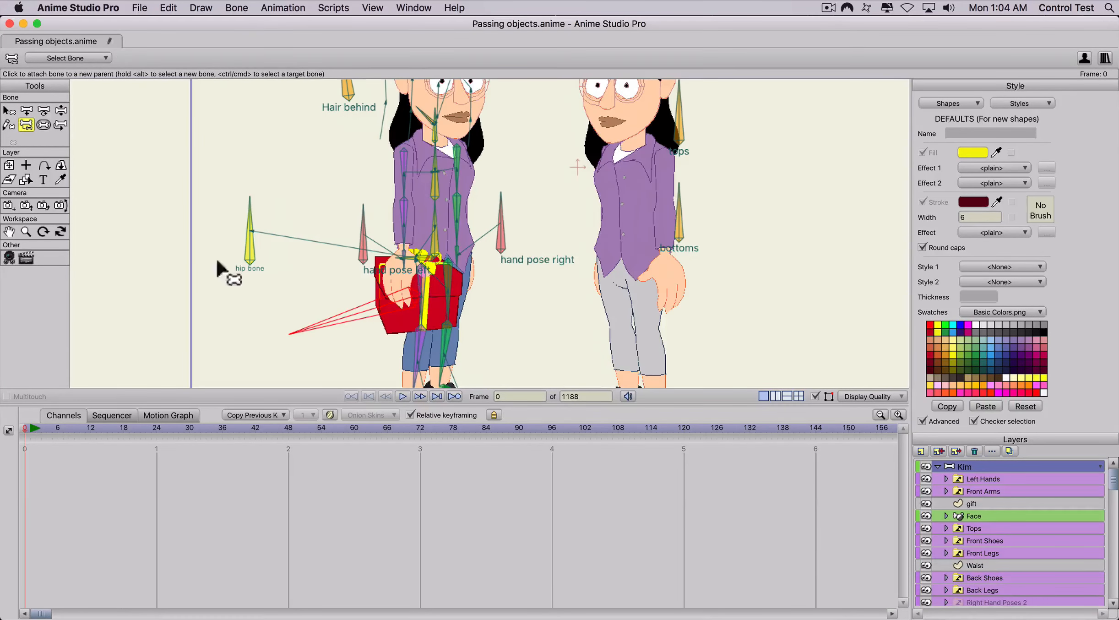
scroll(345, 219, up, 2)
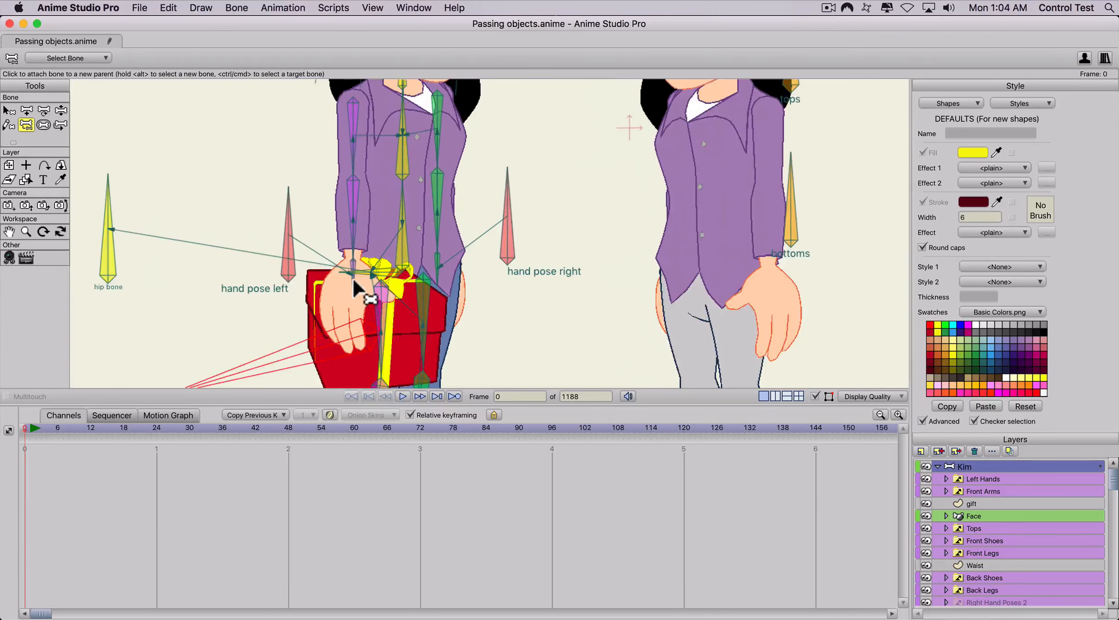
click(353, 289)
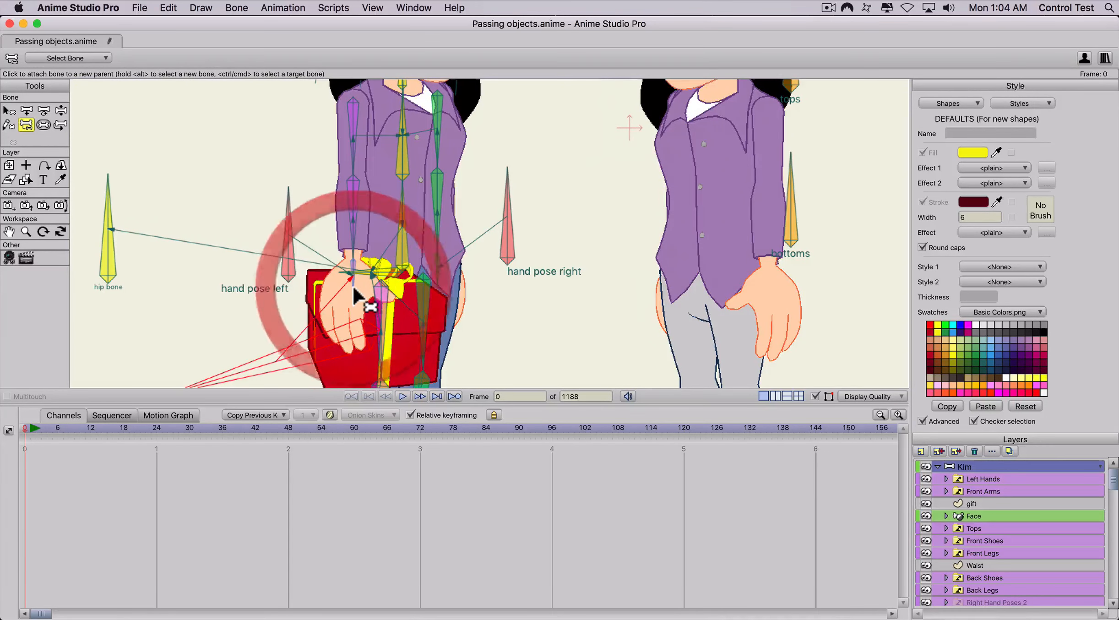
scroll(343, 296, down, 3)
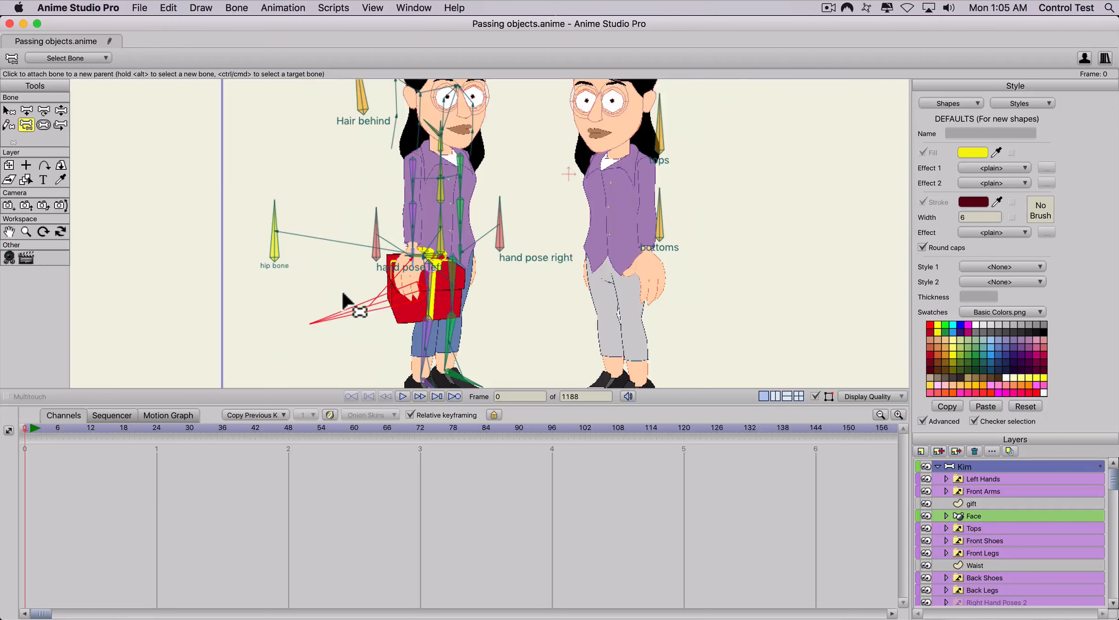
scroll(347, 299, down, 2)
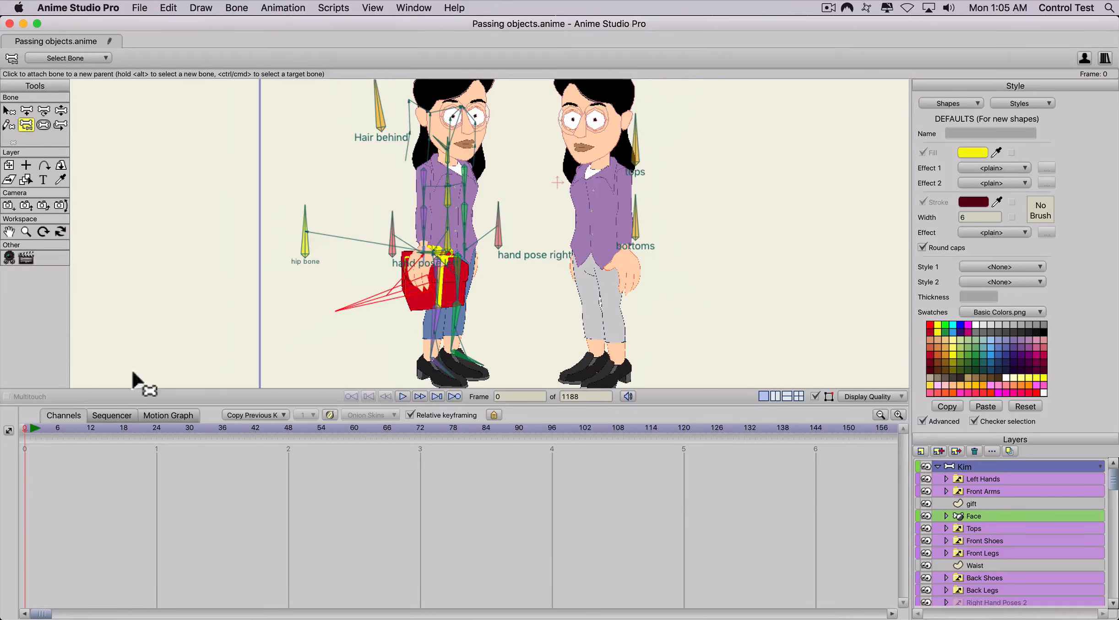
- Test the parenting by raising the left-hand character's front arm with Manipulate Bones at frame 3, and delete the resulting keyframes
click(32, 429)
drag(32, 427, 16, 429)
key(z)
mouse_move(424, 250)
mouse_down()
mouse_move(443, 209)
mouse_move(424, 219)
mouse_move(414, 256)
mouse_up()
click(39, 429)
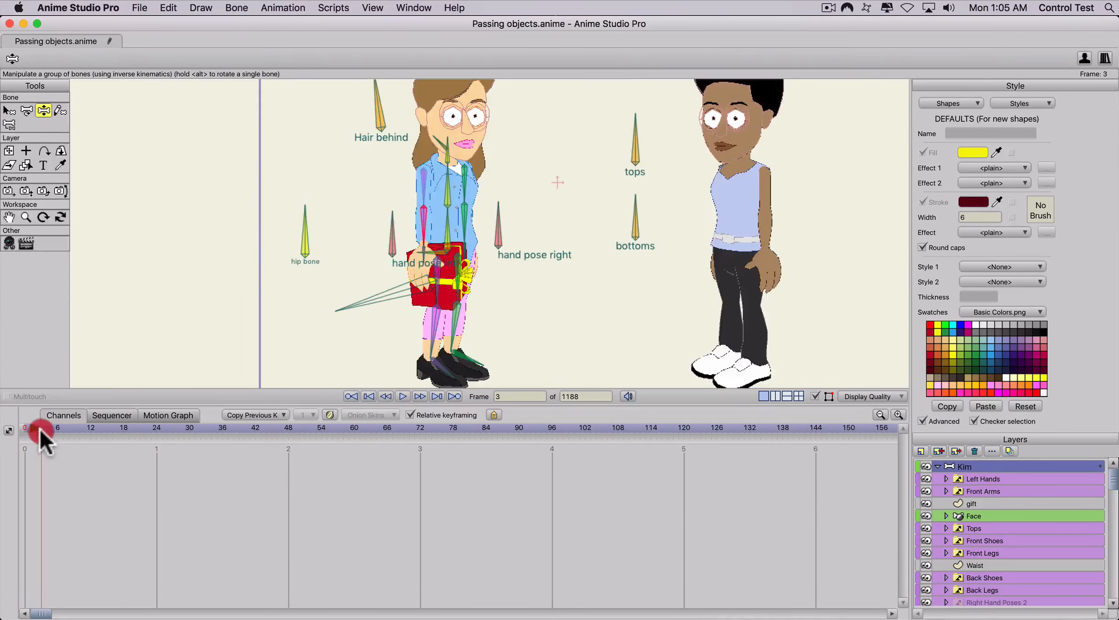
drag(29, 429, 41, 430)
key(z)
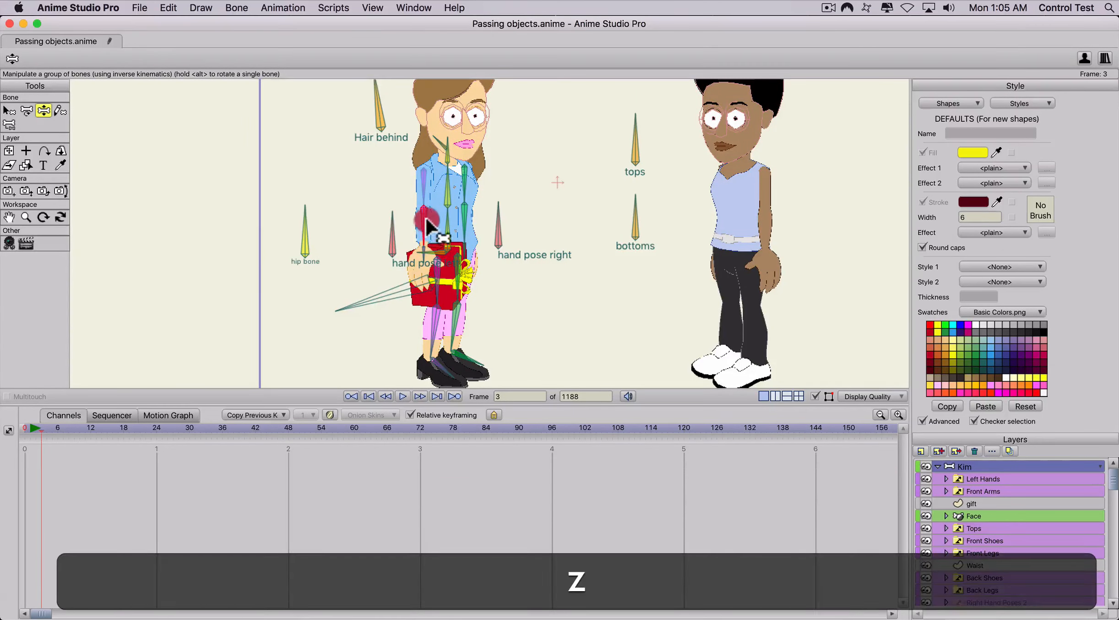
drag(426, 215, 500, 223)
drag(20, 488, 33, 519)
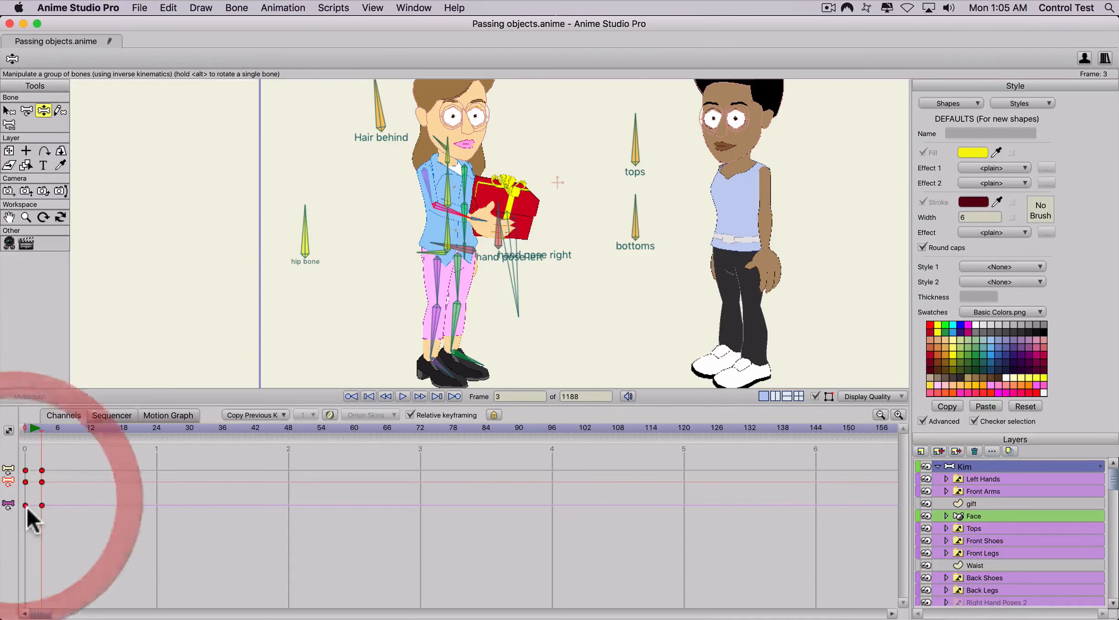
key(BackSpace)
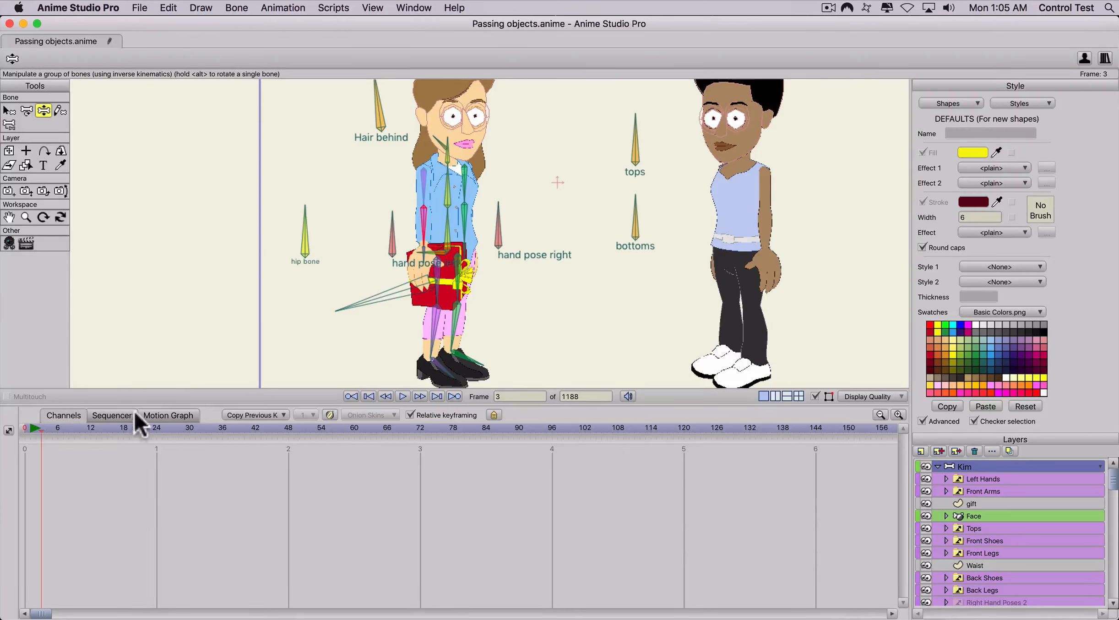
- At frame 1, swing the left-hand character's front arm with Manipulate Bones to check that the gift follows
mouse_move(25, 429)
mouse_down()
mouse_move(42, 430)
mouse_move(13, 439)
mouse_move(31, 436)
mouse_up()
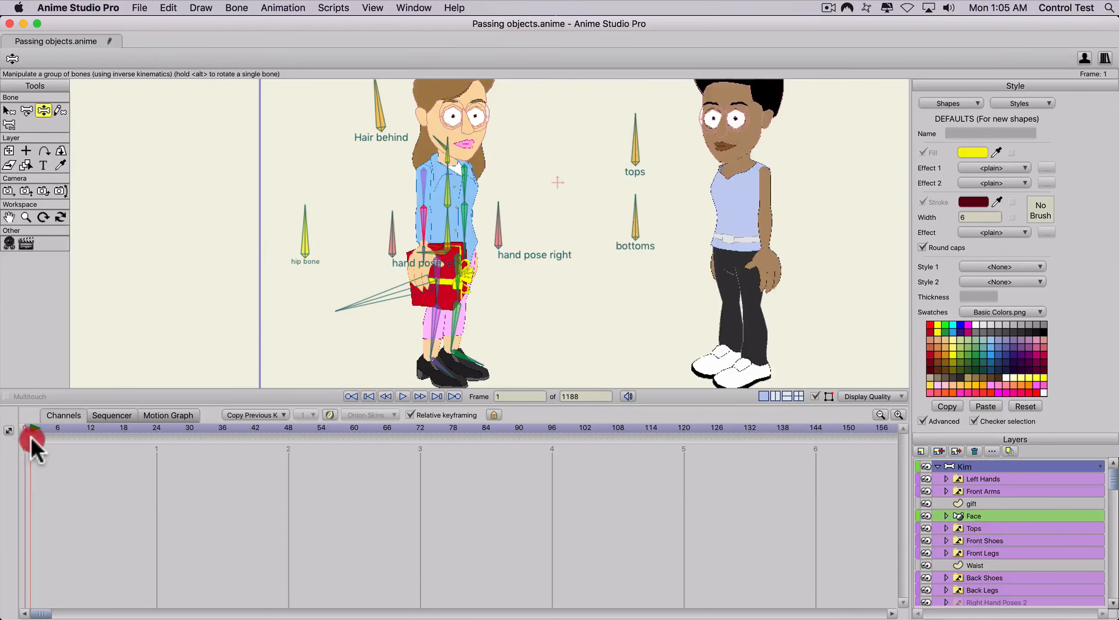
drag(430, 231, 275, 322)
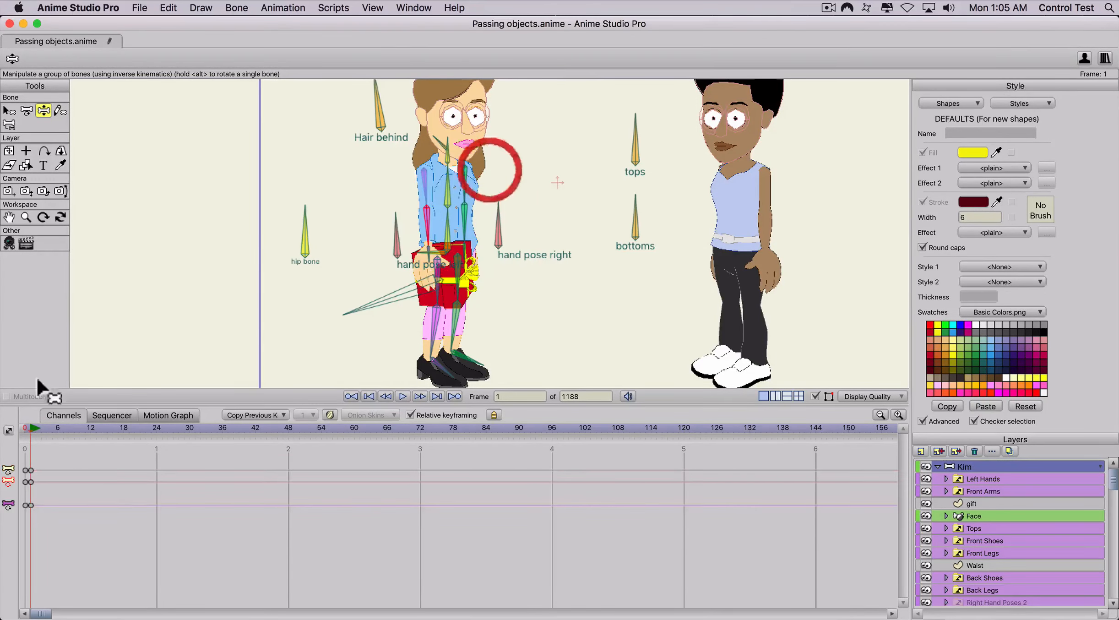
click(8, 432)
- At frame 1, move the left-hand character closer to the other character and raise the front arm to hold the gift out
click(31, 430)
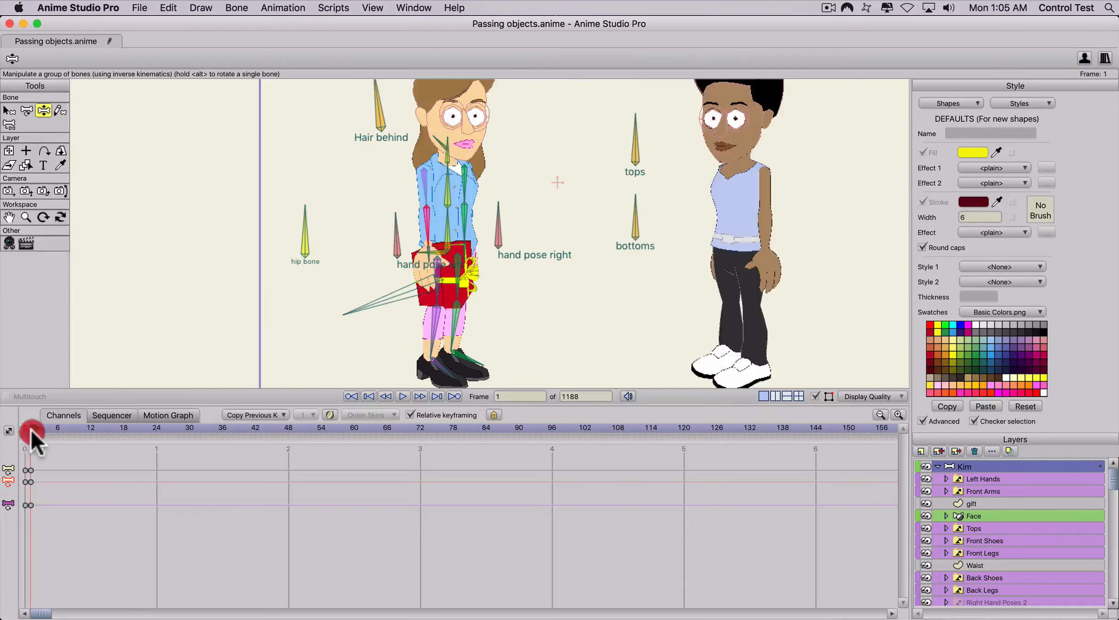
key(super+r)
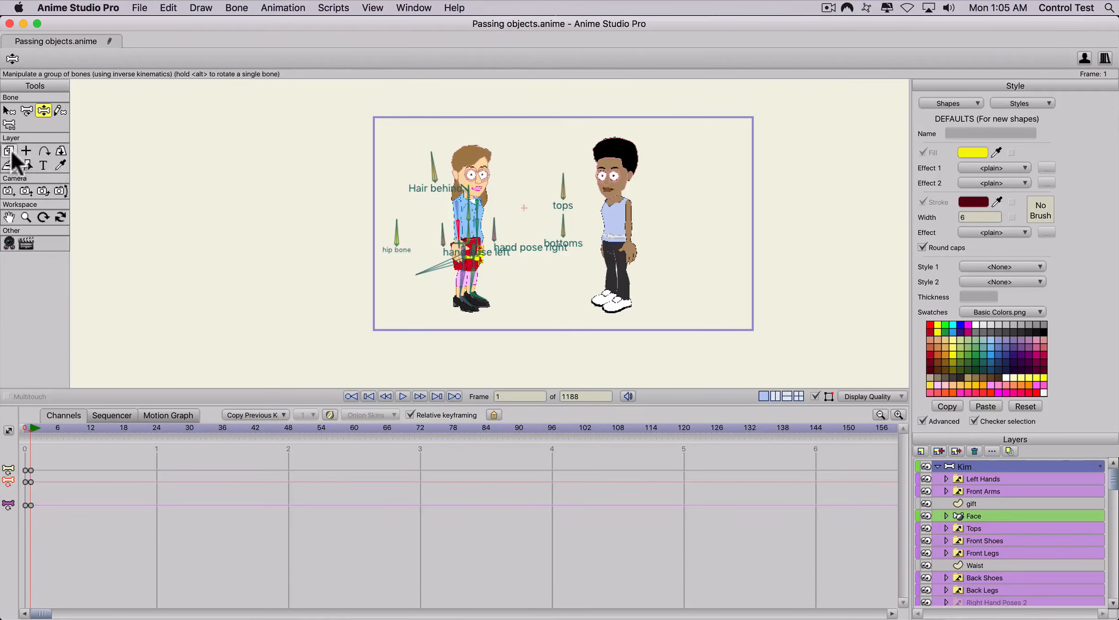
click(8, 151)
drag(426, 274, 501, 224)
scroll(430, 299, up, 5)
key(space)
key(z)
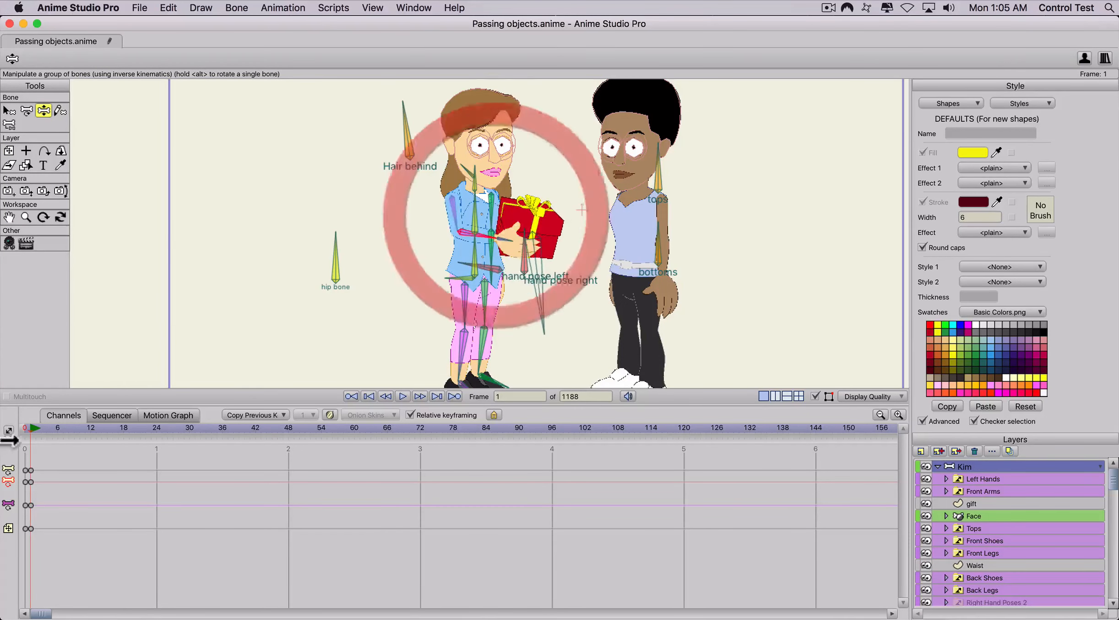
- At frame 0, duplicate the gift layer in the first character's bone group and keep gift 2 as the copy's name
click(23, 428)
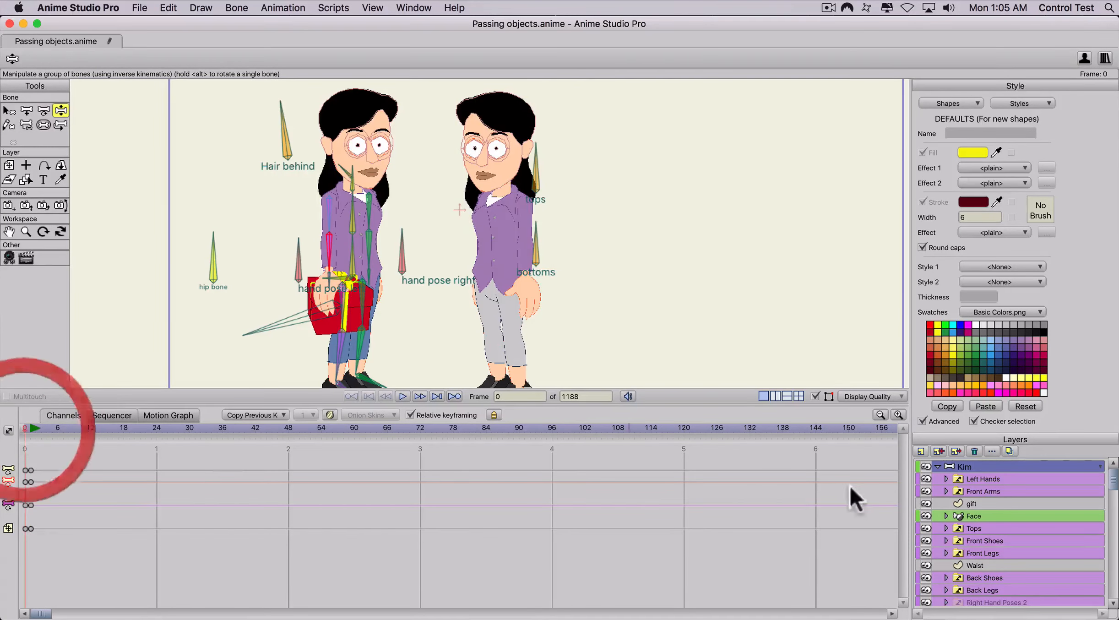
scroll(943, 500, down, 2)
click(970, 483)
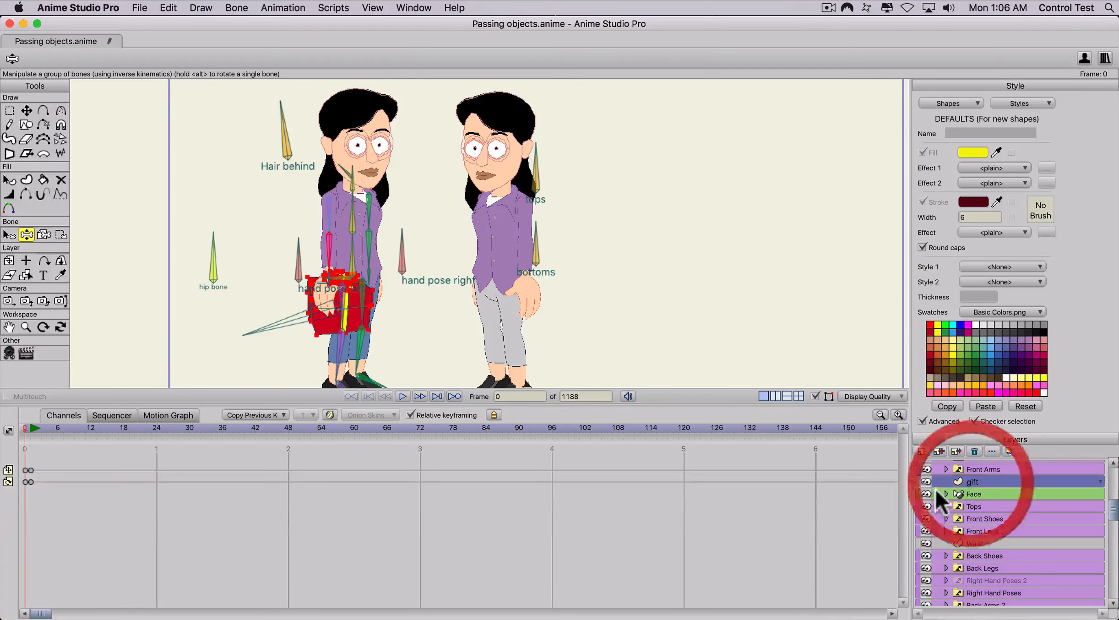
scroll(965, 492, up, 2)
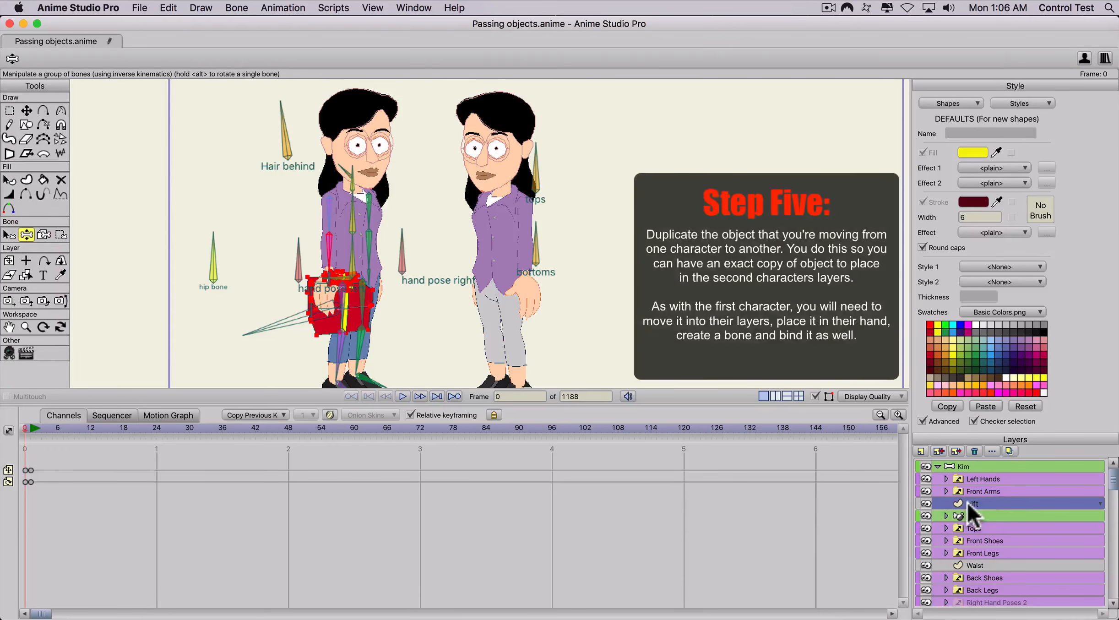
click(937, 451)
double_click(976, 503)
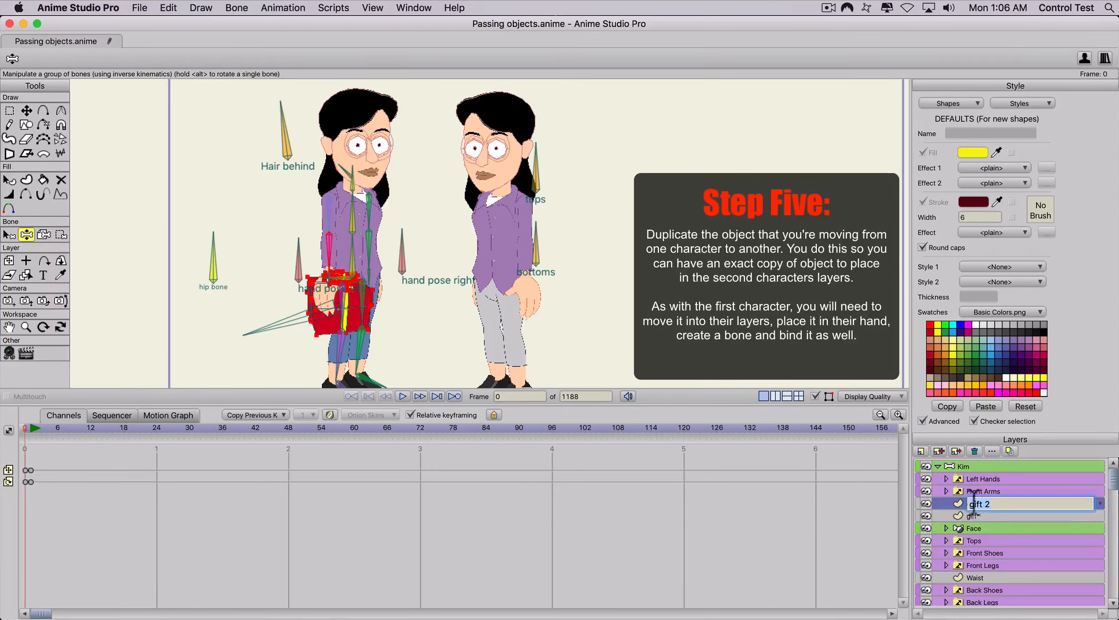
key(Return)
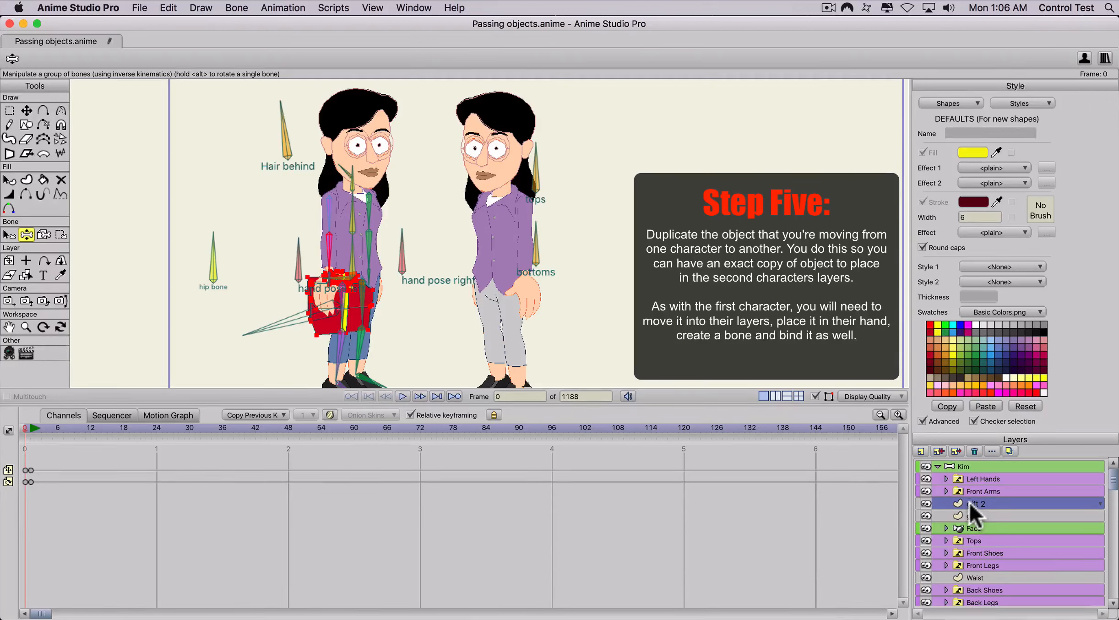
- Move the gift 2 layer into the second character's bone group, between the Front Arms and Face layers
scroll(968, 503, down, 5)
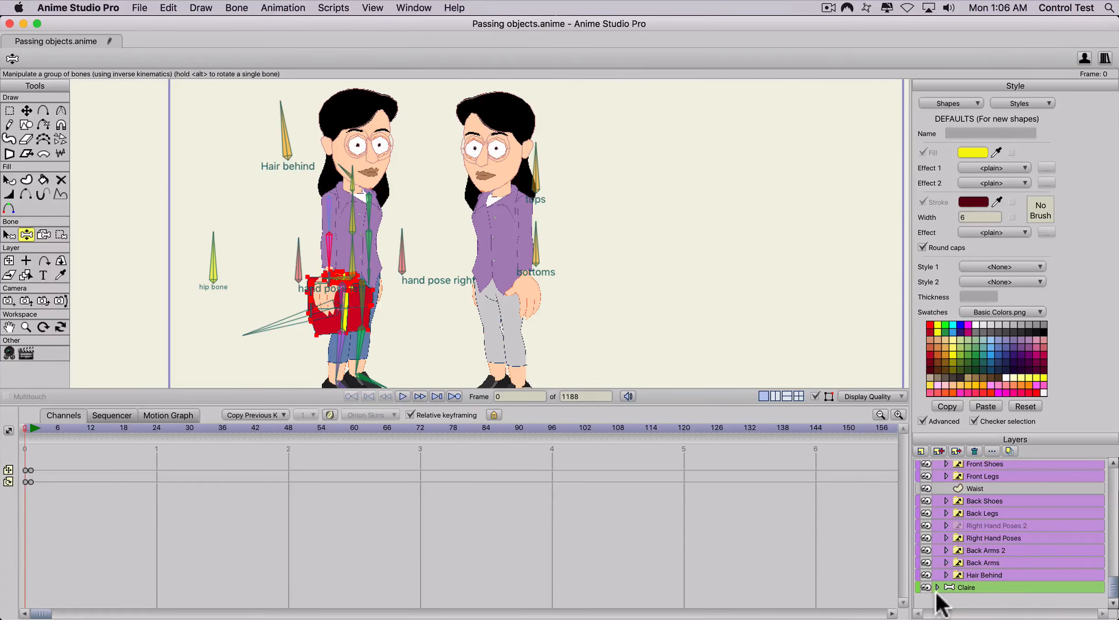
click(937, 587)
scroll(968, 538, up, 5)
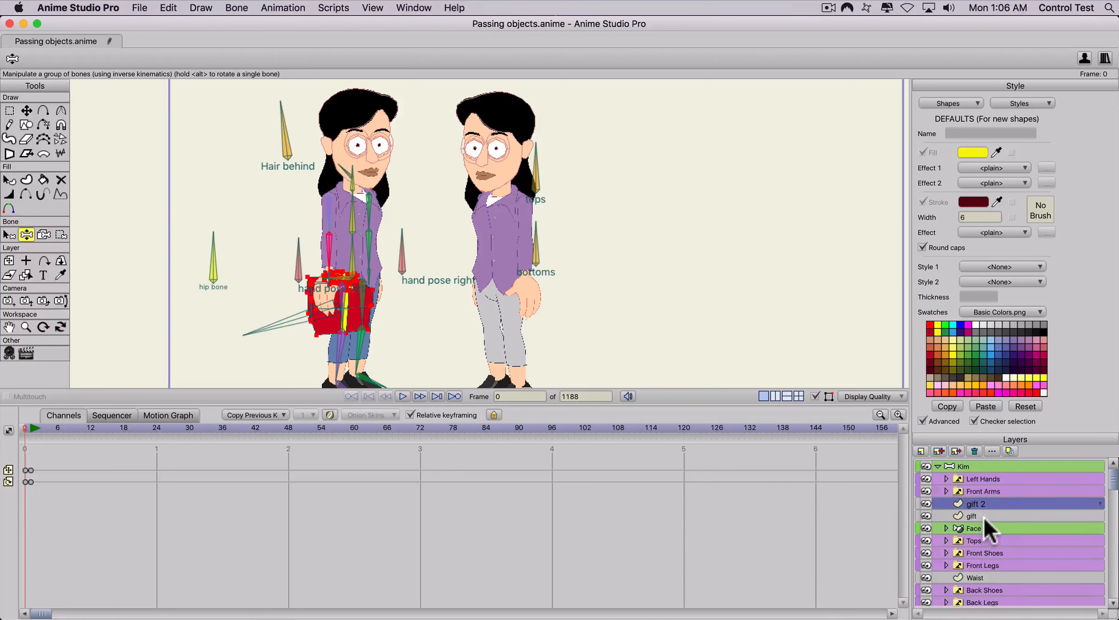
drag(979, 503, 992, 566)
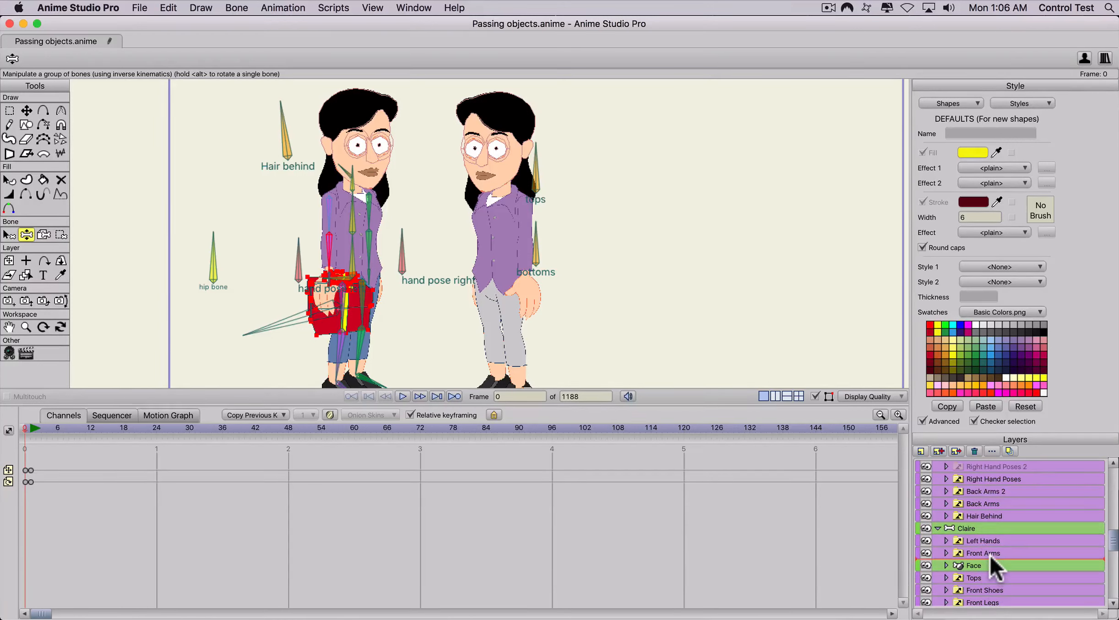
drag(991, 556, 990, 559)
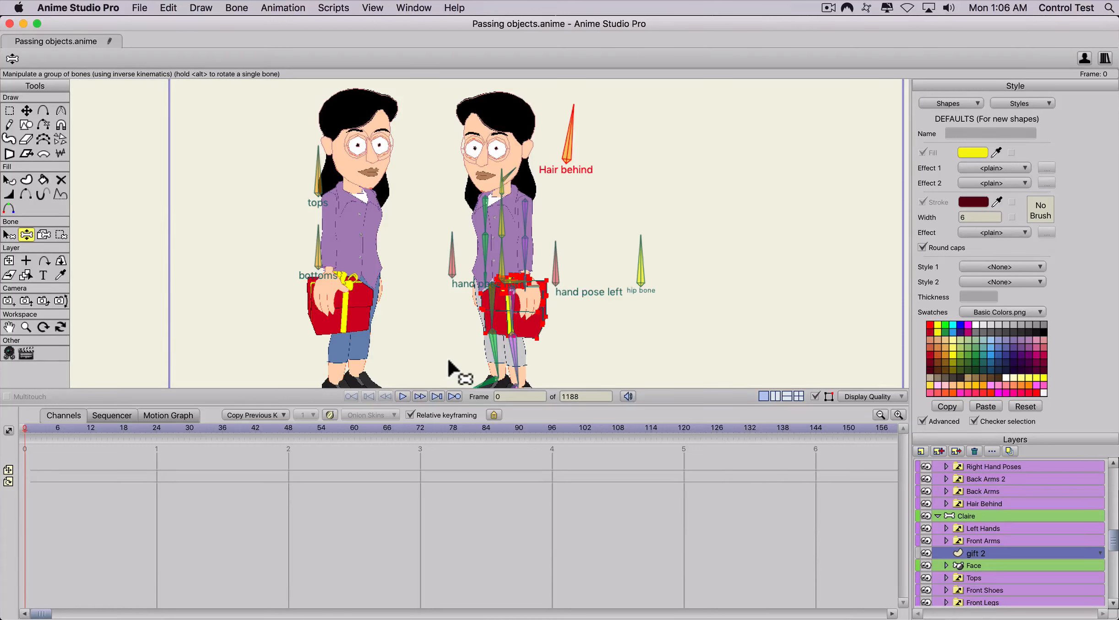
- In the second character's bone layer at frame 0, deselect all bones and add a near-horizontal bone from inside the gift box out behind the character
click(18, 429)
click(22, 428)
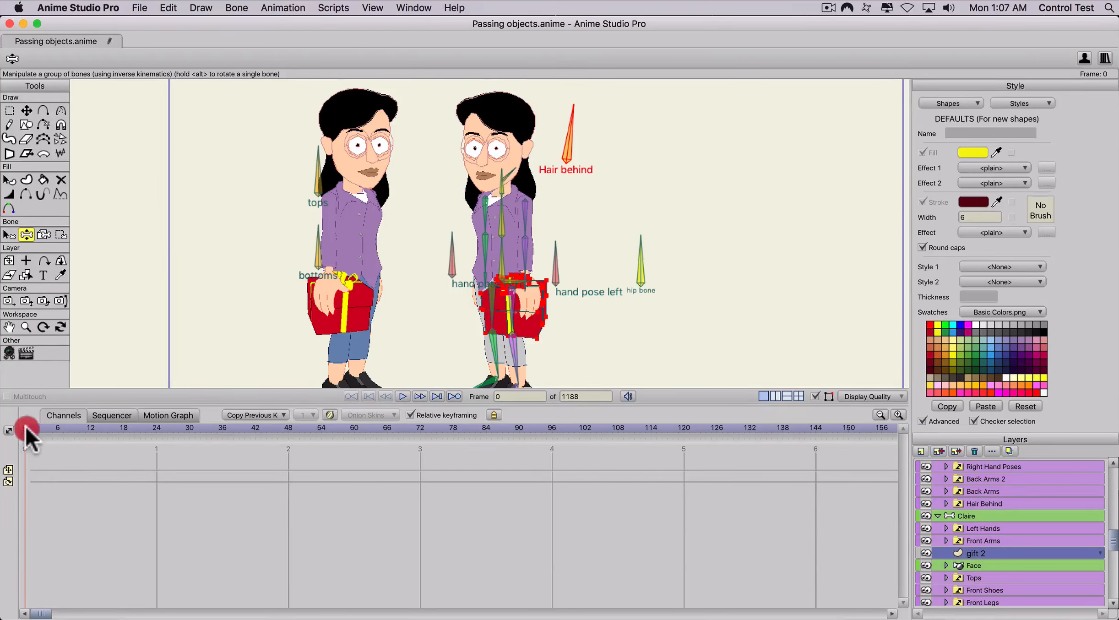
click(971, 511)
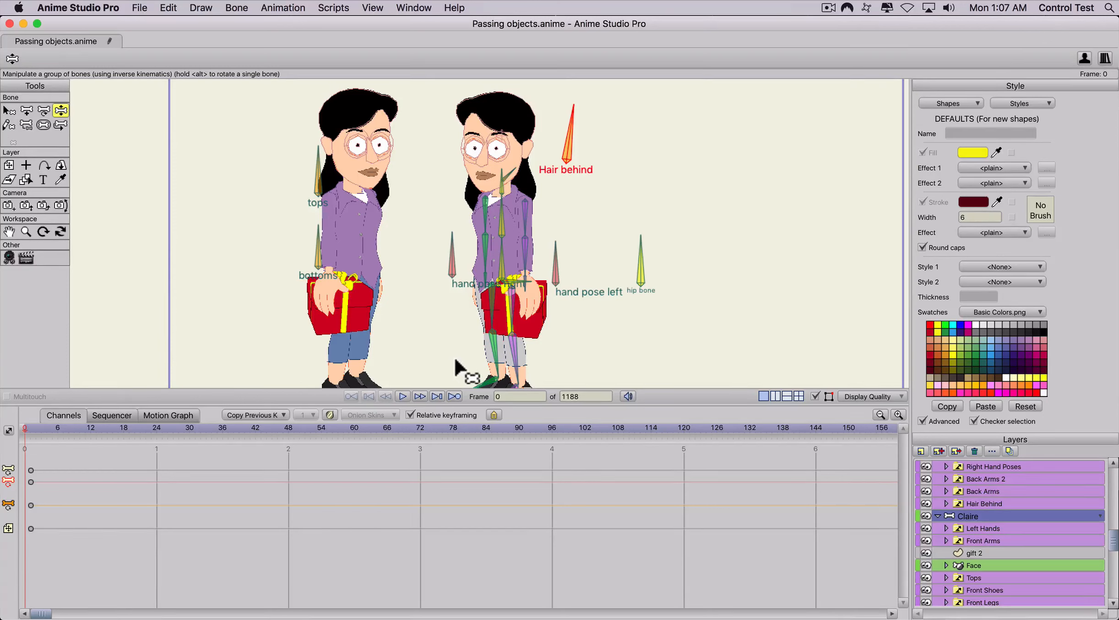
key(b)
click(600, 334)
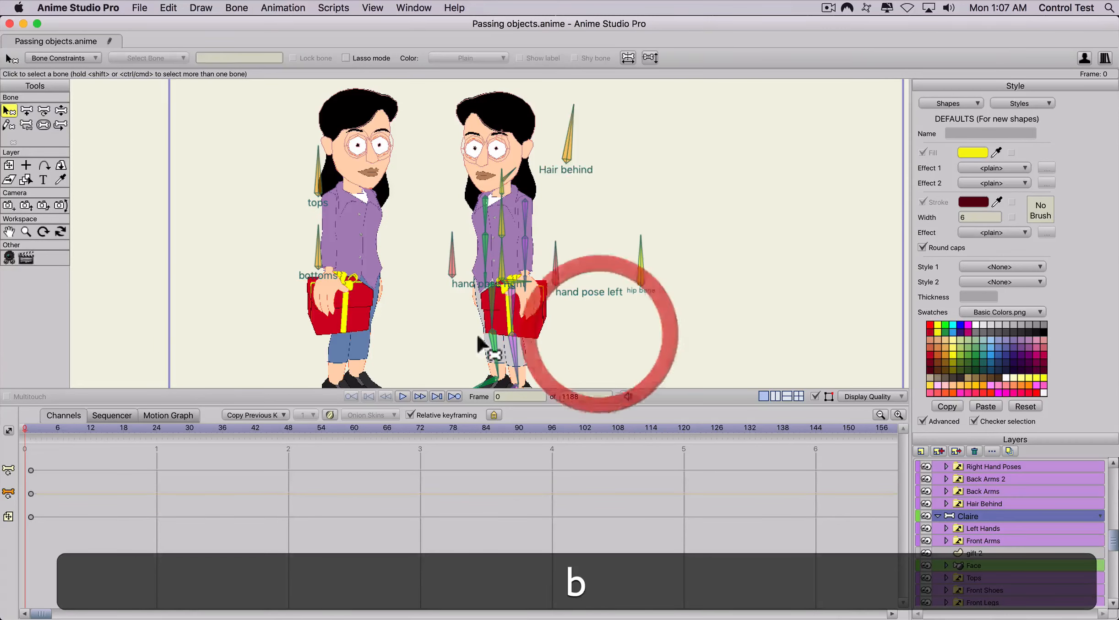
scroll(522, 309, down, 3)
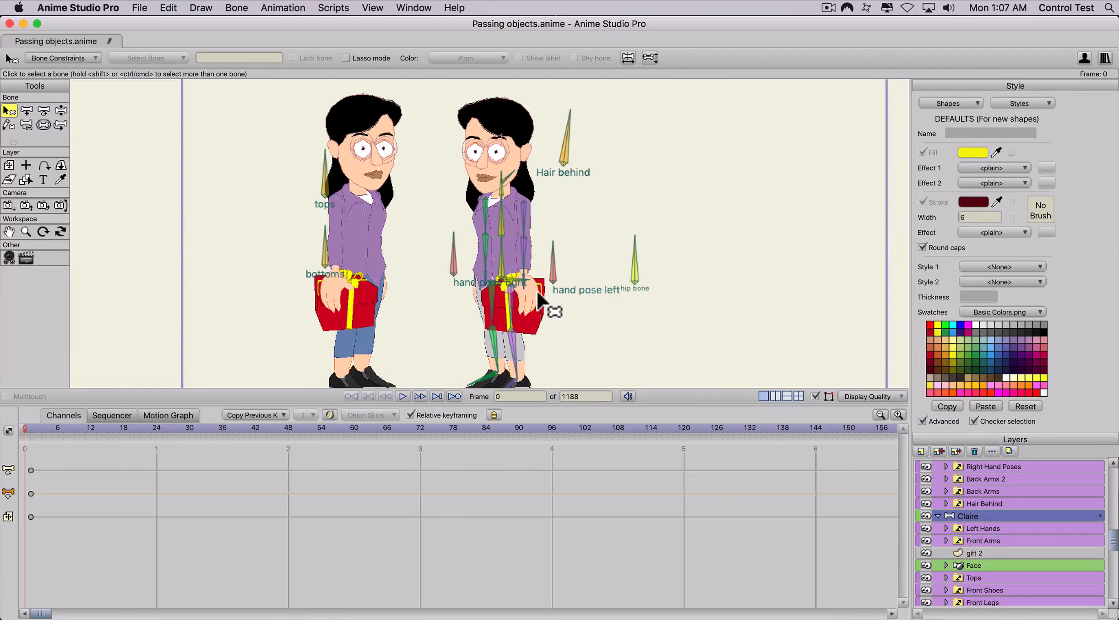
key(a)
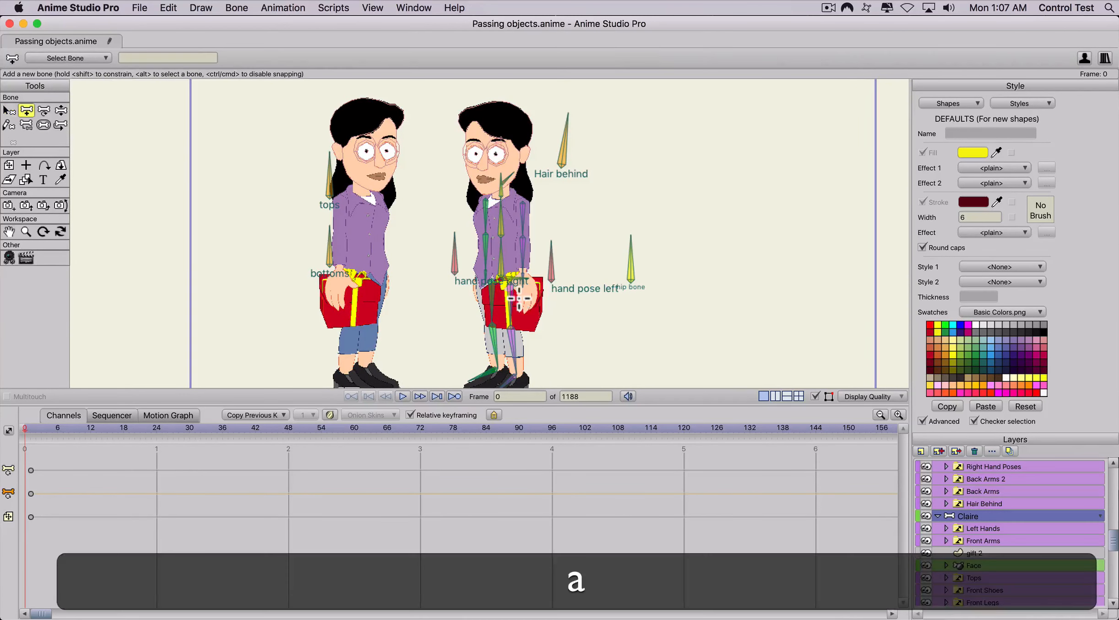
drag(510, 303, 603, 310)
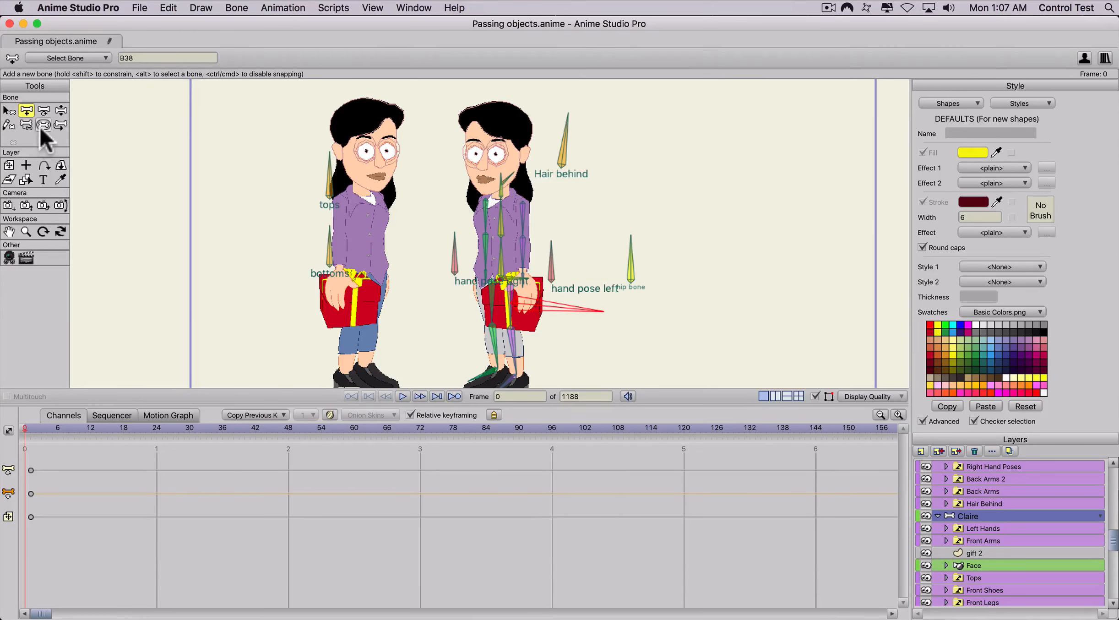
- Name the new bone gift bone 2 and set its bone strength to 0
click(147, 58)
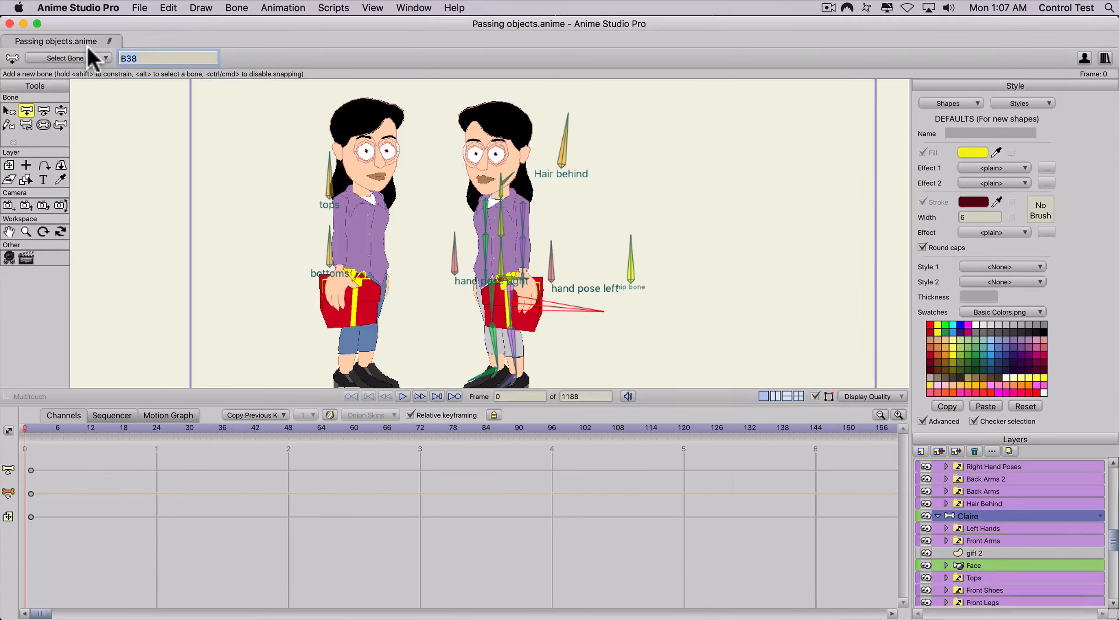
text(gift)
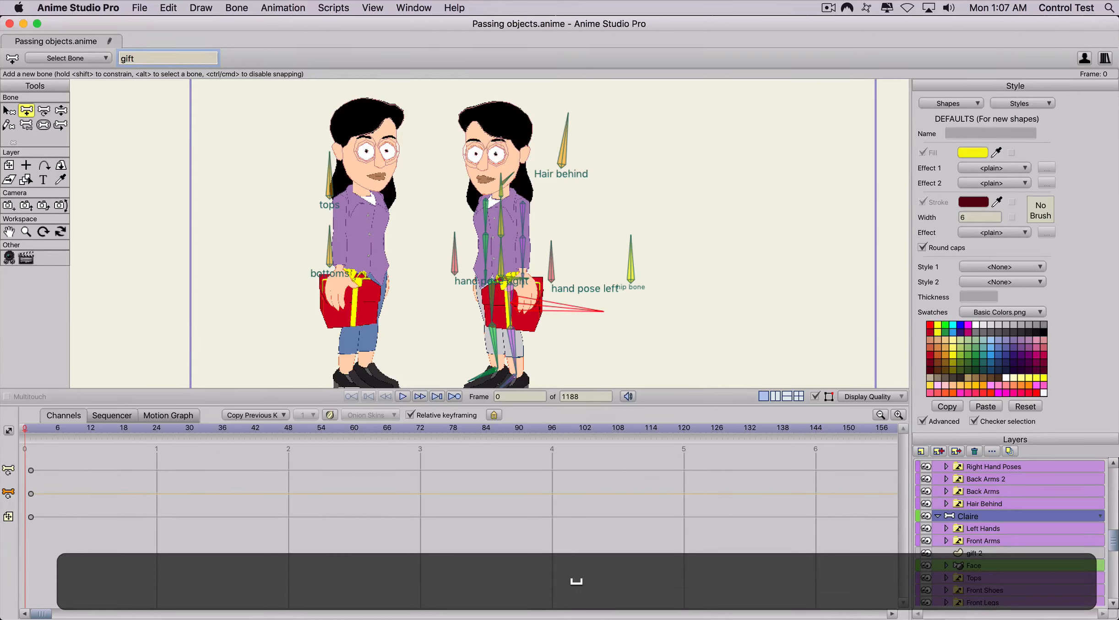
text( bo)
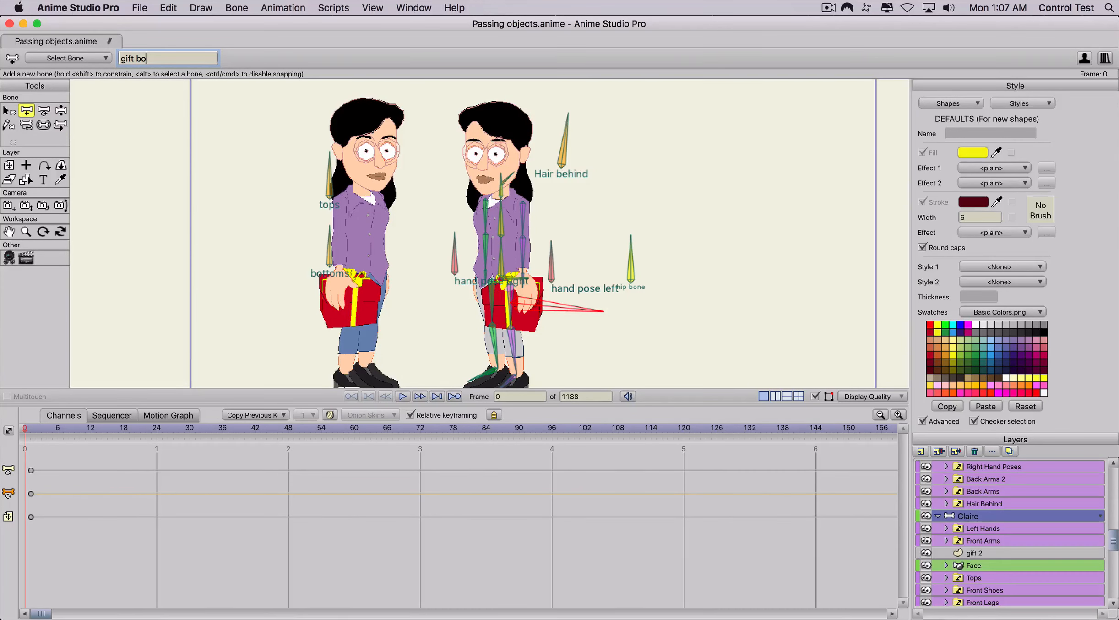
key(BackSpace)
text(ox bon)
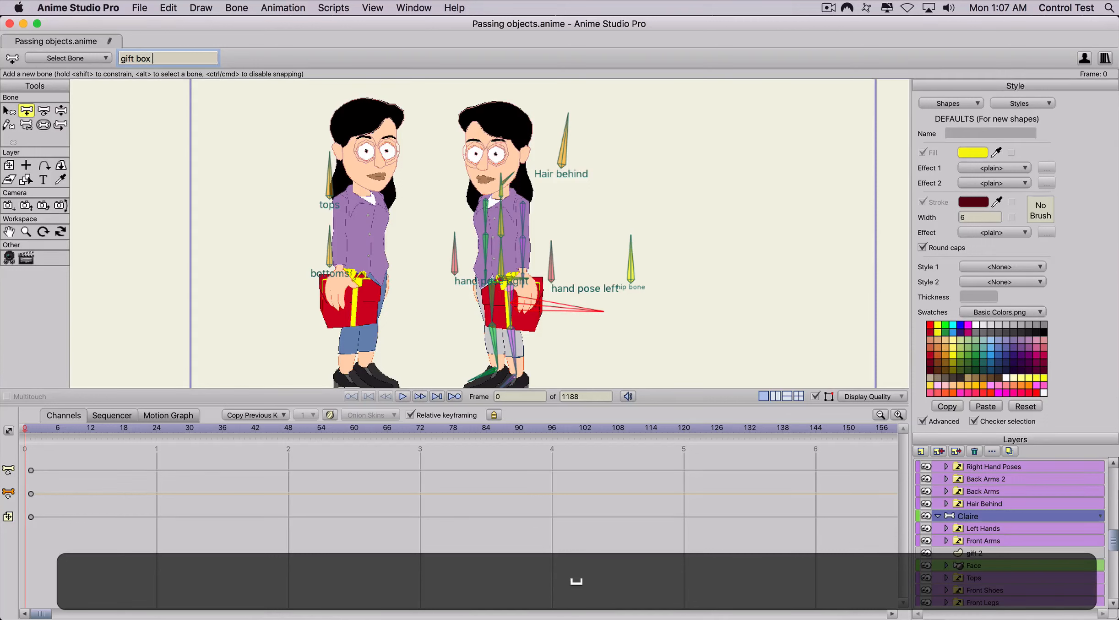
key(BackSpace)
text(ne)
key(BackSpace)
key(BackSpace)
key(BackSpace)
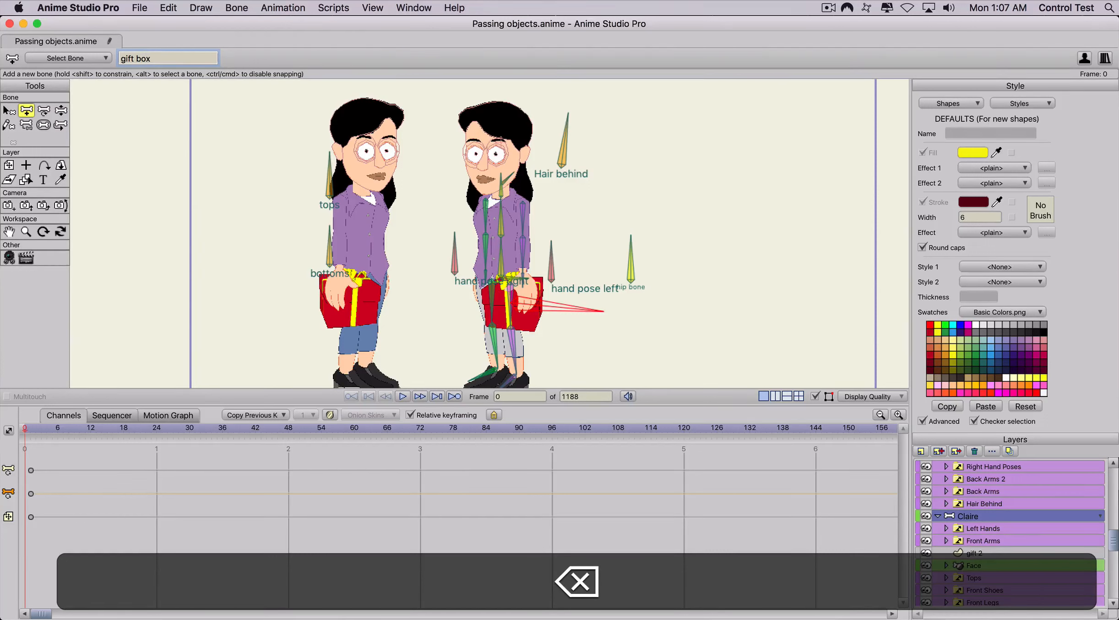
text(bone 2)
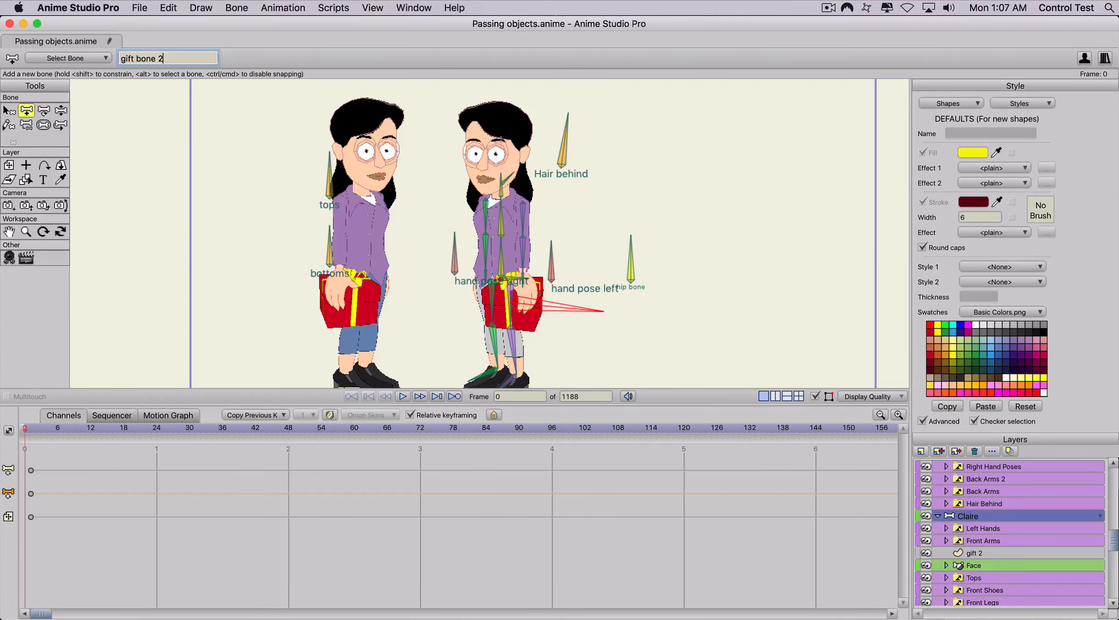
key(Return)
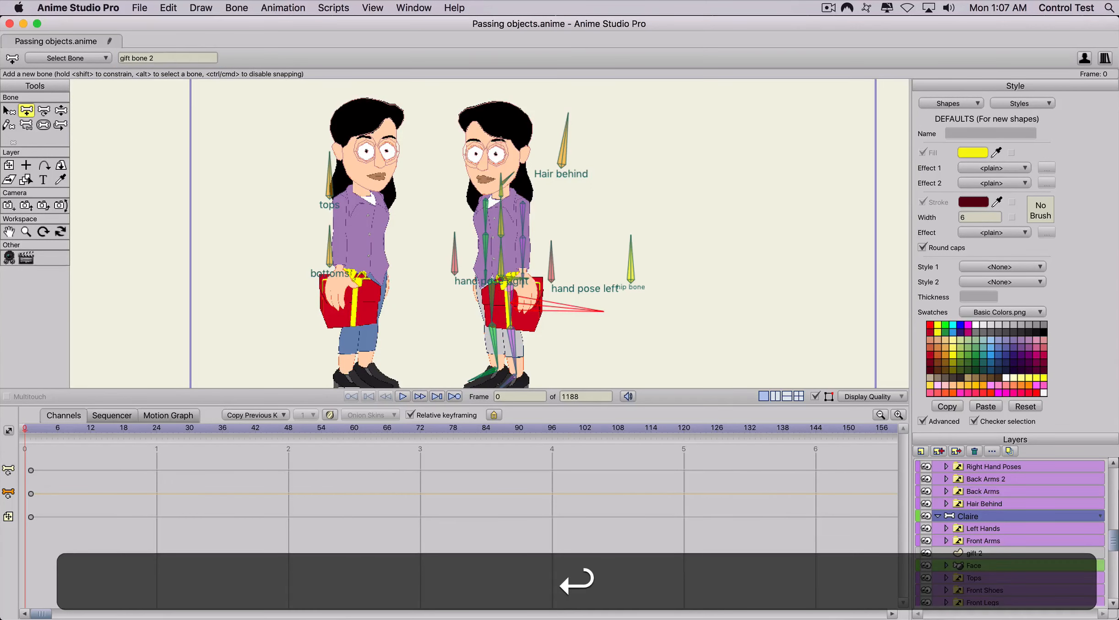
click(43, 125)
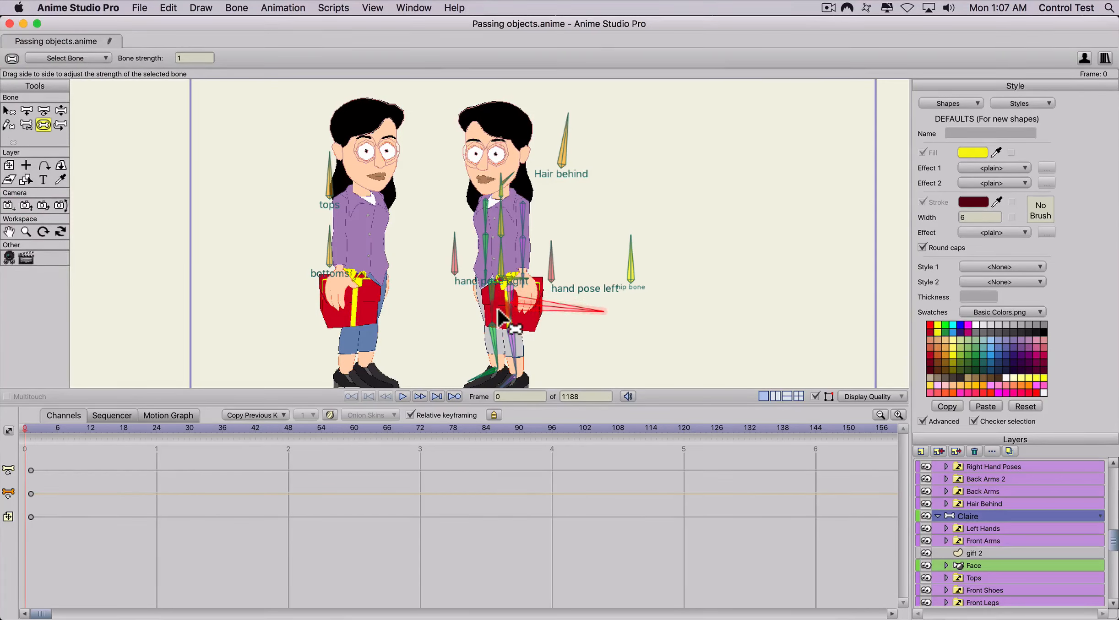
click(339, 308)
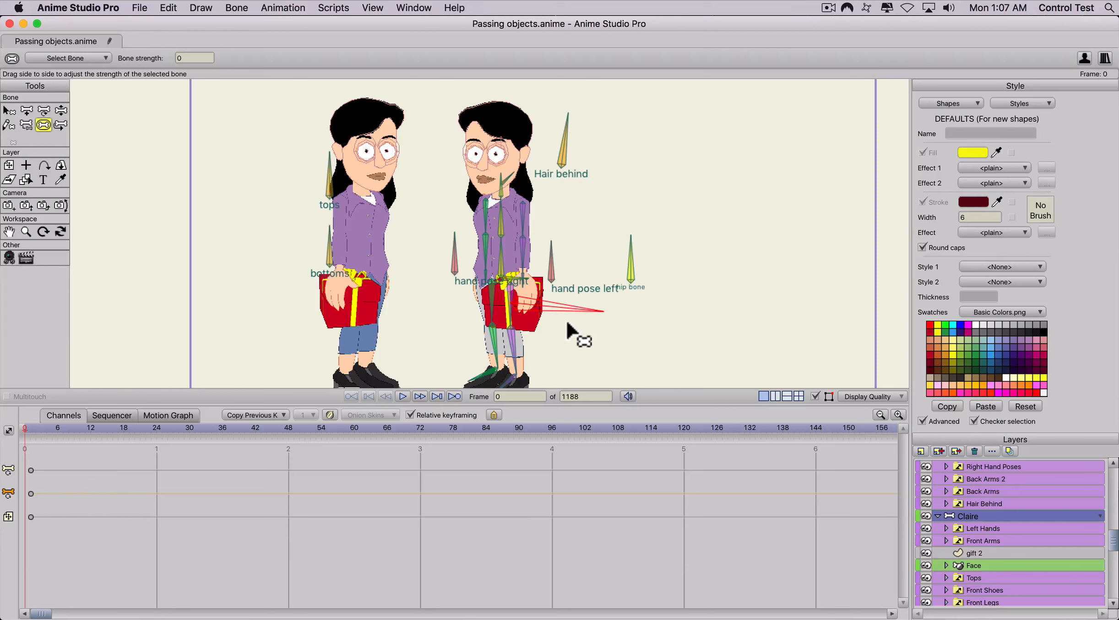
- Bind all points of the gift 2 layer to gift bone 2
click(972, 552)
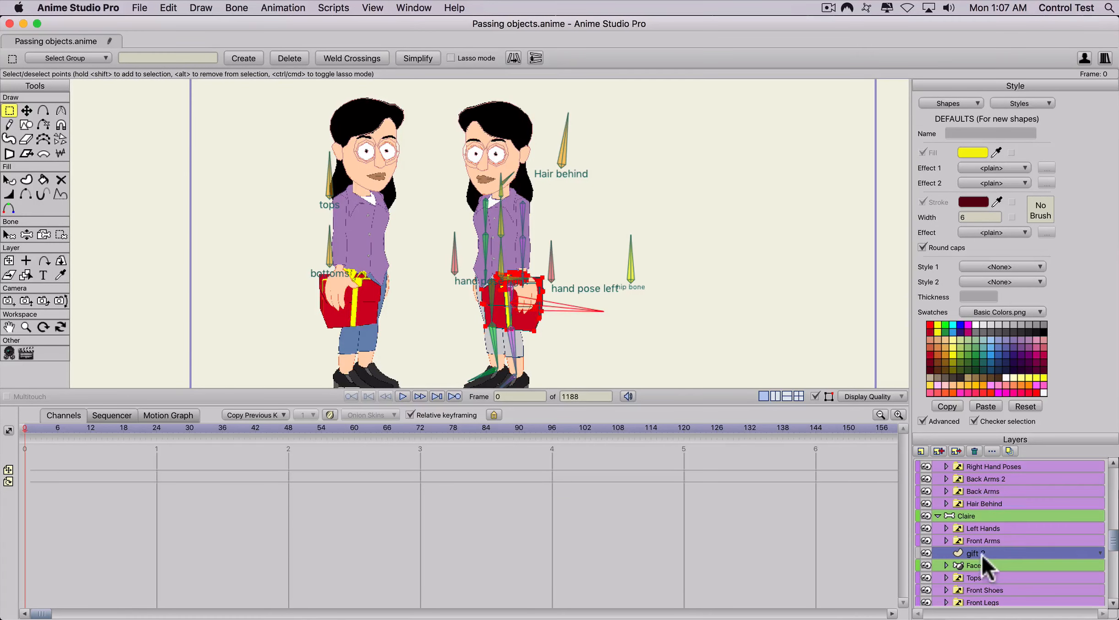
click(574, 323)
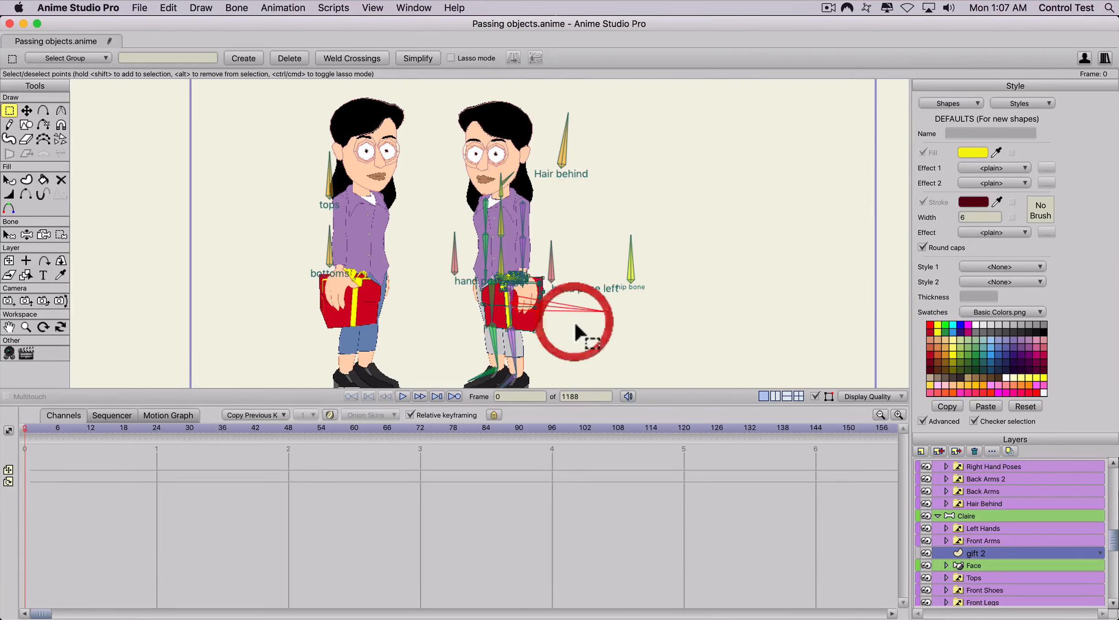
key(b)
click(561, 346)
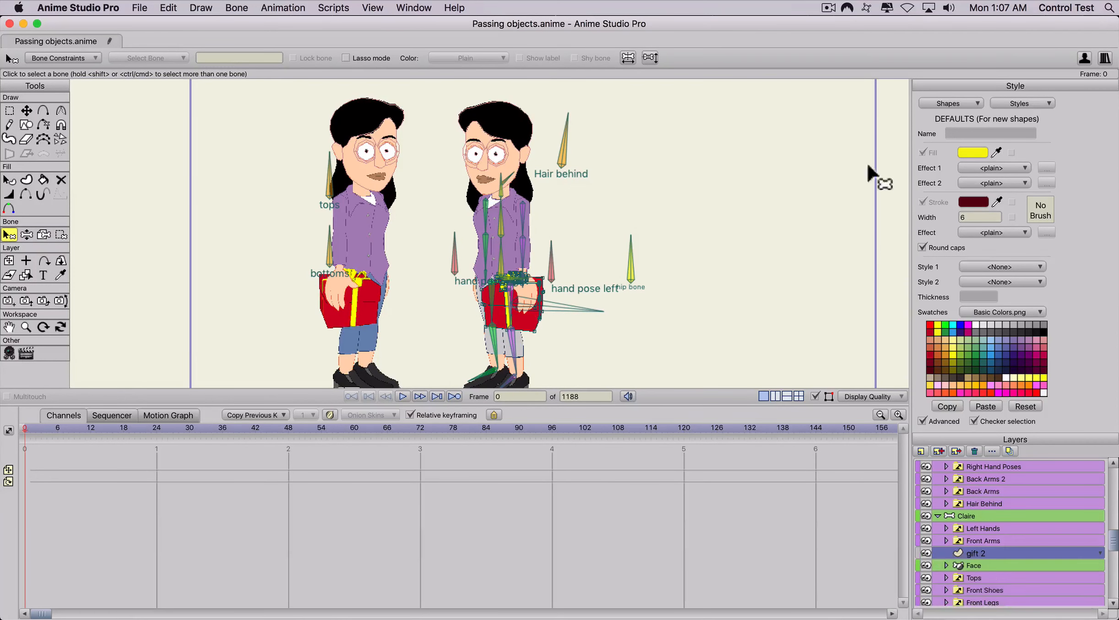
key(b)
click(550, 309)
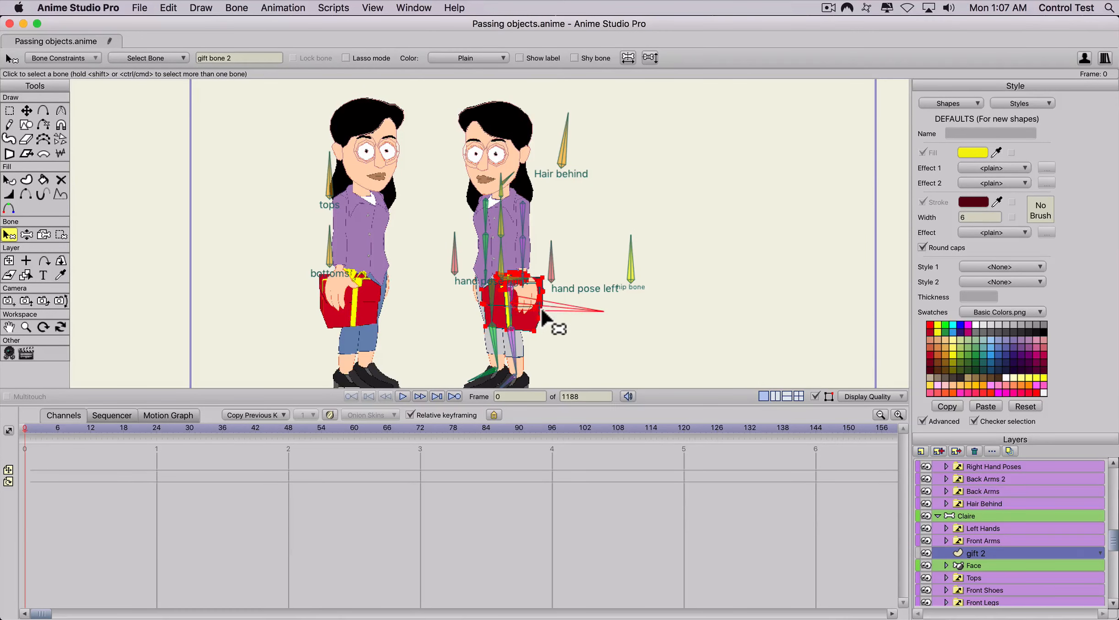
key(super+a)
click(61, 234)
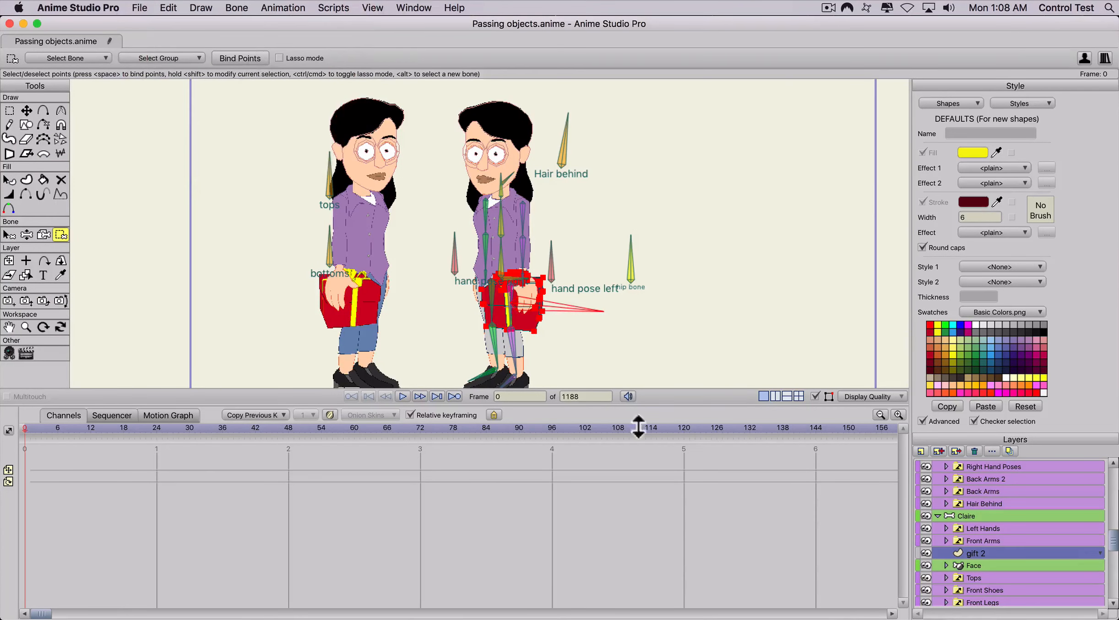
- At frame 2, raise the right-hand character's front arm with Manipulate Bones to check whether the gift follows
click(971, 517)
key(z)
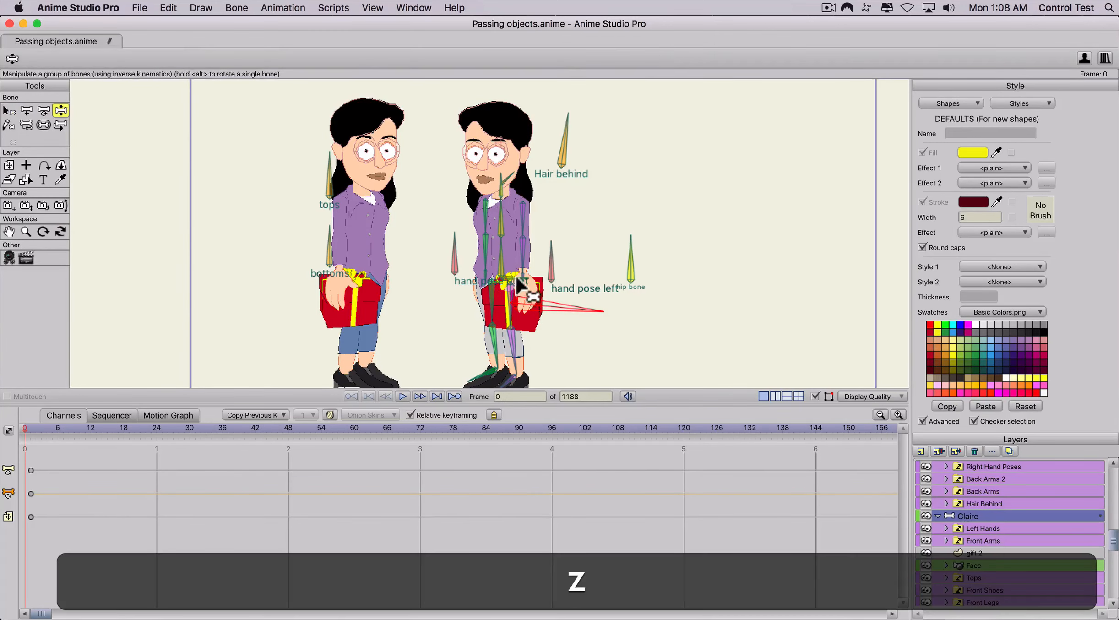
click(37, 430)
key(z)
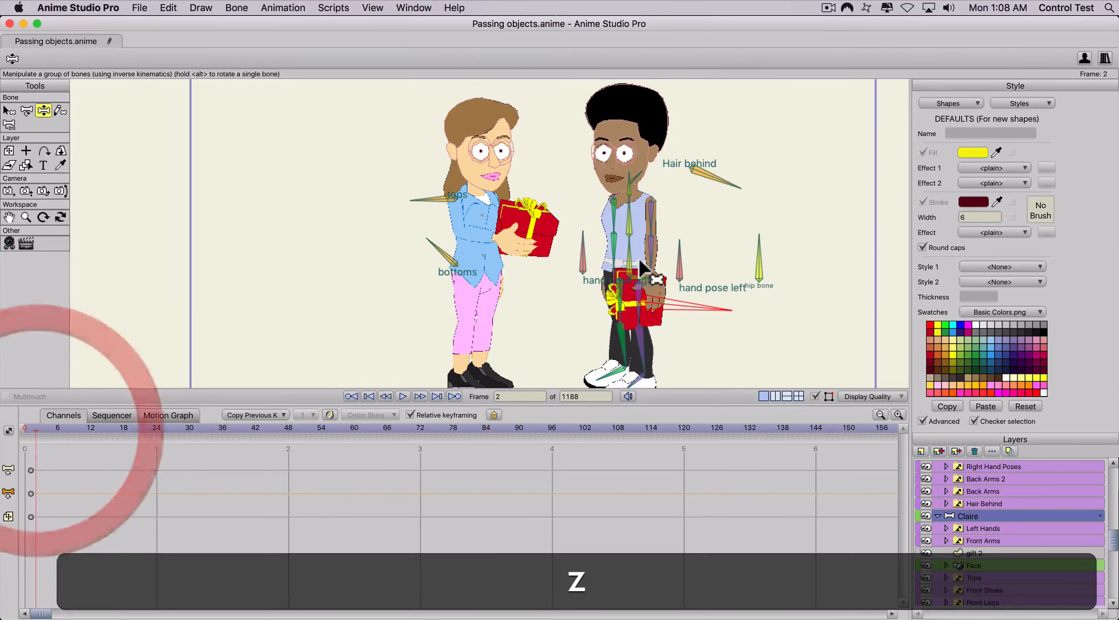
drag(644, 250, 649, 225)
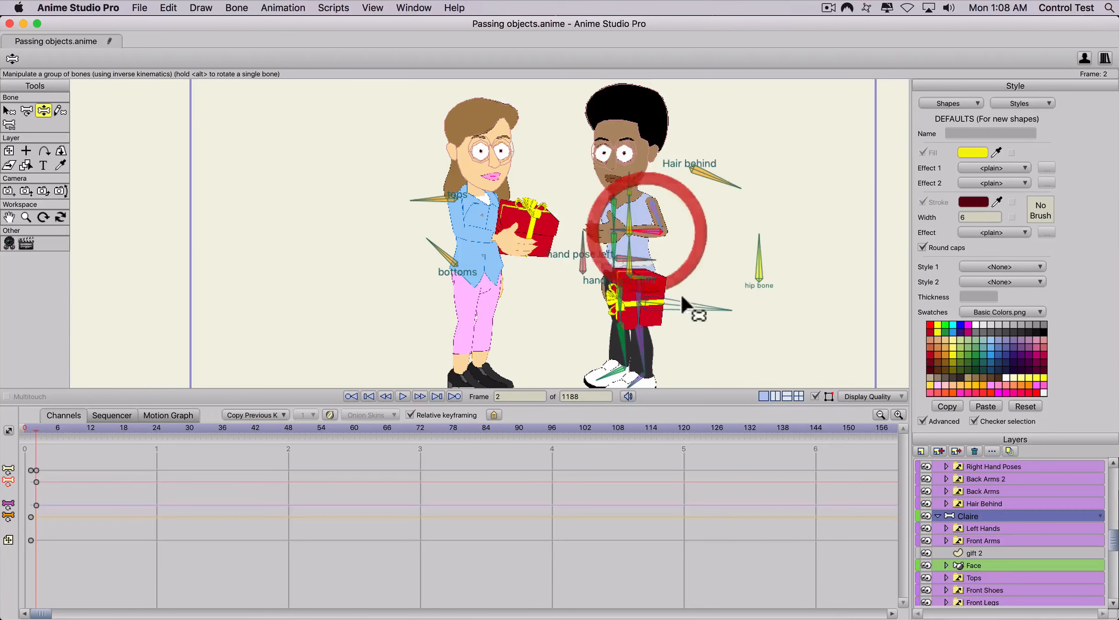
key(t)
mouse_move(654, 315)
mouse_down()
mouse_move(605, 270)
mouse_move(749, 250)
mouse_move(643, 364)
mouse_move(724, 333)
mouse_move(706, 345)
mouse_move(668, 323)
mouse_up()
key(super+z)
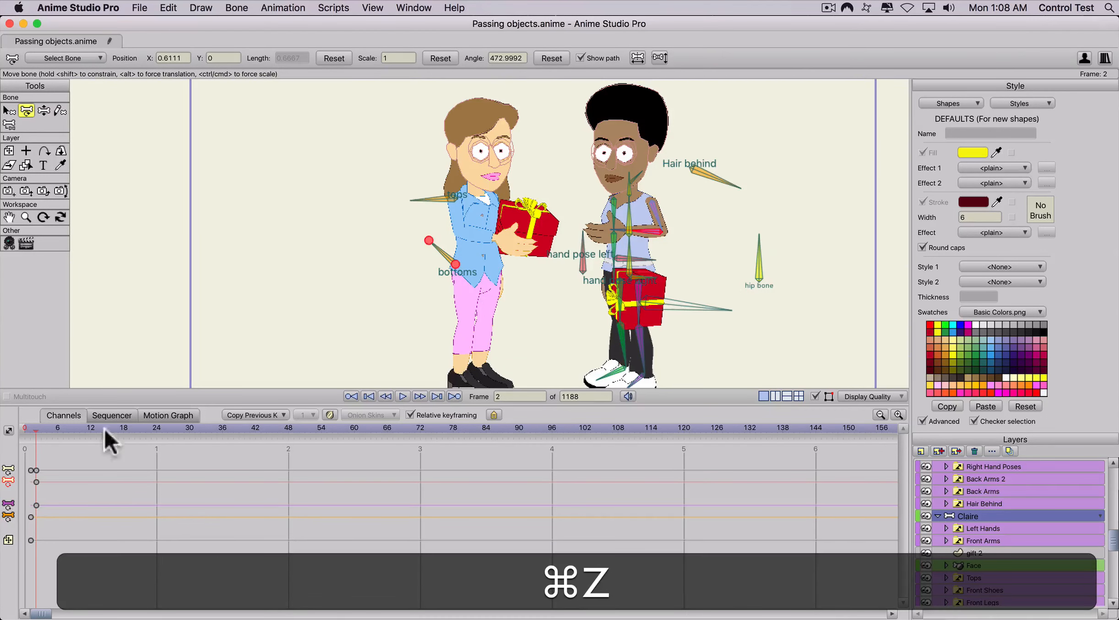
- At frame 0, select gift bone 2 and reparent it to the second character's front hand bone
click(24, 427)
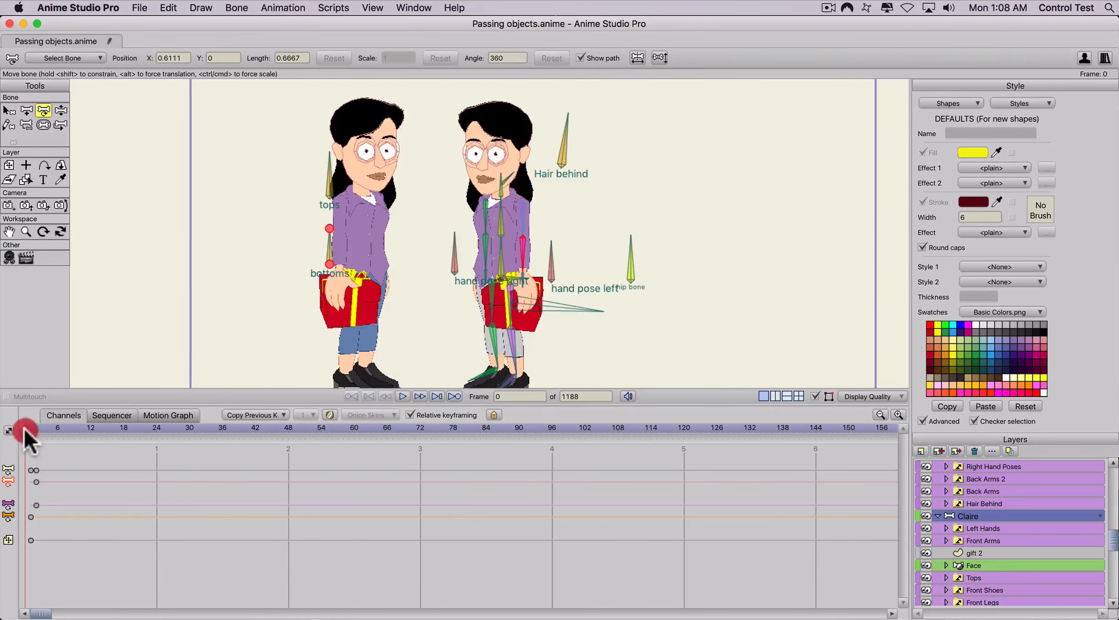
scroll(550, 355, up, 3)
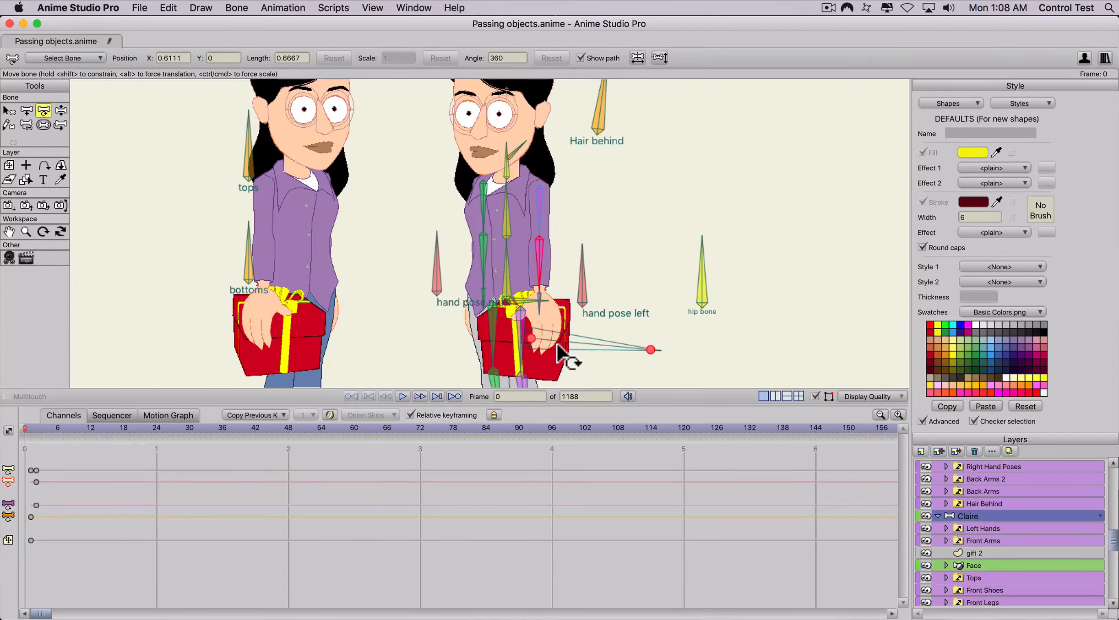
key(b)
click(556, 341)
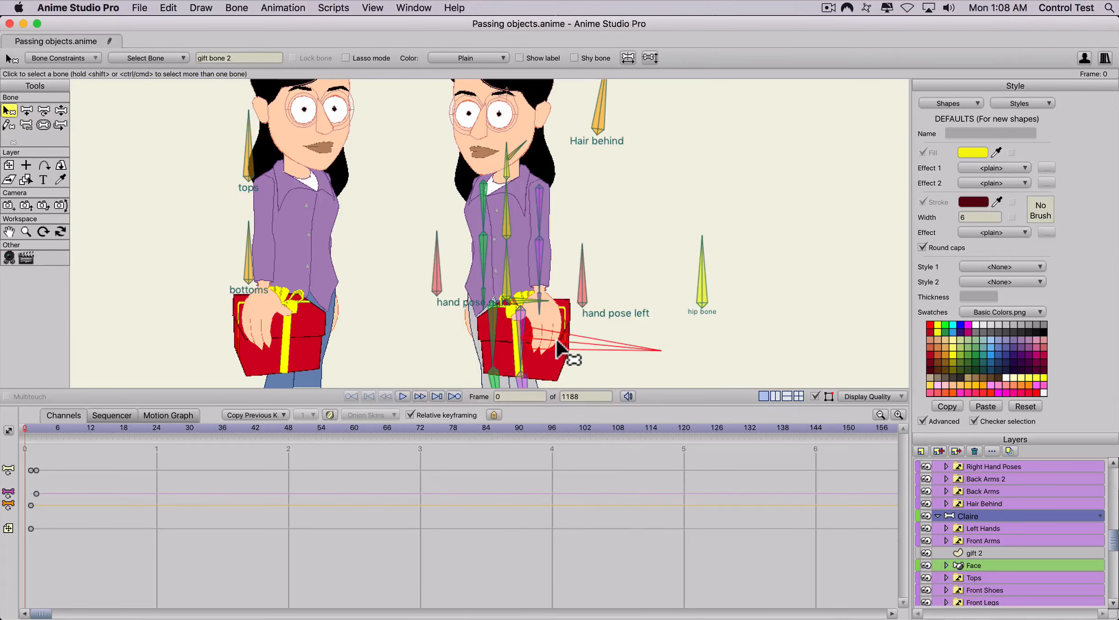
key(p)
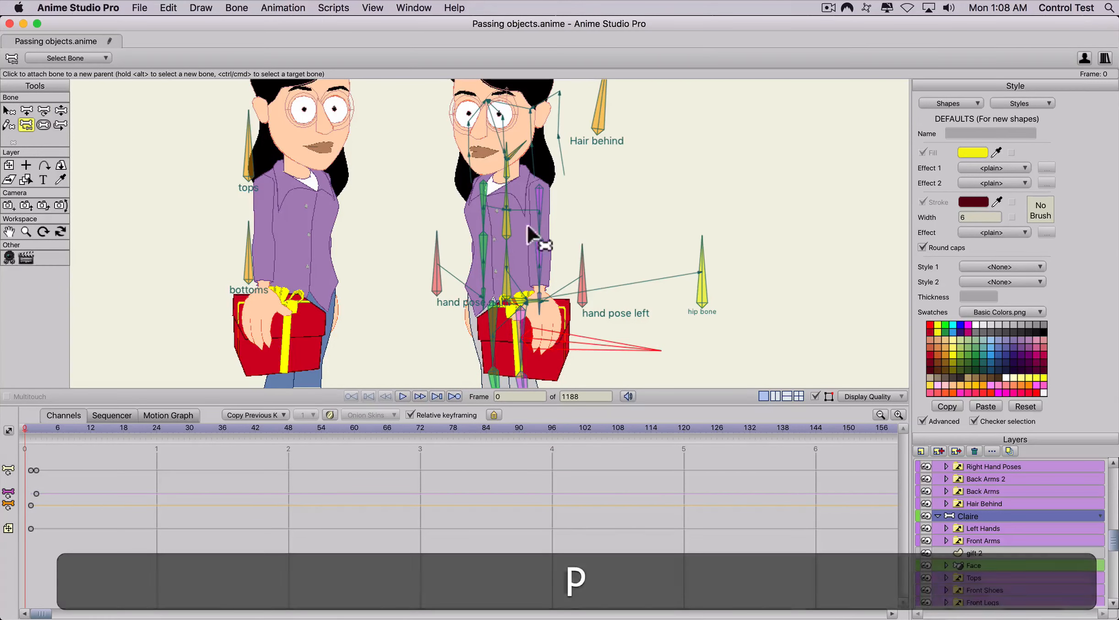
scroll(552, 343, up, 2)
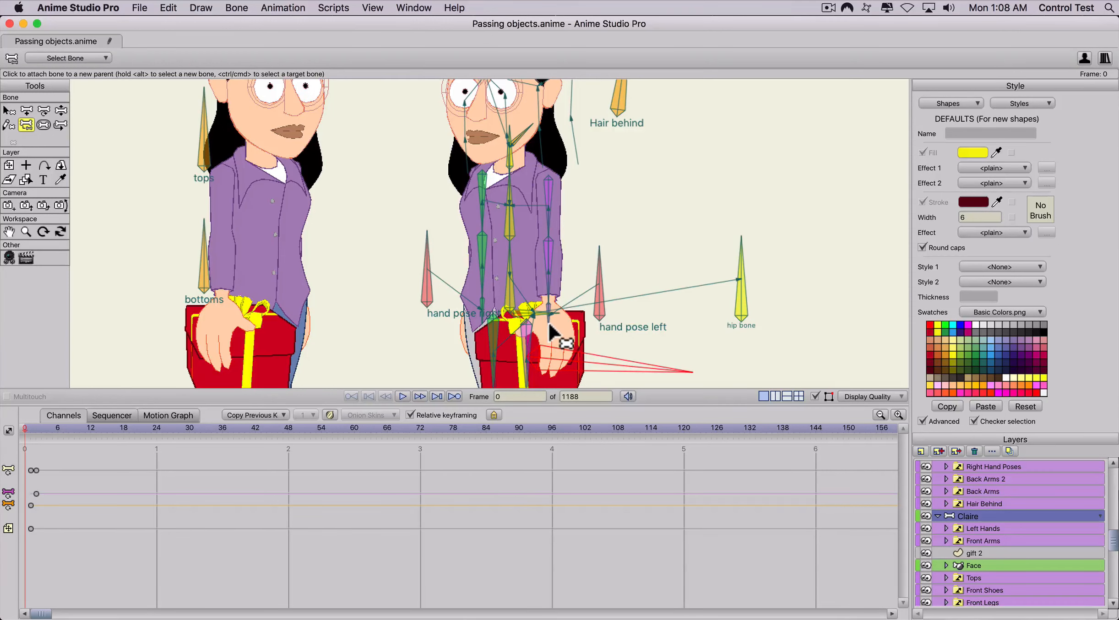
click(552, 330)
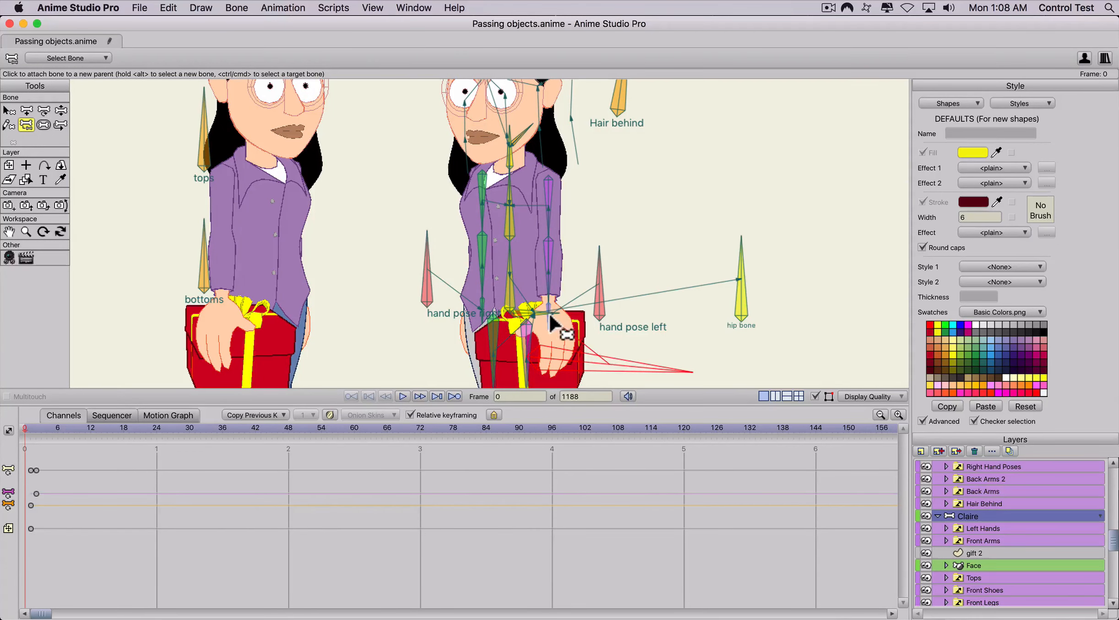
scroll(531, 354, down, 3)
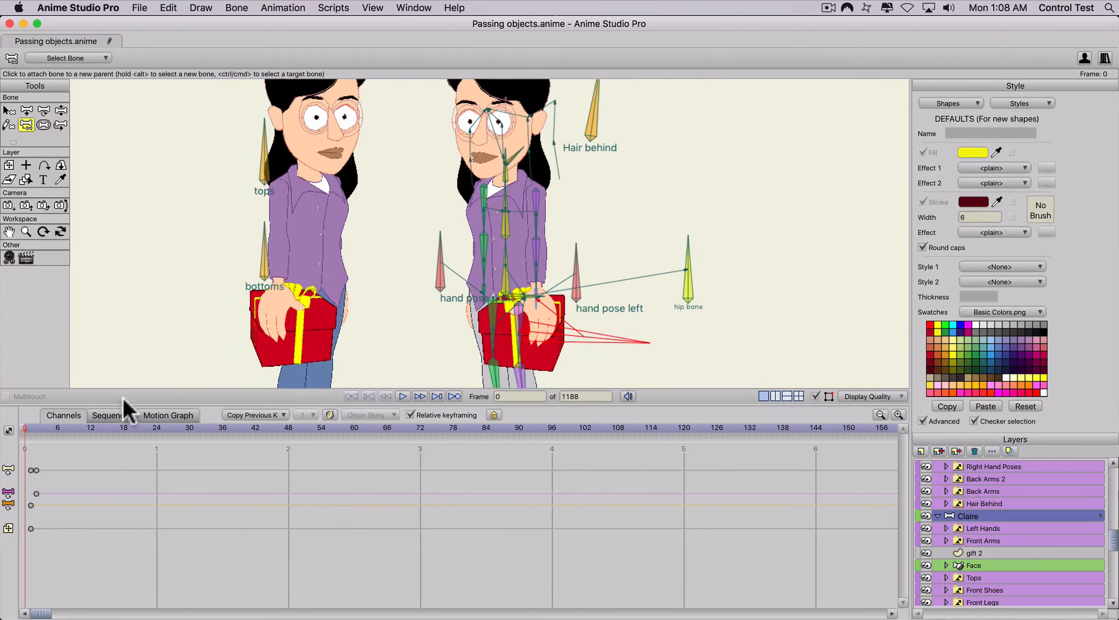
- At frame 1, swing the right-hand character's front arm toward the other character with Manipulate Bones to test the gift's attachment
click(29, 428)
scroll(526, 325, down, 3)
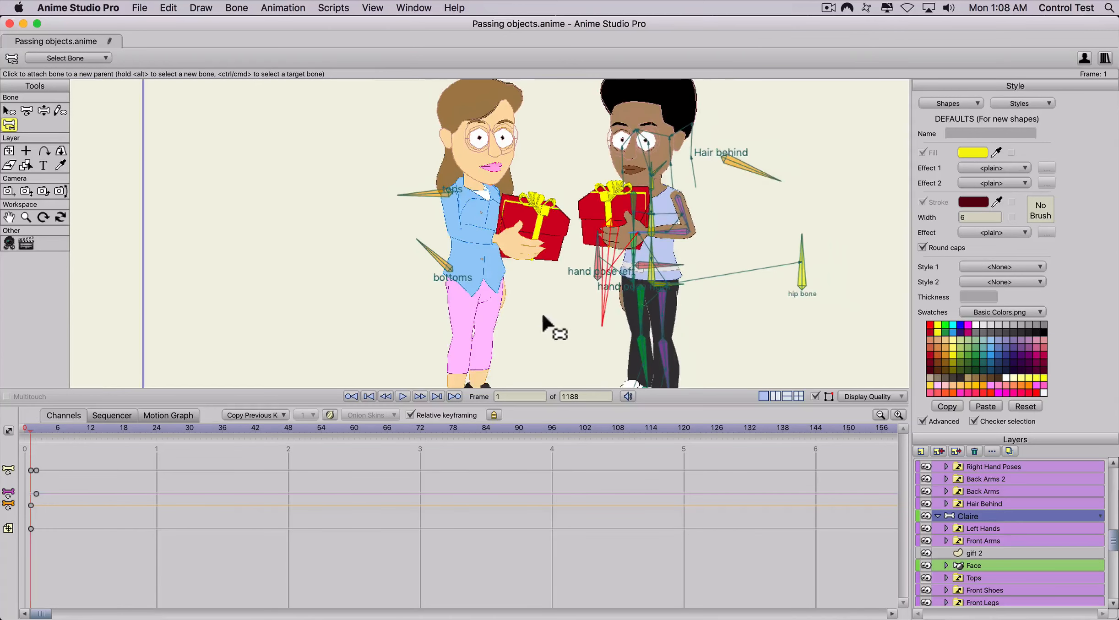
click(959, 508)
key(z)
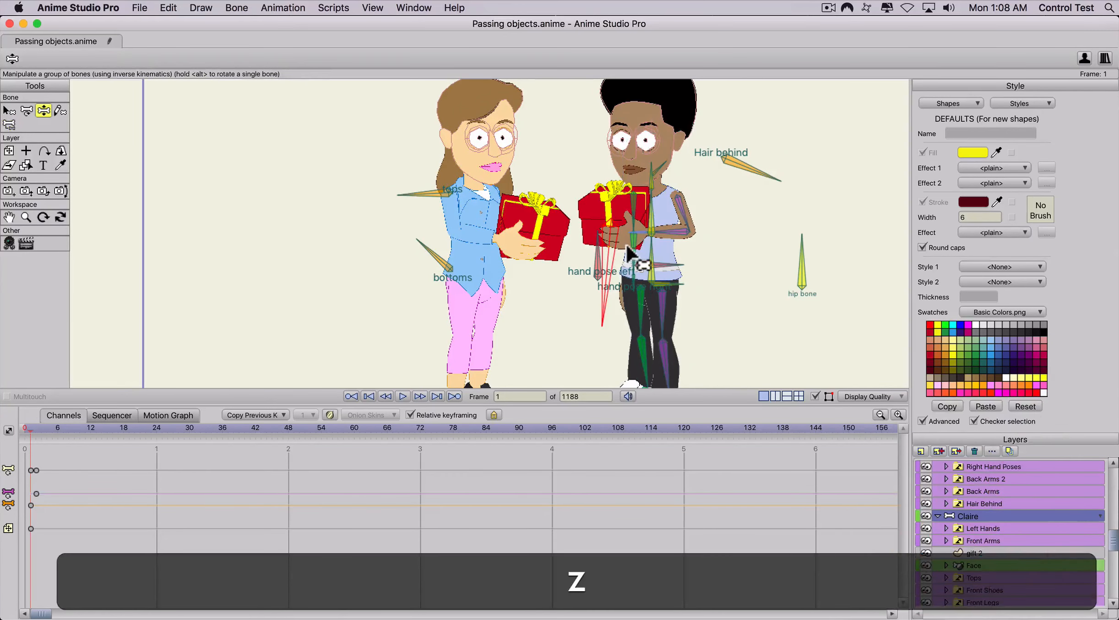
drag(665, 231, 632, 201)
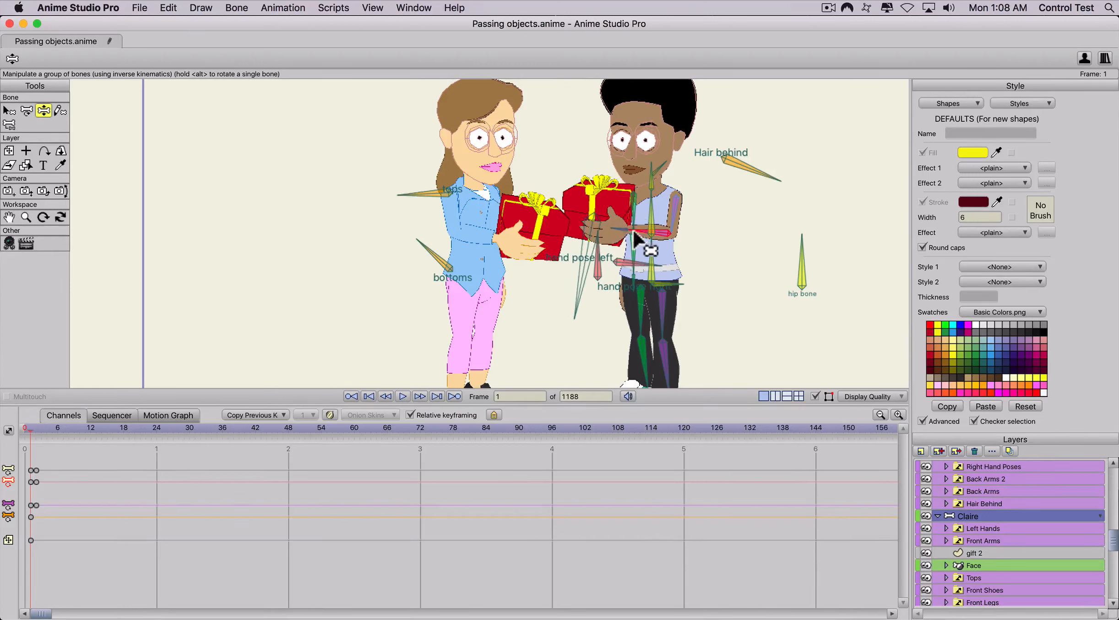
drag(640, 231, 568, 205)
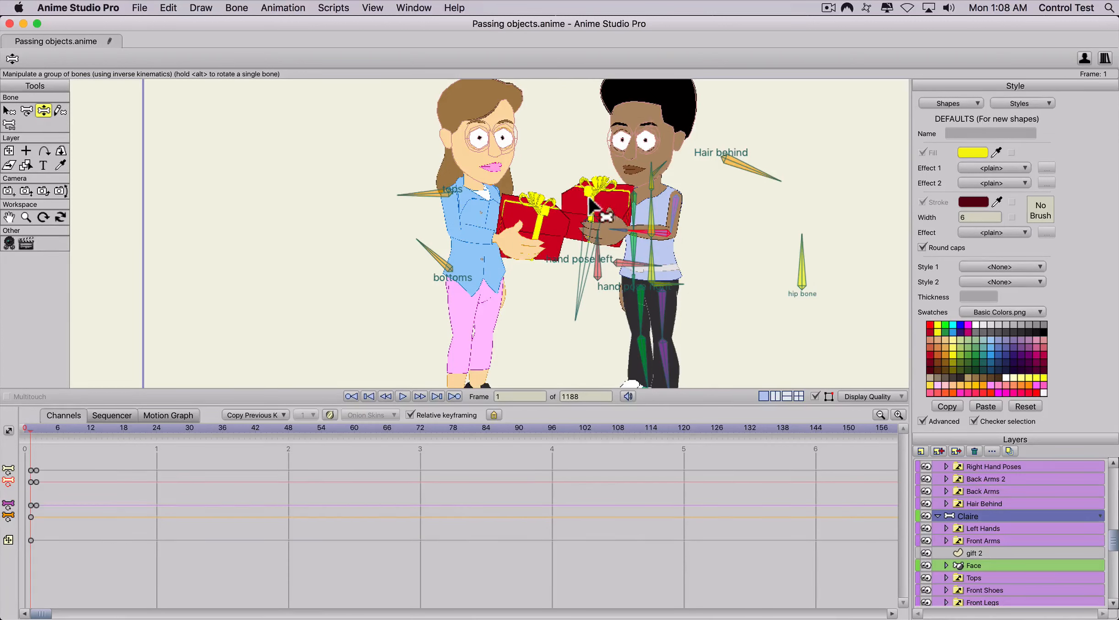
- Try flipping the gift 2 layer horizontally at frame 0 with Transform Layer
click(25, 427)
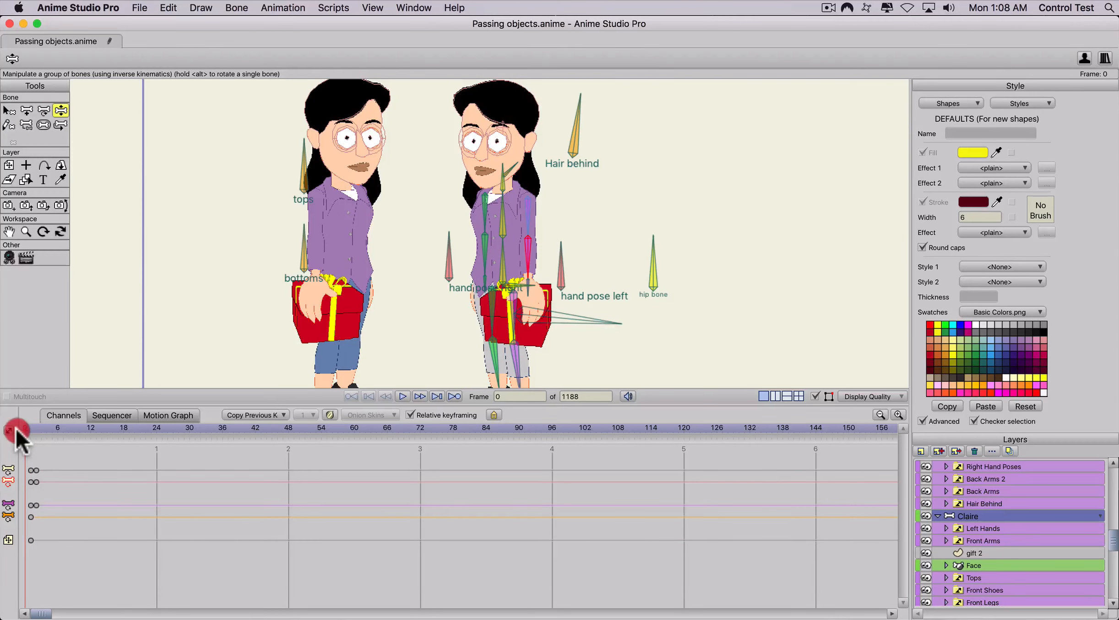
click(975, 553)
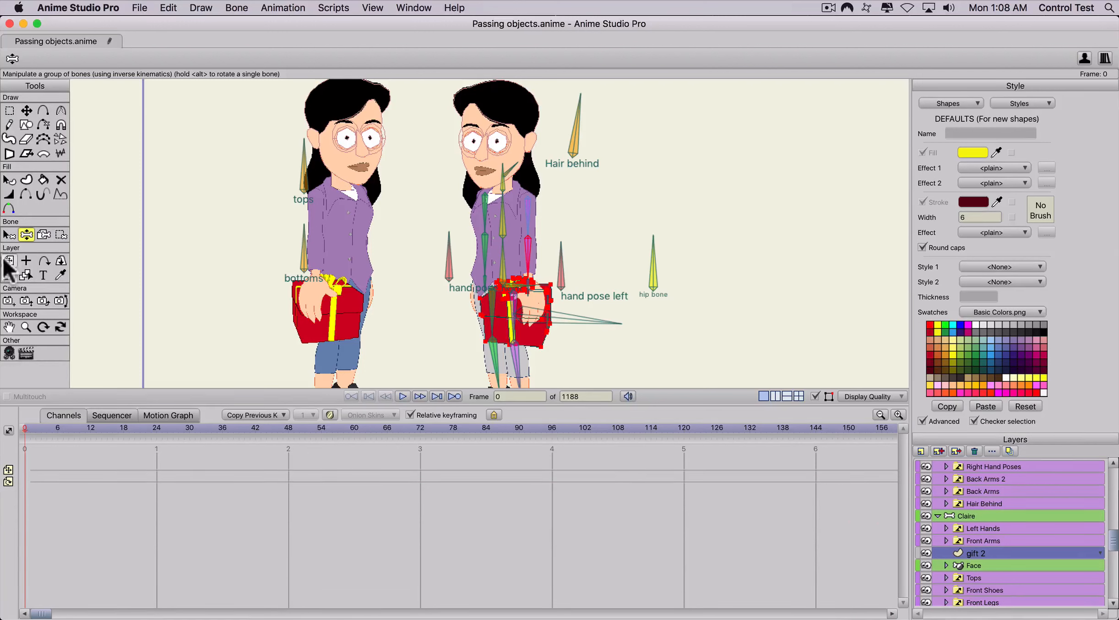
click(7, 262)
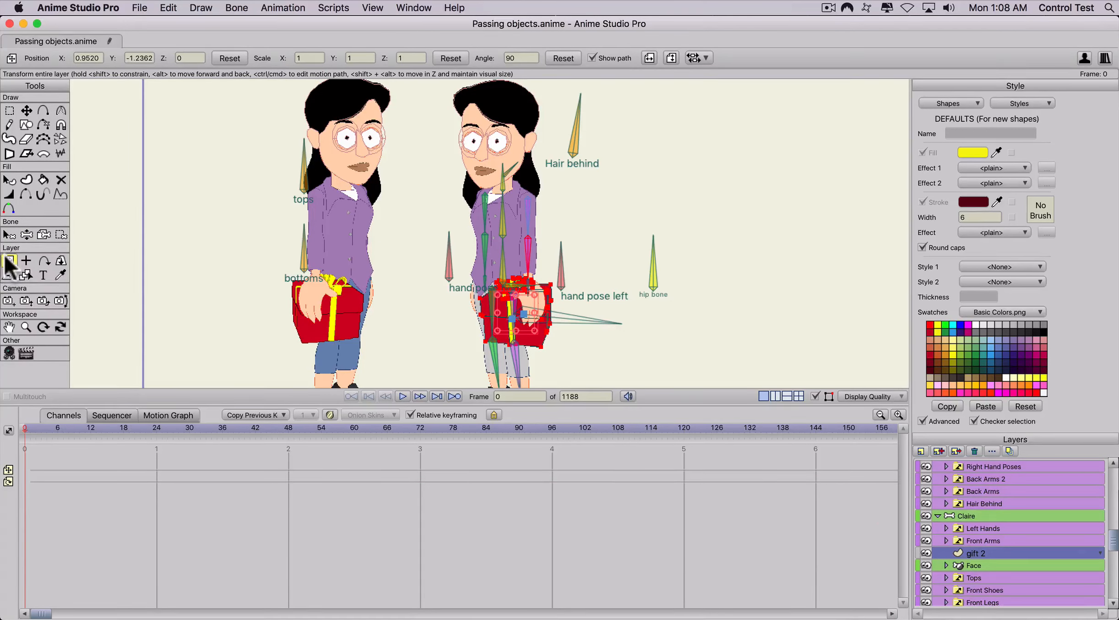
click(648, 57)
click(647, 57)
- Mirror the gift 2 artwork at frame 0 by flipping its points horizontally and rotating them upright with Transform Points
key(t)
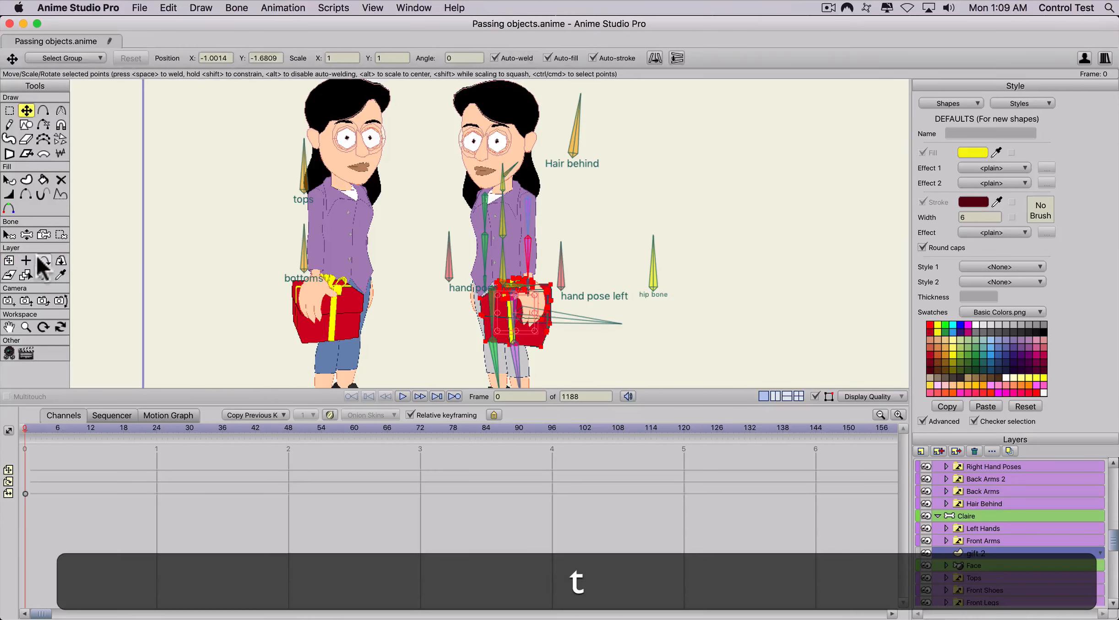
click(9, 260)
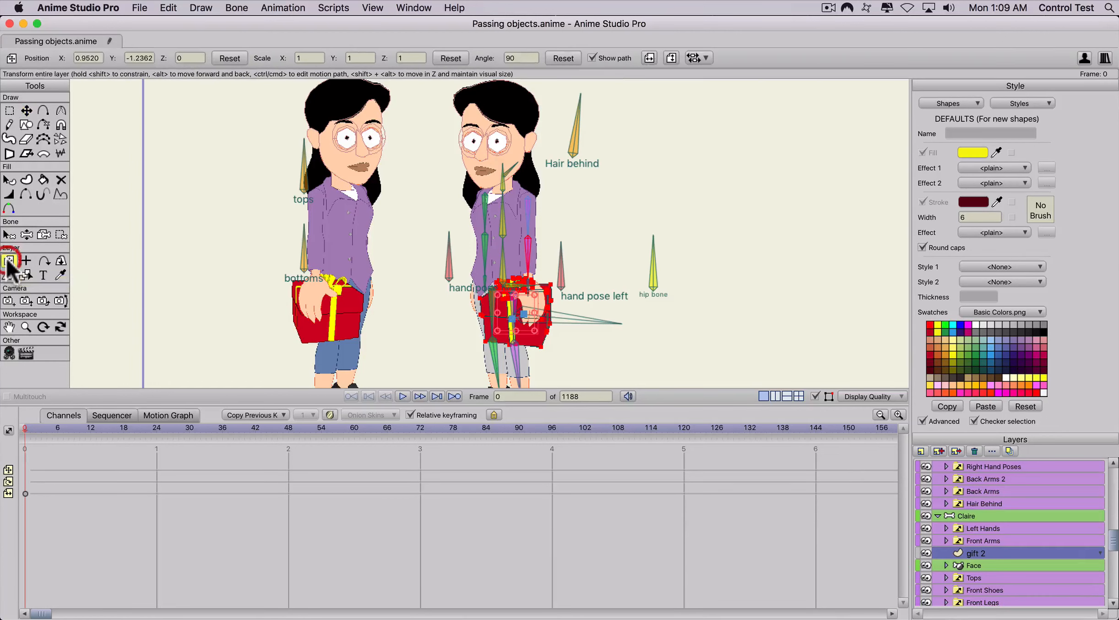
key(t)
click(655, 58)
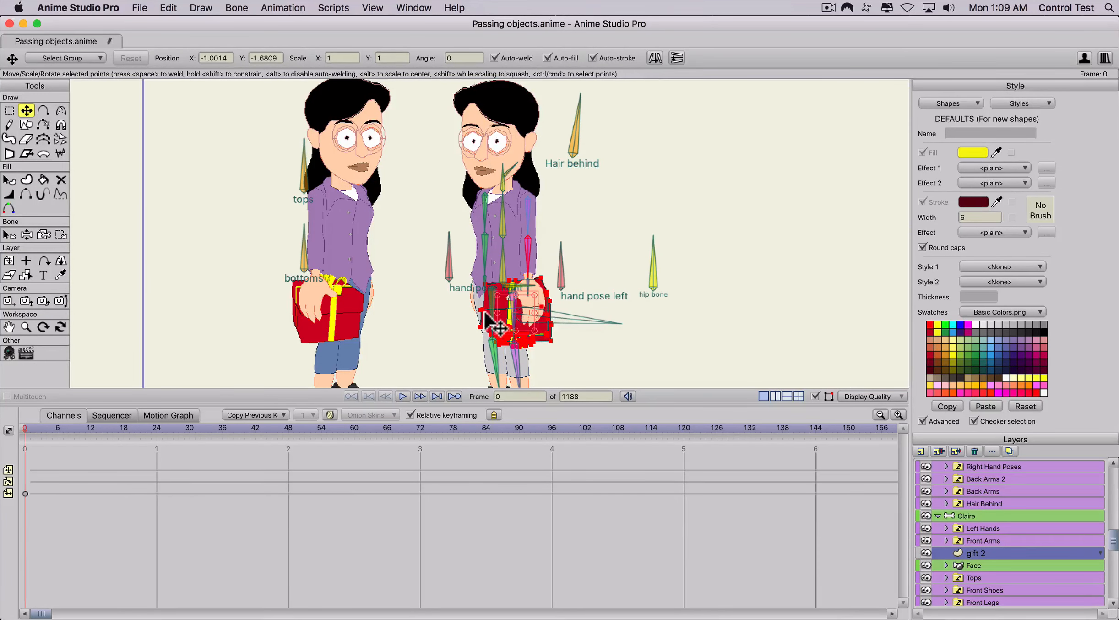
drag(497, 311, 552, 328)
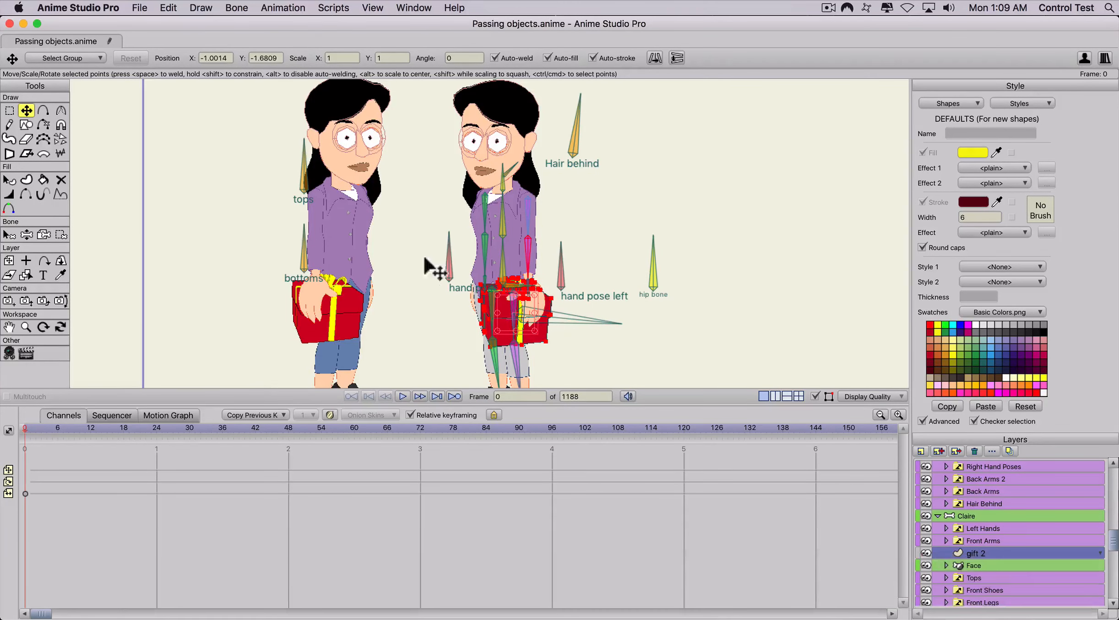
key(super+z)
- Try the horizontal layer flip and point flip on gift 2 again at frame 0, and undo the extra point edits
click(9, 260)
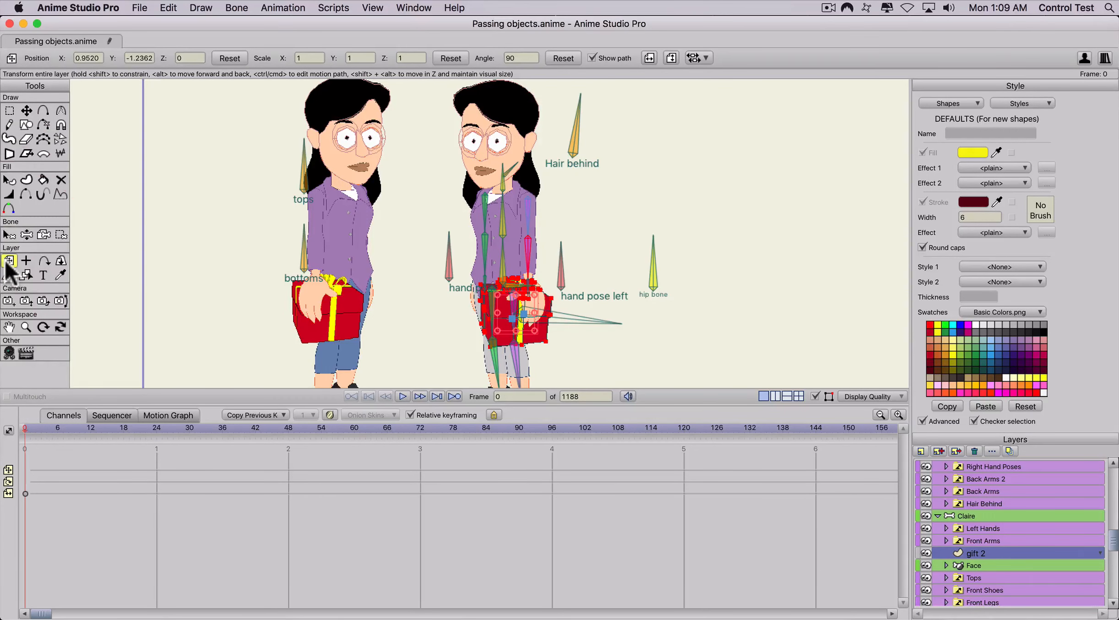
click(648, 59)
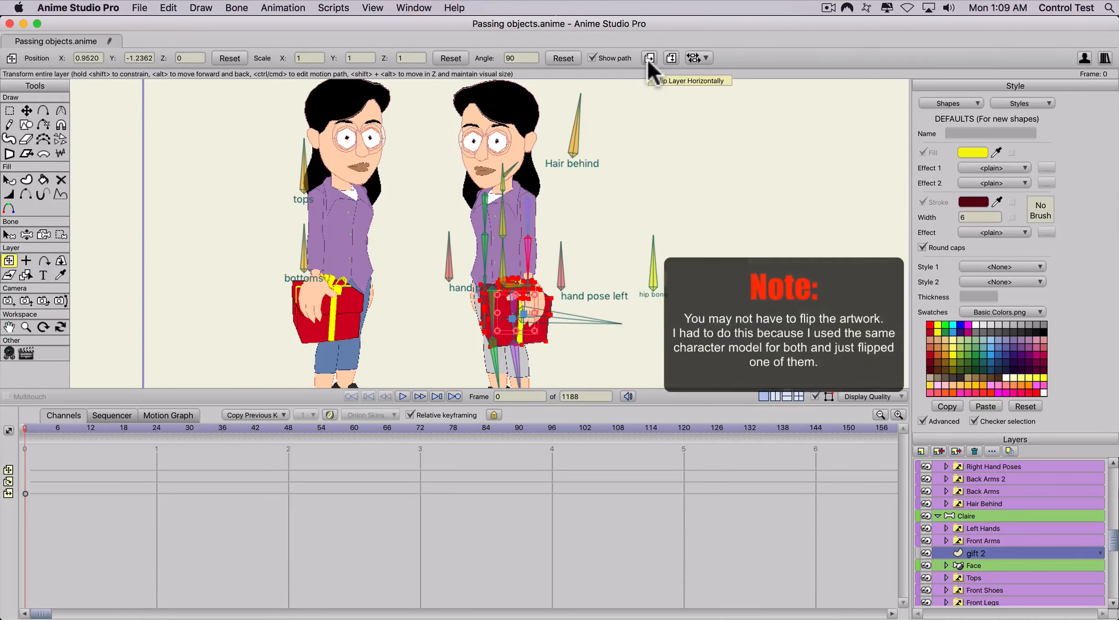
key(t)
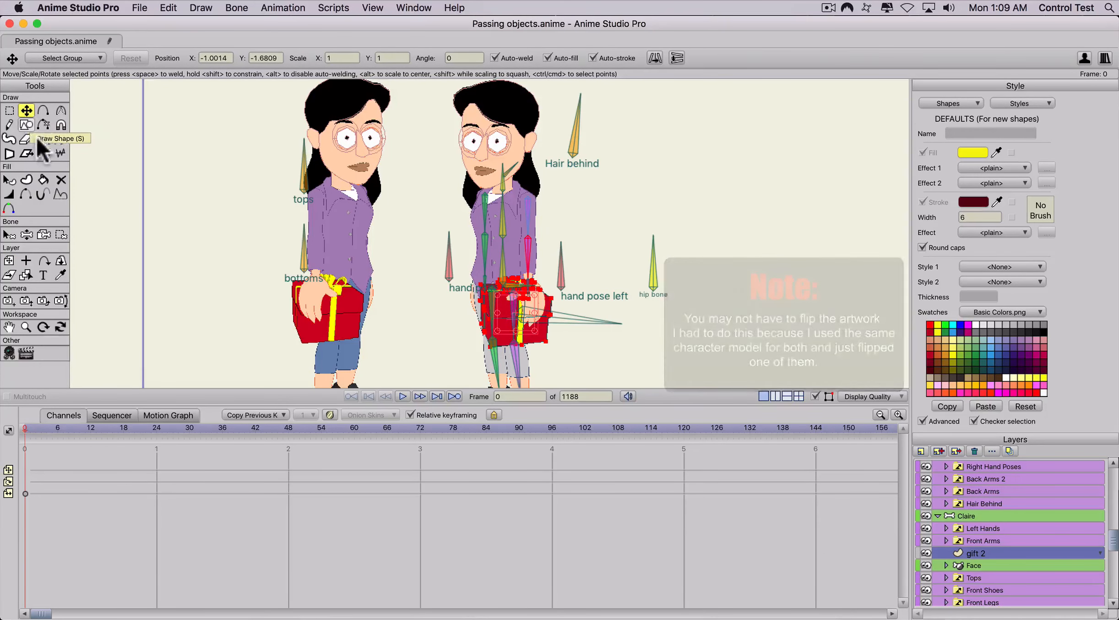
click(654, 58)
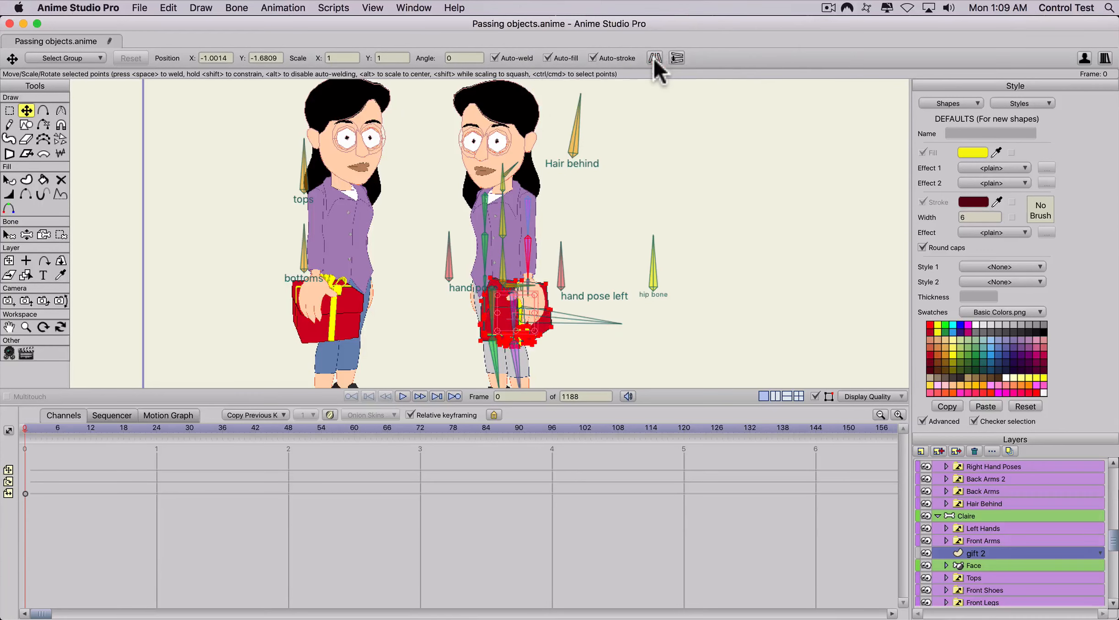
click(654, 58)
drag(493, 303, 502, 307)
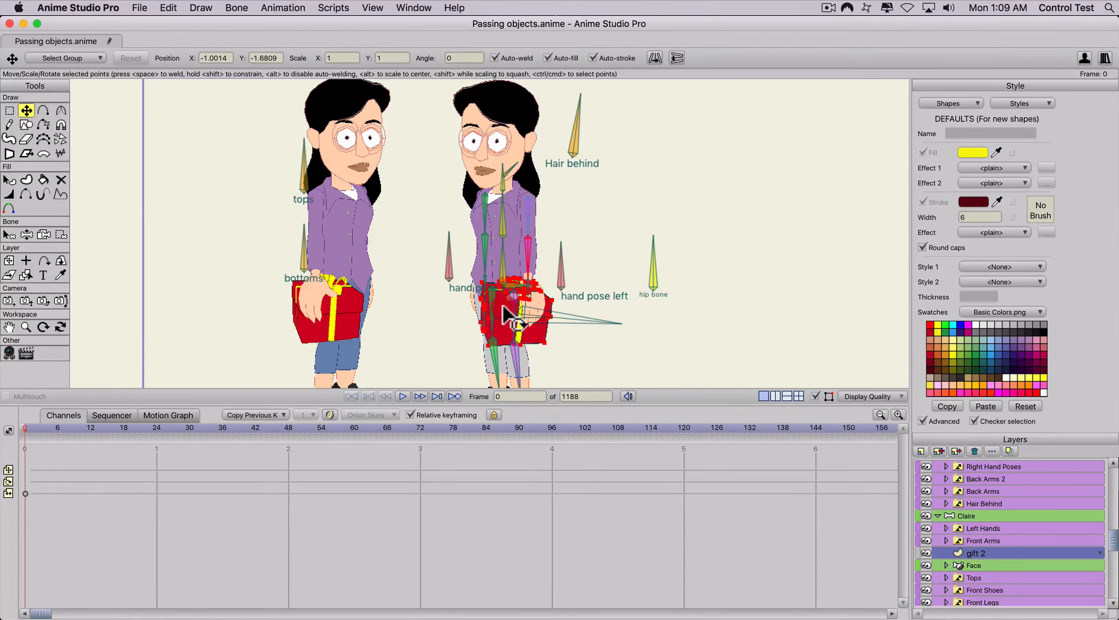
key(super+z)
mouse_move(506, 309)
mouse_down()
mouse_move(412, 309)
mouse_move(508, 315)
mouse_up()
key(shift+super+z)
key(super+z)
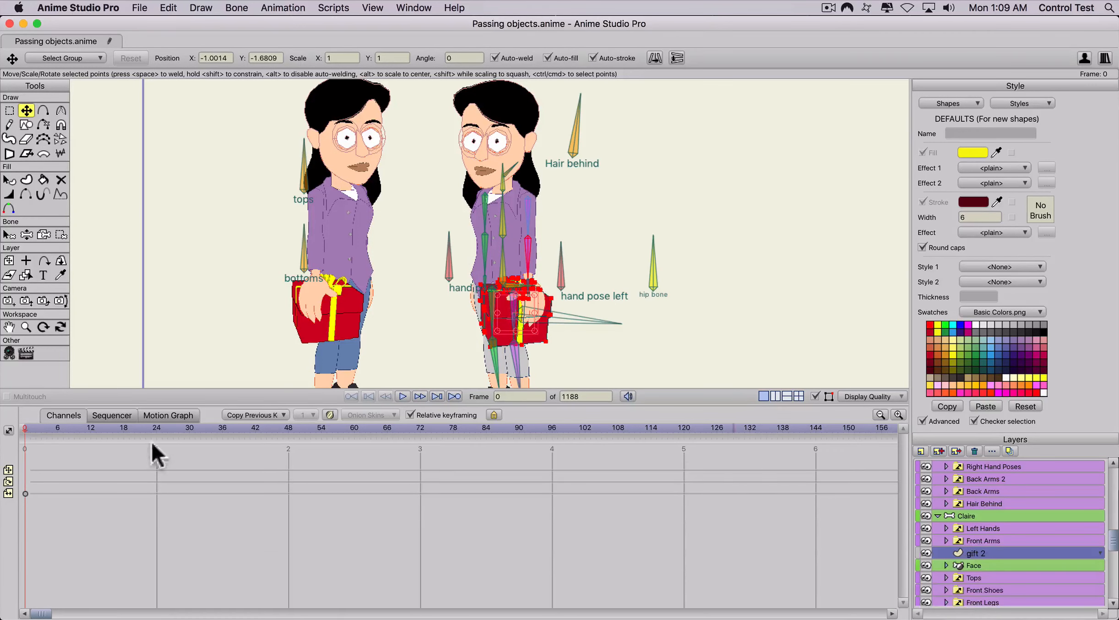
- At frame 1, flip the gift 2 points horizontally so the bow is on top, and deselect the points
click(28, 428)
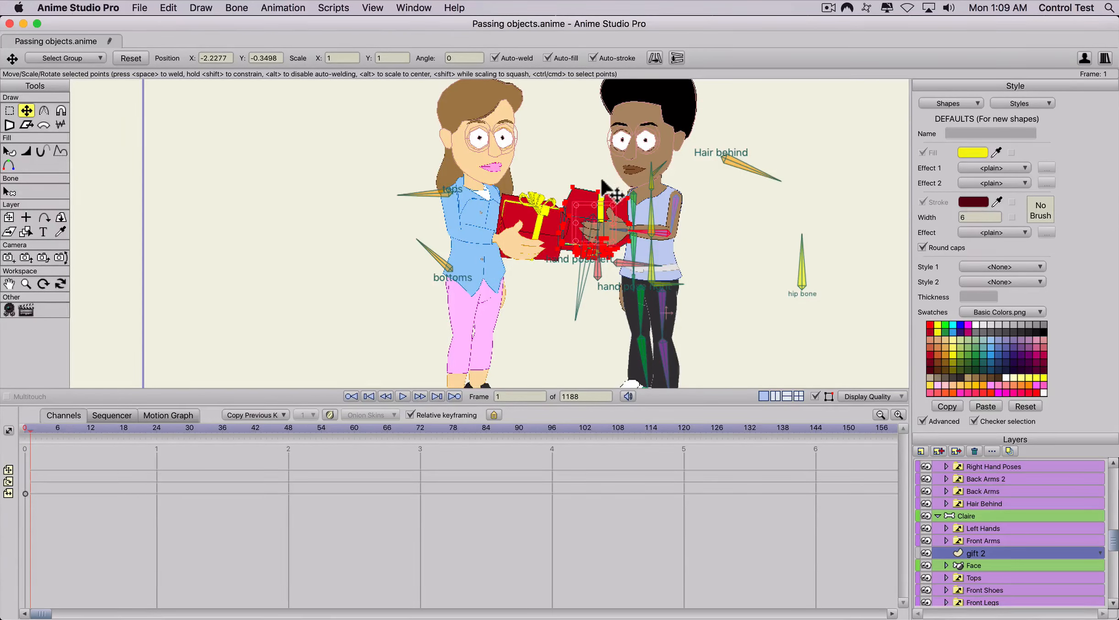
drag(582, 224, 634, 249)
click(655, 58)
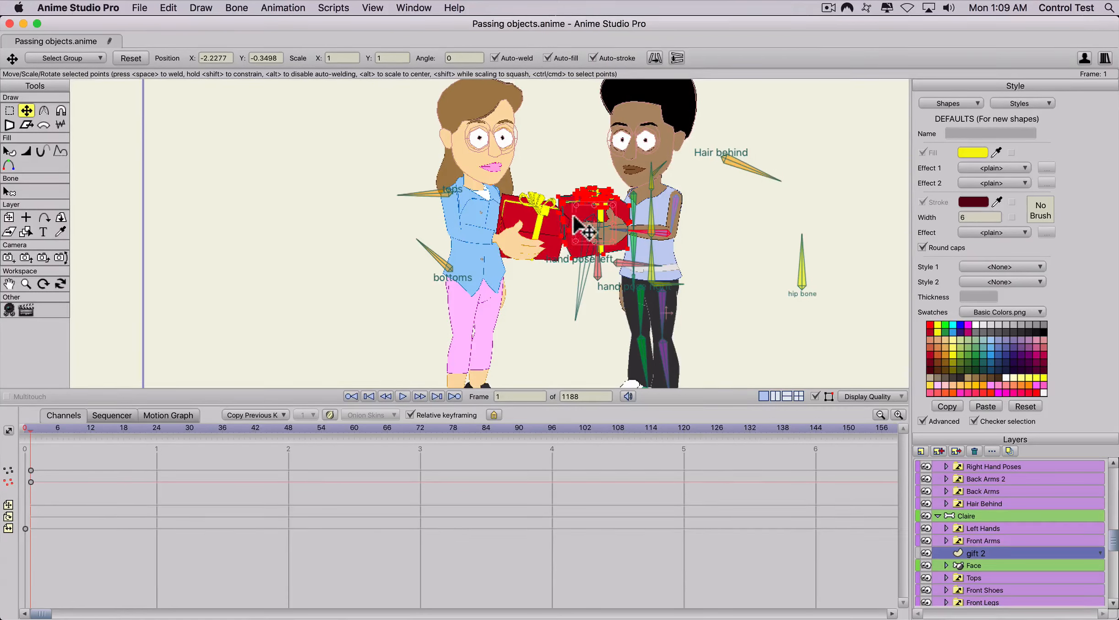
scroll(657, 211, up, 5)
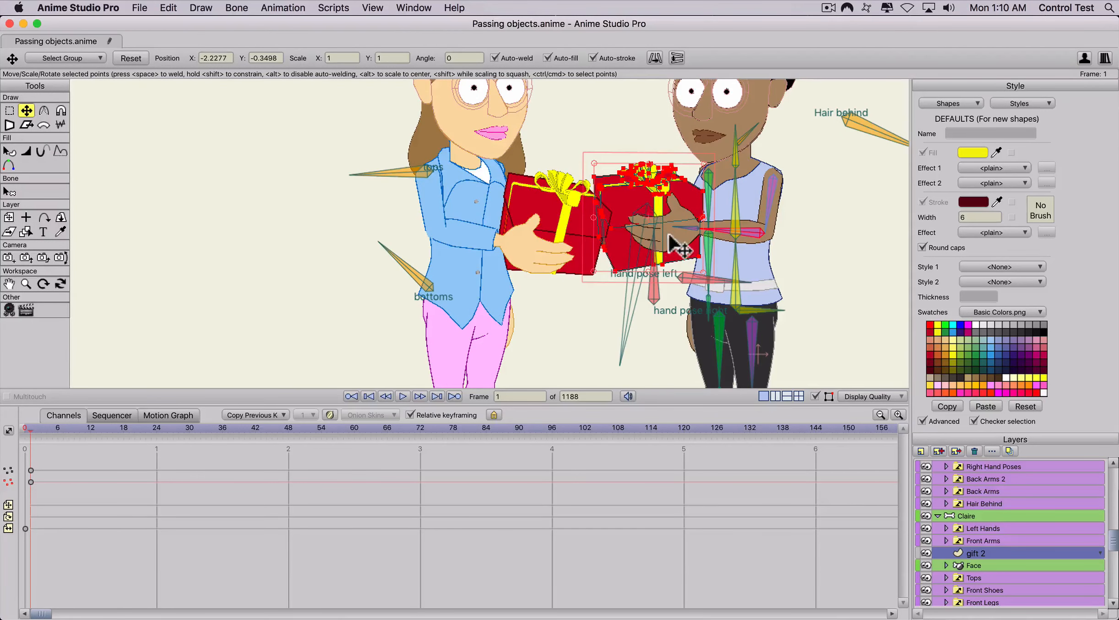
click(641, 339)
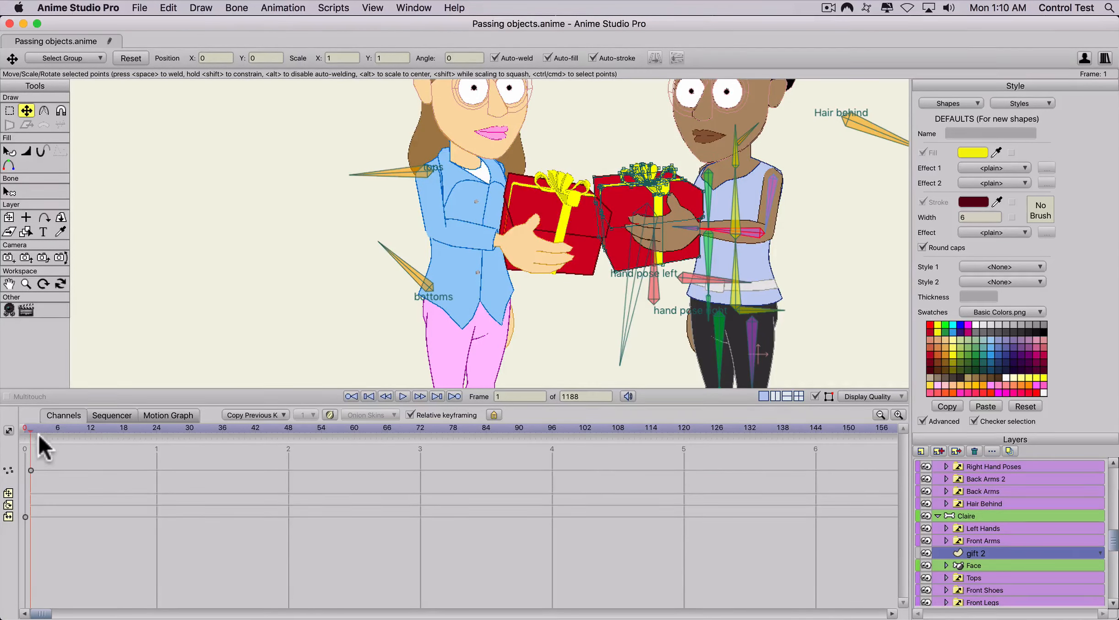
- In the second character's bone layer at frame 1, lower the front arm with the gift to the character's side using Manipulate Bones
click(979, 515)
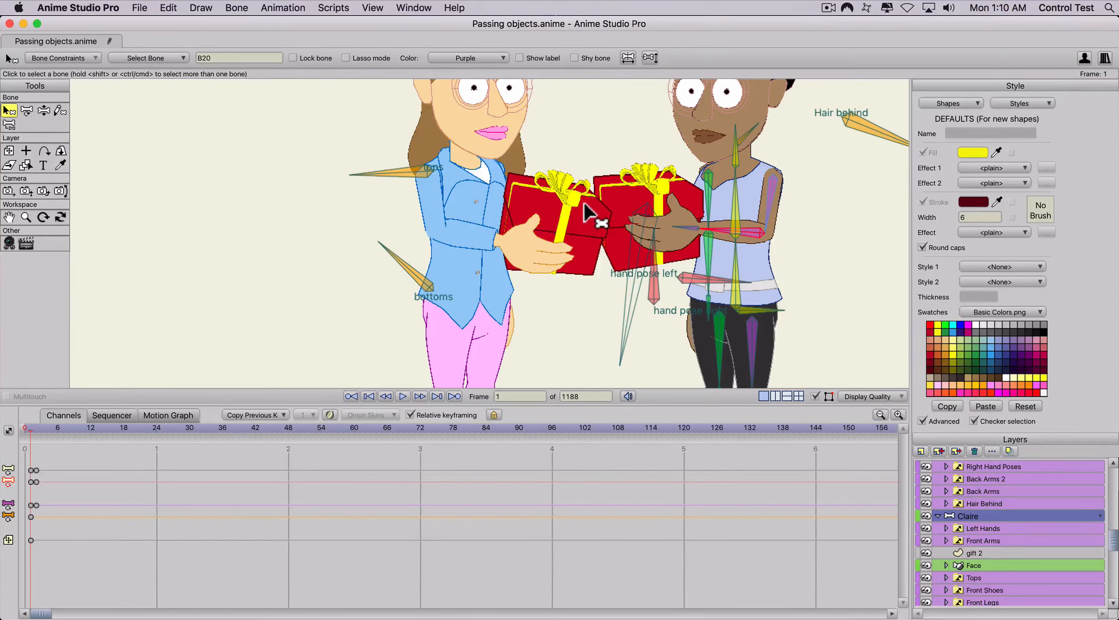
click(25, 427)
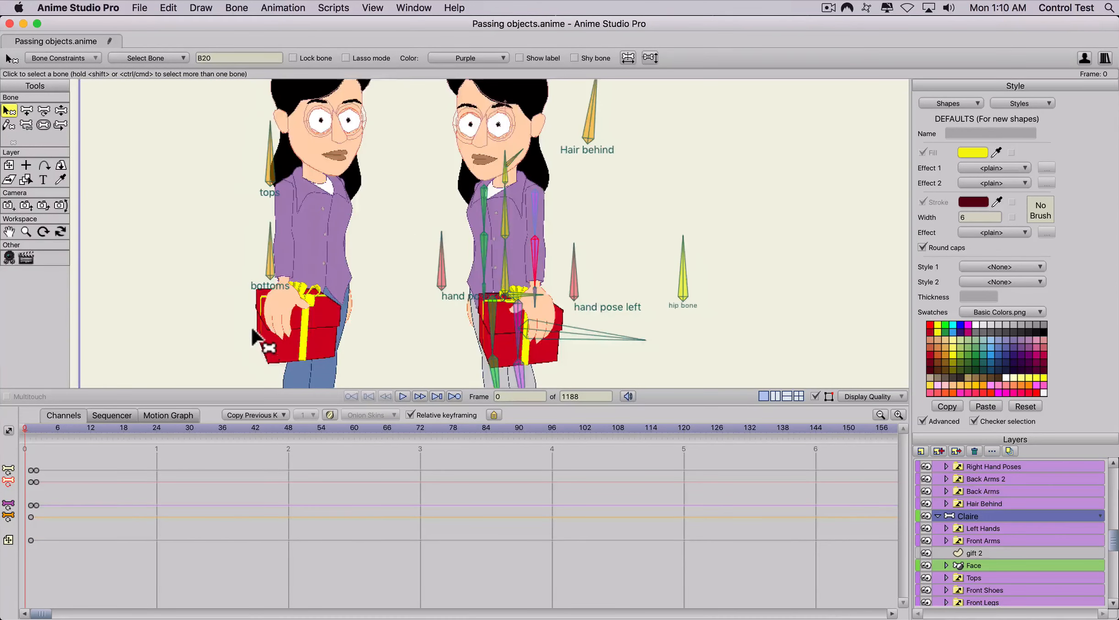
scroll(256, 334, down, 10)
scroll(370, 307, up, 5)
click(30, 428)
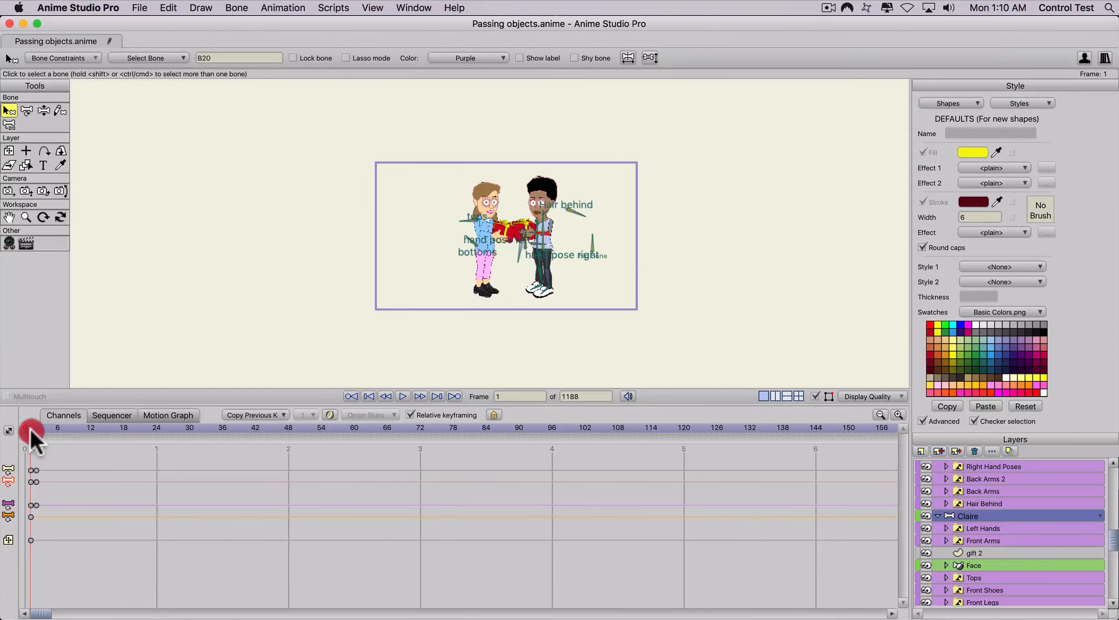
scroll(522, 305, up, 10)
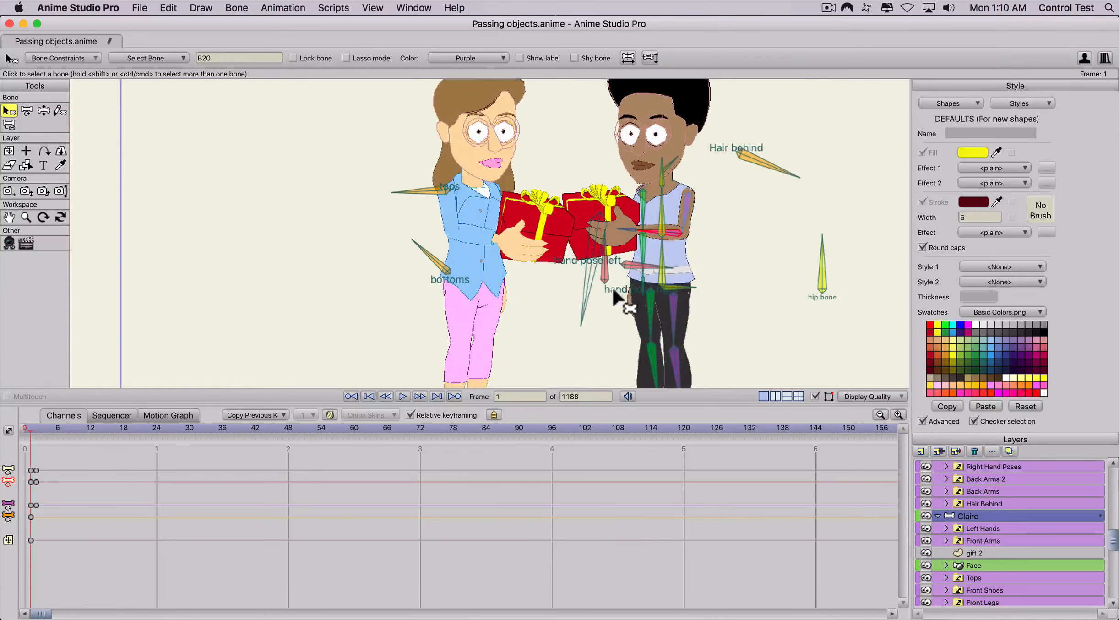
key(z)
drag(617, 296, 696, 316)
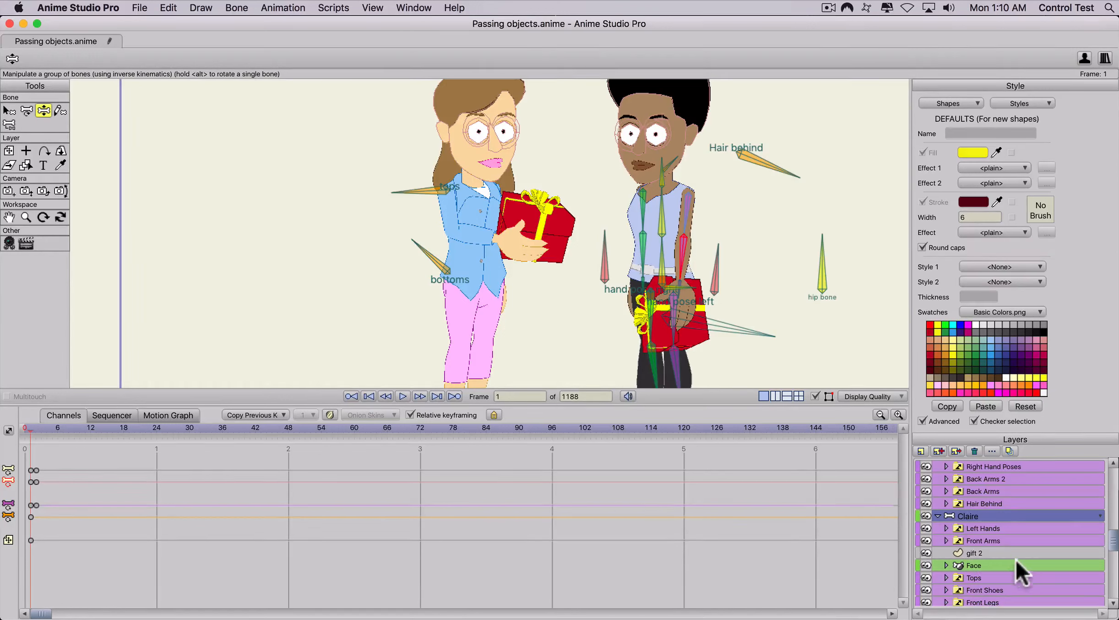
- Make the gift 2 layer invisible at frame 1 in its layer settings, and check the early frames
double_click(1000, 549)
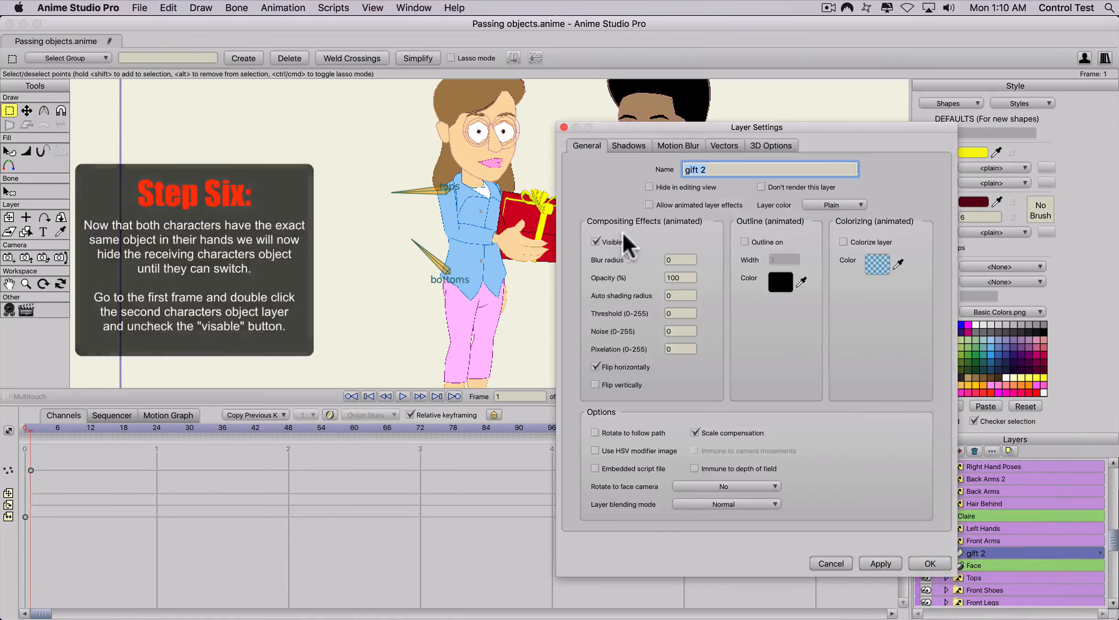
click(595, 242)
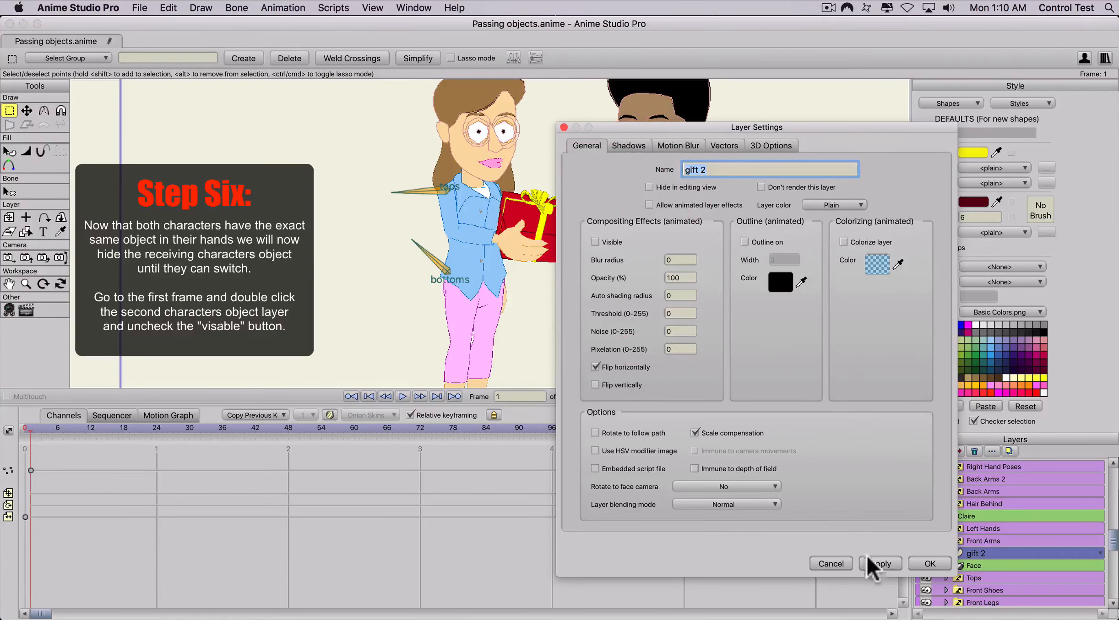
click(926, 563)
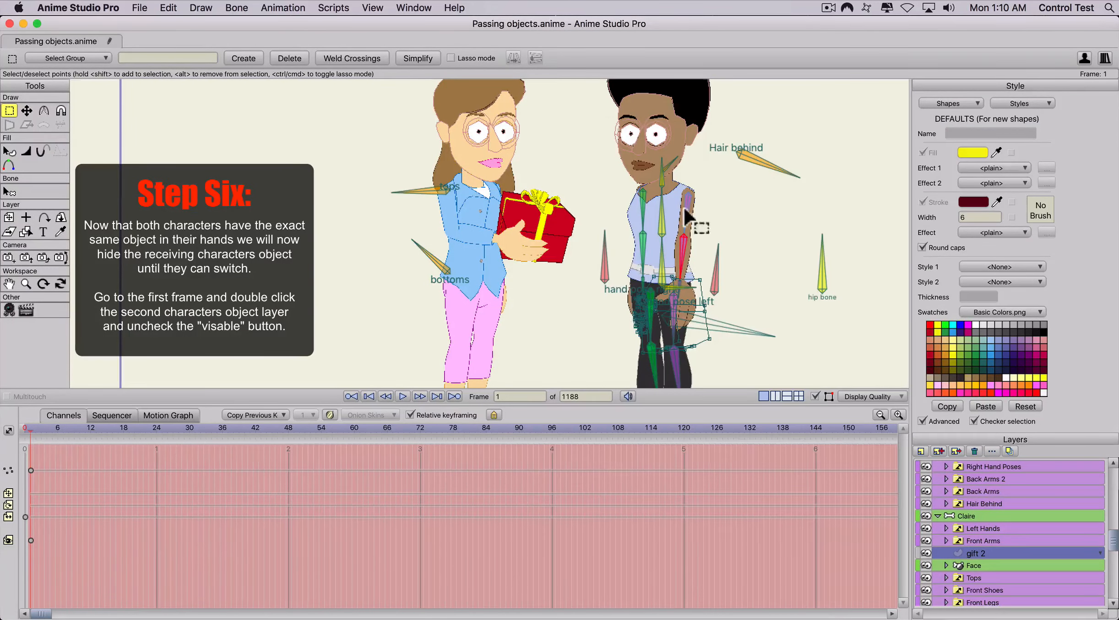
click(14, 429)
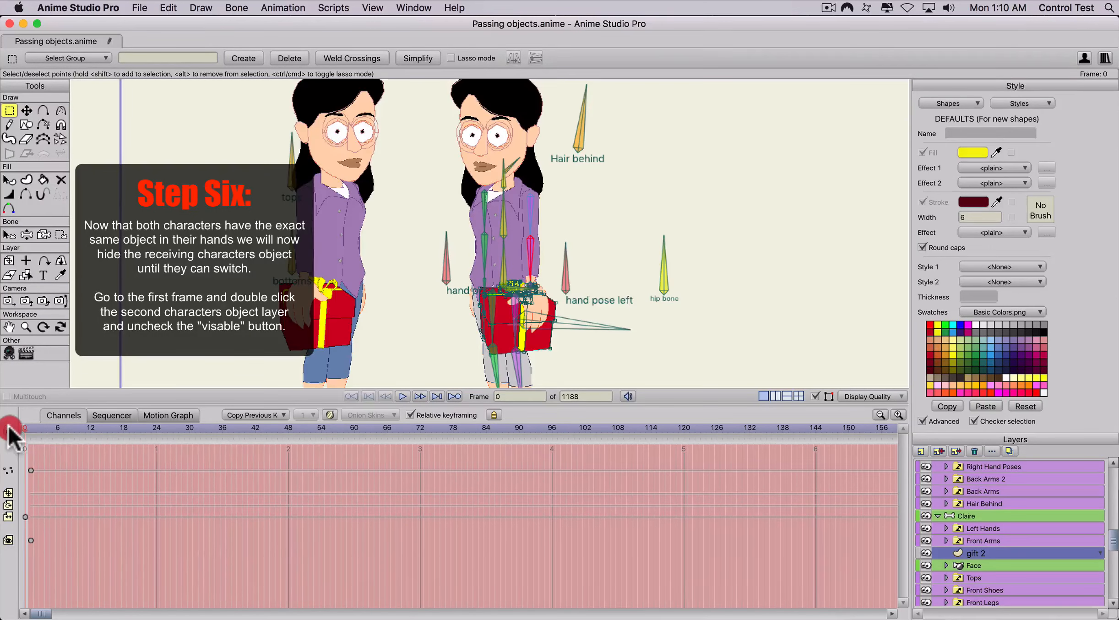
click(58, 433)
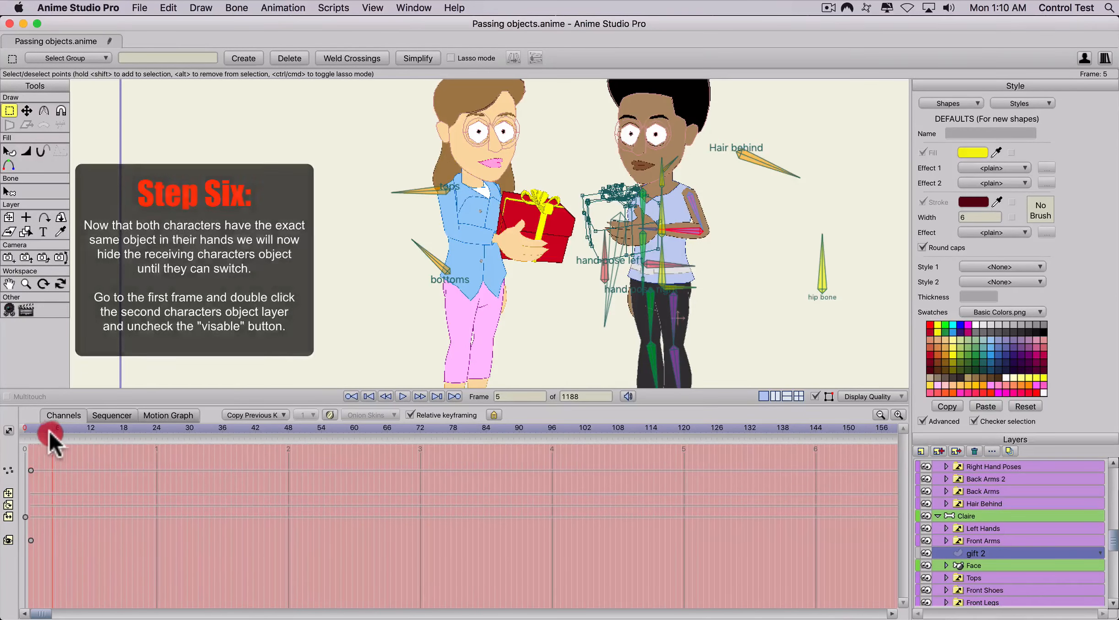
click(28, 429)
click(34, 435)
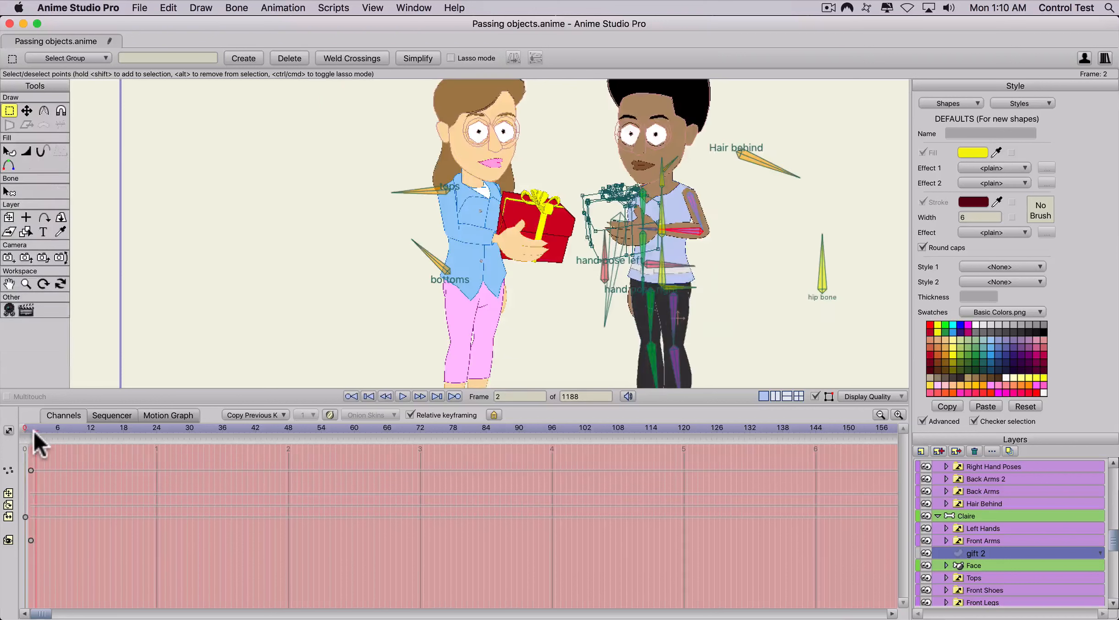
- At frame 2, lower the second character's front arm to her side with Manipulate Bones
click(965, 515)
key(z)
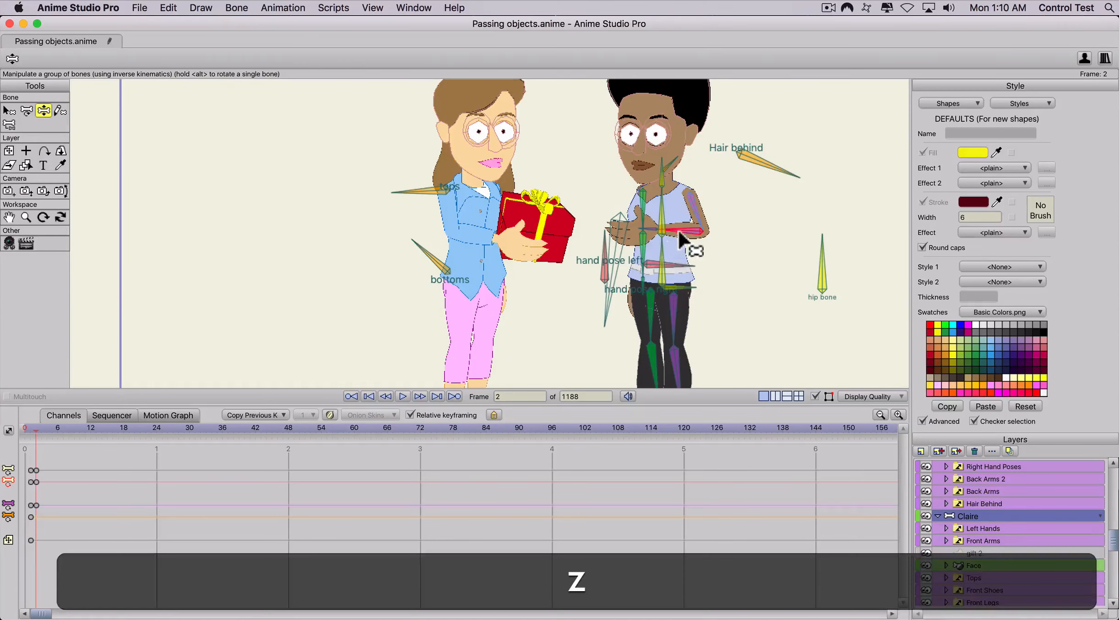
drag(687, 243, 699, 366)
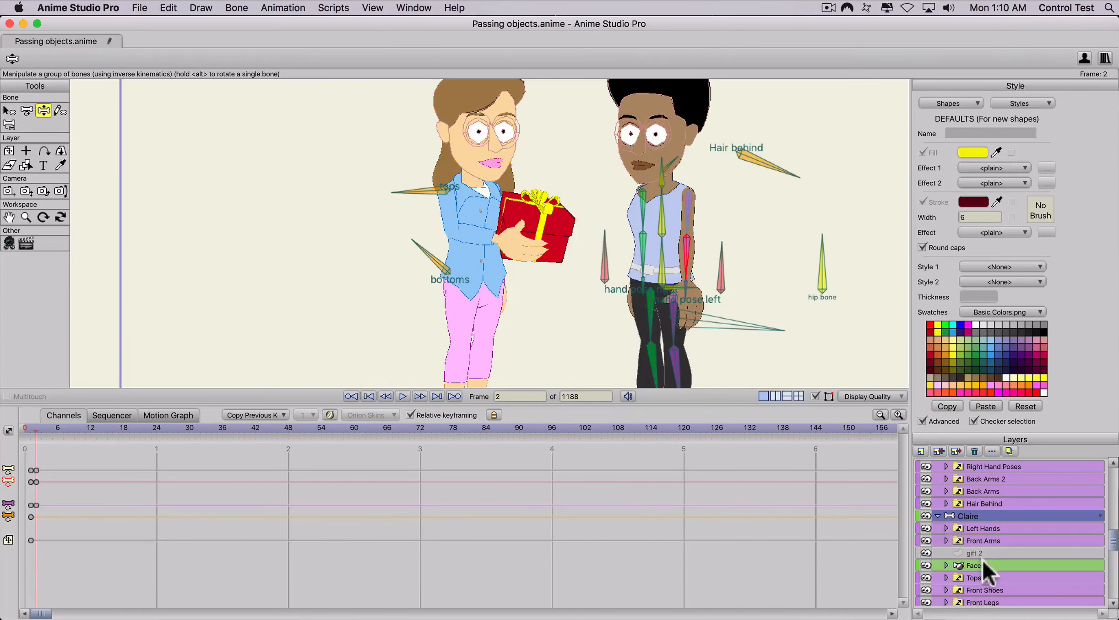
- In the second character's Face layer at frame 2, shift the Eye position bone slightly with Transform Bone
click(982, 560)
key(space)
drag(680, 220, 693, 270)
key(z)
key(t)
click(701, 185)
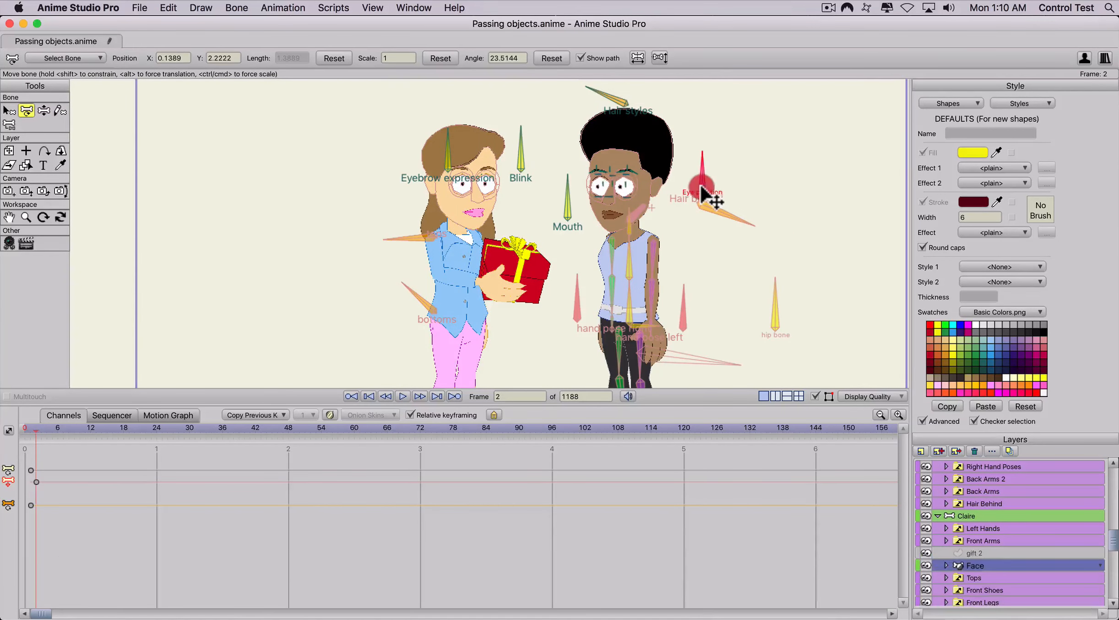
drag(702, 186, 699, 185)
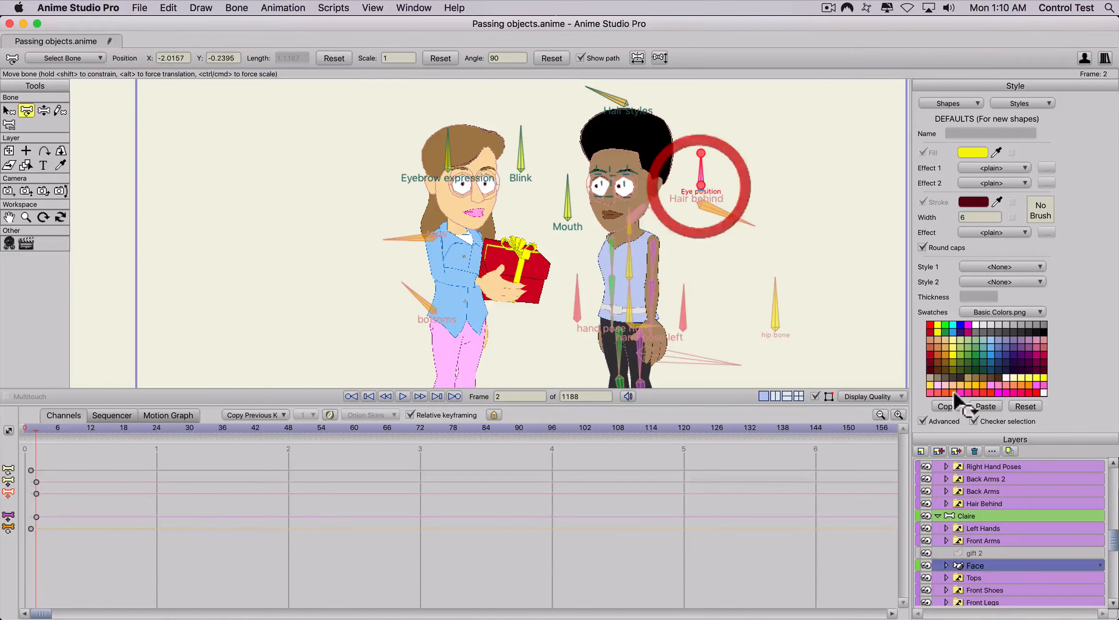
- In the first character's Face layer at frame 2, move the Eye position bone toward the other character and rotate the Mouth bone to a smile
click(937, 516)
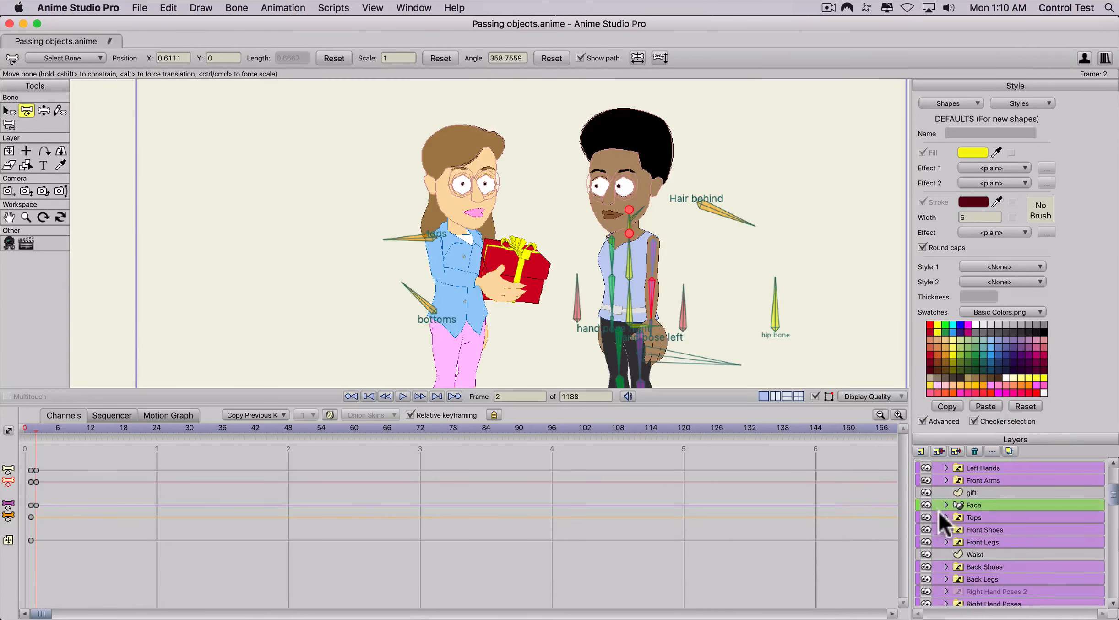
click(937, 510)
click(967, 515)
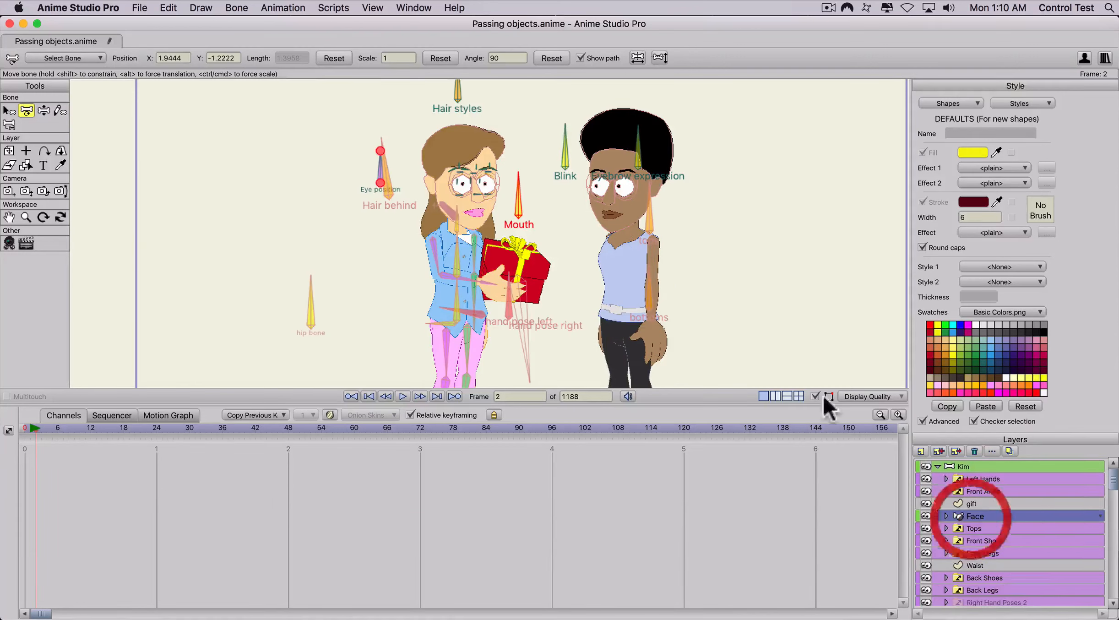
click(387, 184)
drag(386, 188, 387, 181)
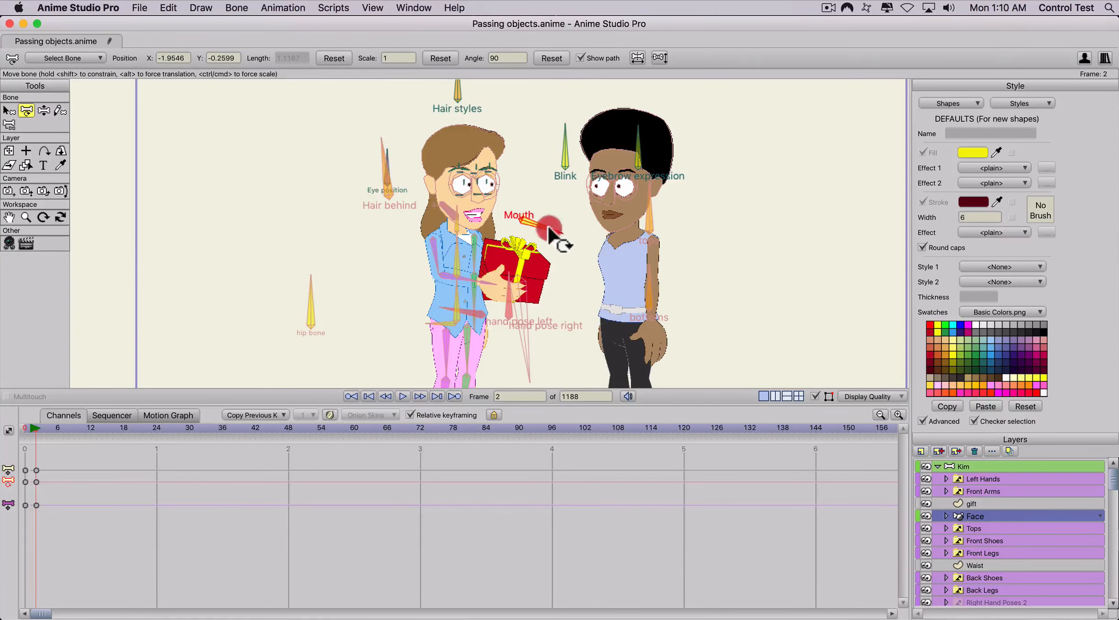
drag(549, 231, 563, 234)
- Try lowering the first character's gift-holding arm at frame 4, and delete the resulting keyframes
drag(30, 428, 48, 429)
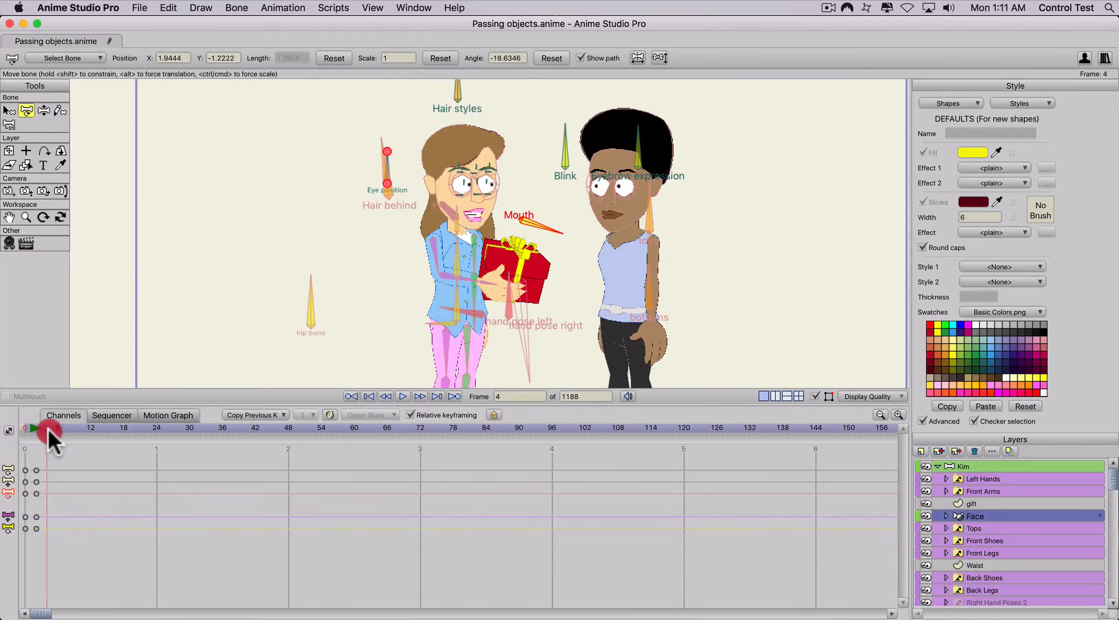
scroll(517, 211, down, 2)
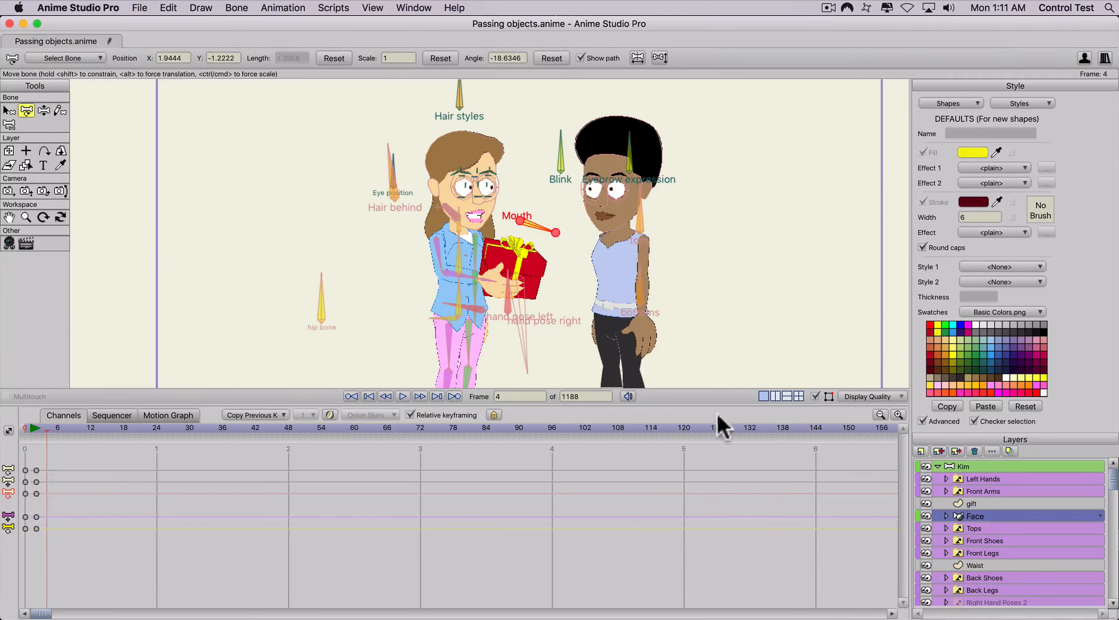
click(957, 466)
key(z)
drag(455, 272, 477, 158)
key(super+z)
drag(470, 278, 431, 332)
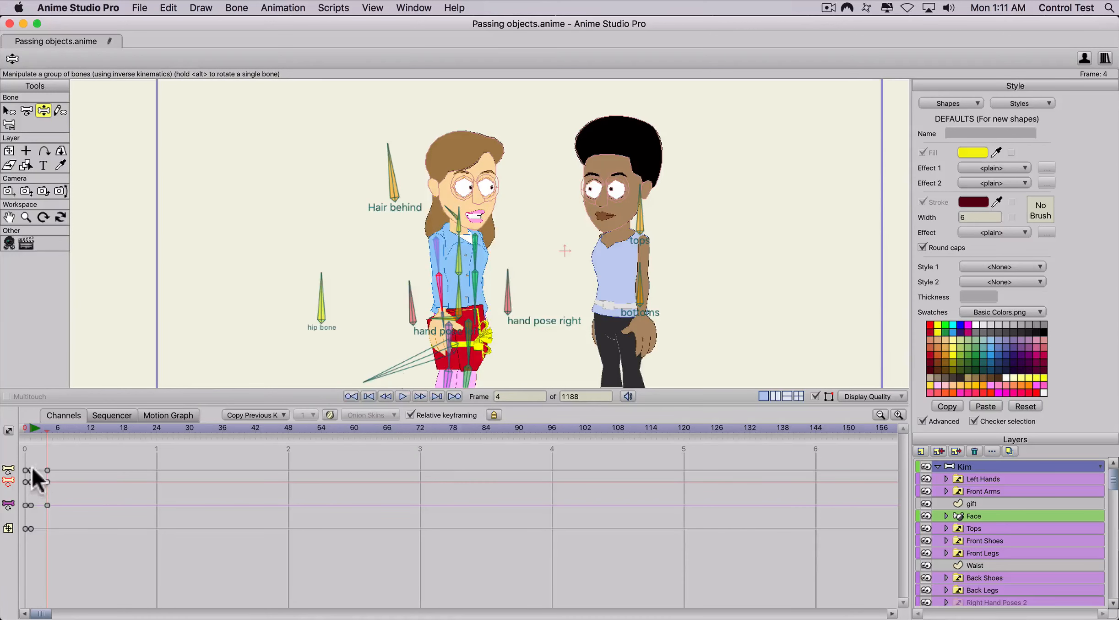
key(BackSpace)
- Select all of the first character's bones at frame 12 and freeze their pose with keyframes
drag(44, 432, 90, 426)
key(super+a)
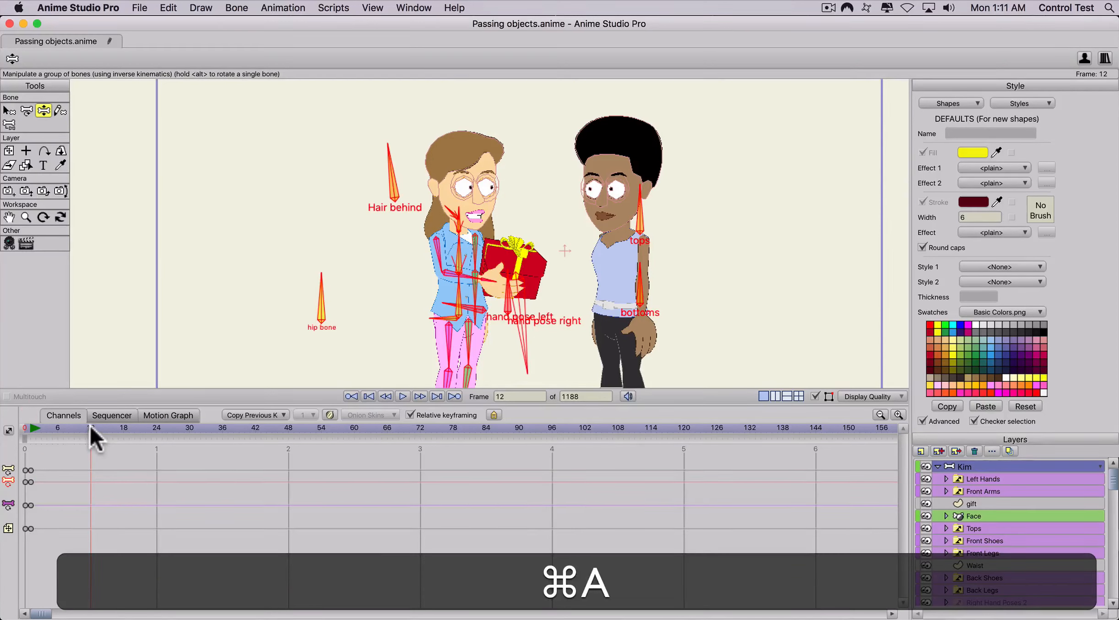
key(super+f)
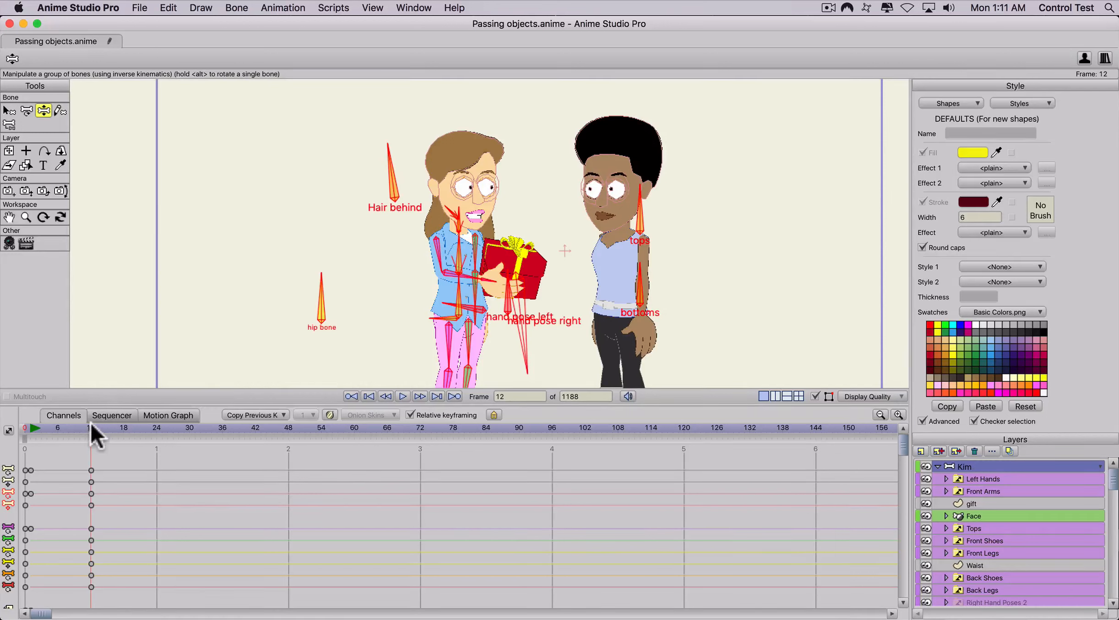
- At frame 24, extend the first character's arm with the gift toward the second character, and check the motion
drag(87, 428, 156, 429)
key(z)
drag(444, 276, 480, 260)
drag(68, 429, 118, 414)
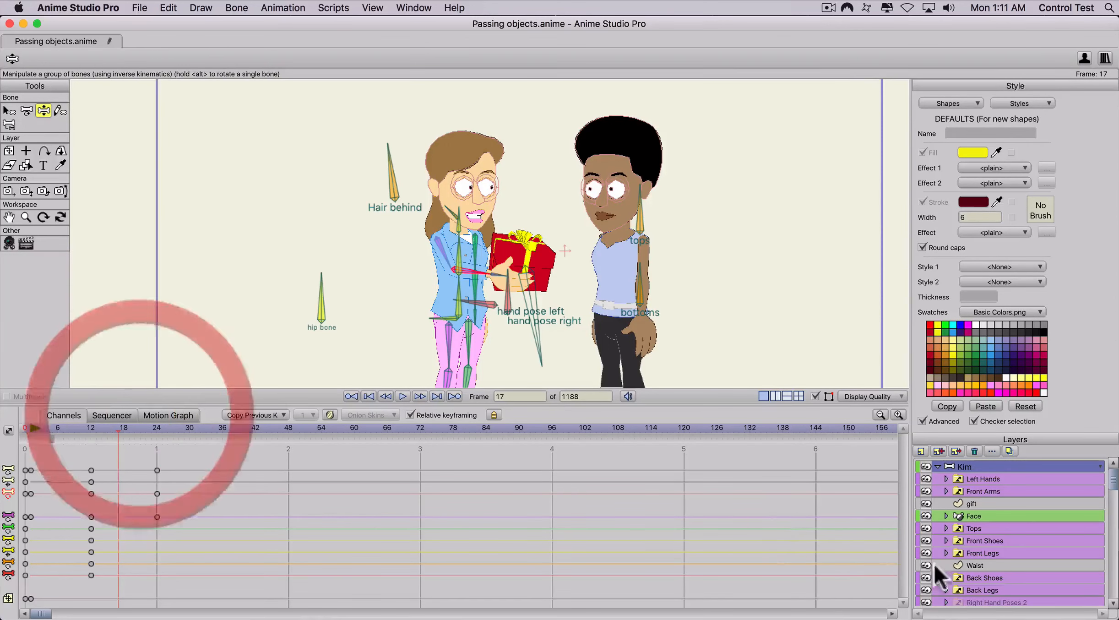
- Collapse the first character's layer group and select the second character's bone layer for bone manipulation
click(938, 466)
click(962, 477)
key(z)
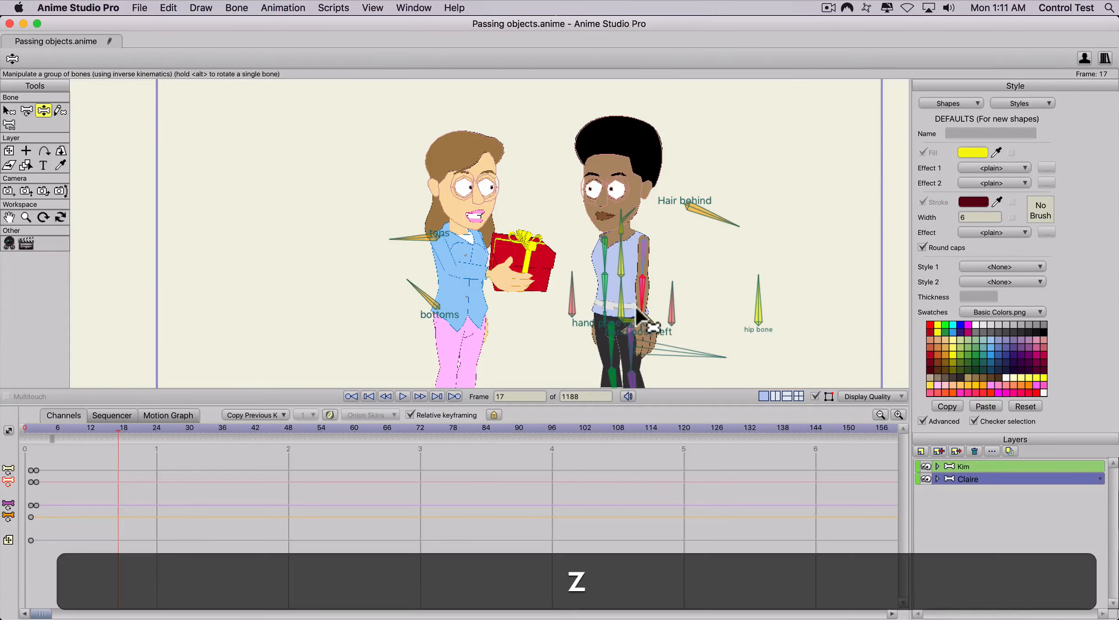
- Try leaning the second character's torso back at frame 25, and undo the pose
drag(142, 429, 156, 433)
key(z)
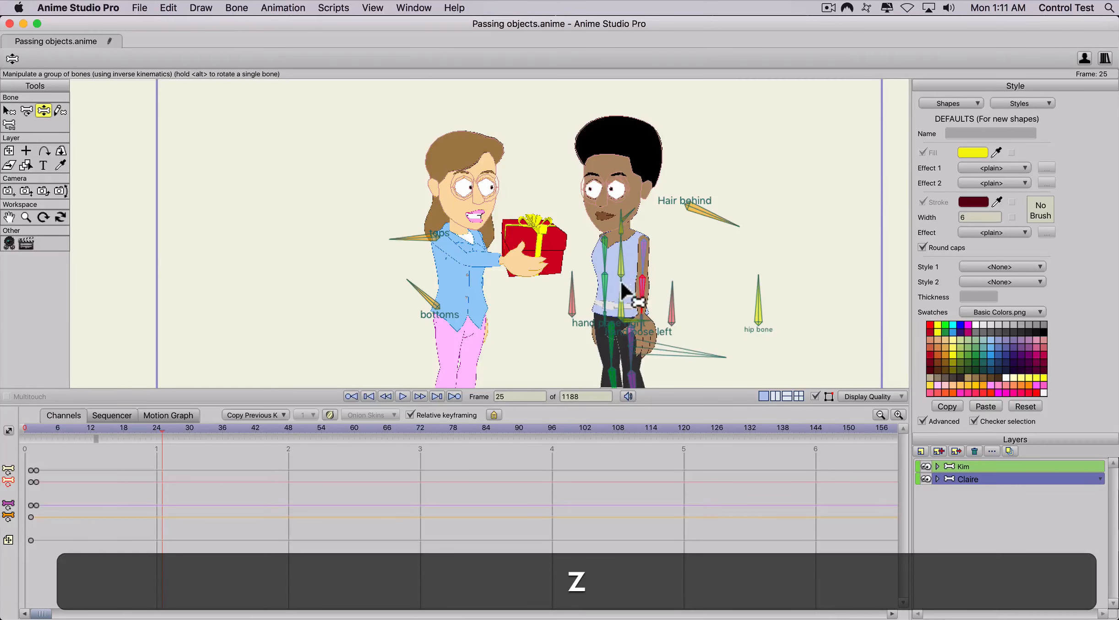
drag(620, 279, 640, 290)
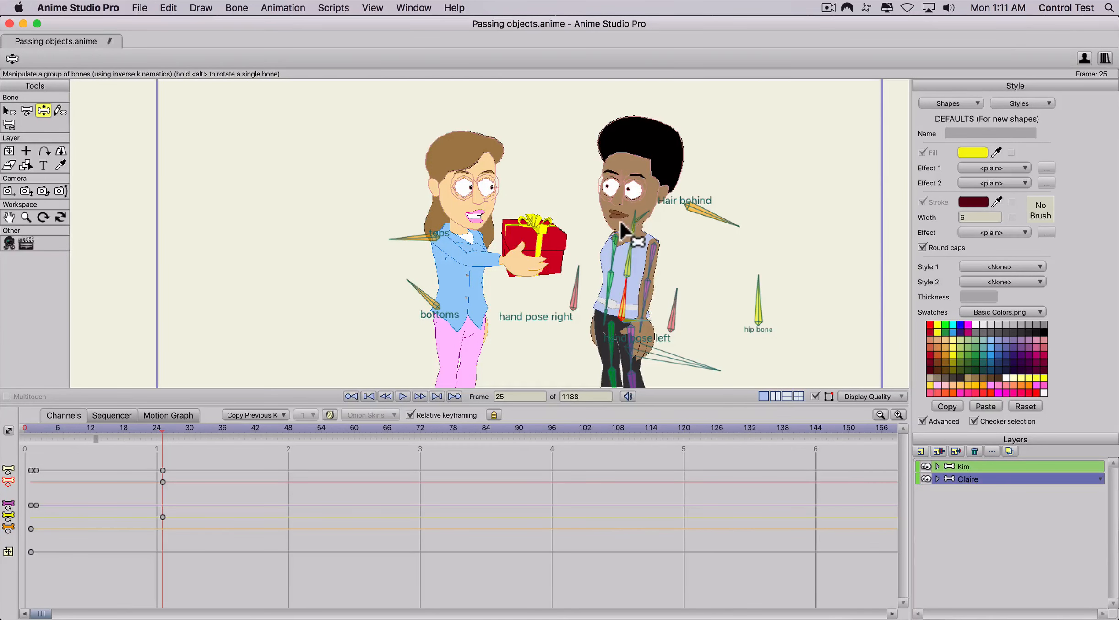
mouse_move(141, 427)
mouse_down()
mouse_move(79, 426)
mouse_move(159, 427)
mouse_up()
key(super+z)
key(super+z)
- Freeze the pose of all the second character's bones at frame 14, and lean her torso back at frame 25
key(super+a)
key(super+f)
key(z)
drag(622, 278, 630, 278)
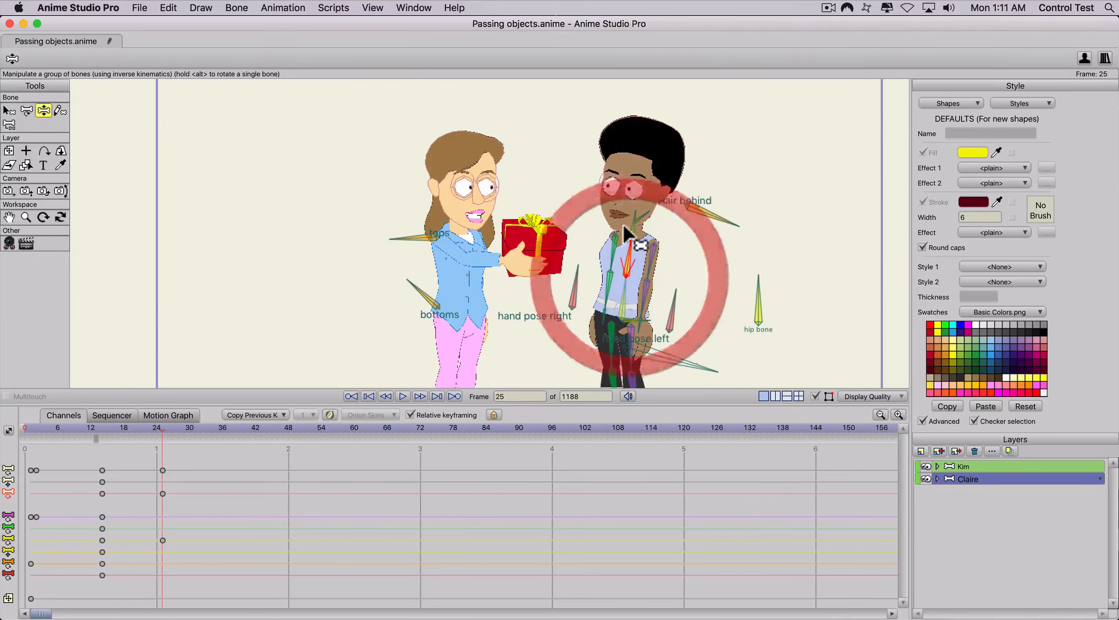
- In the second character's Face layer, freeze the pose of all face bones at frame 17
click(937, 478)
click(970, 528)
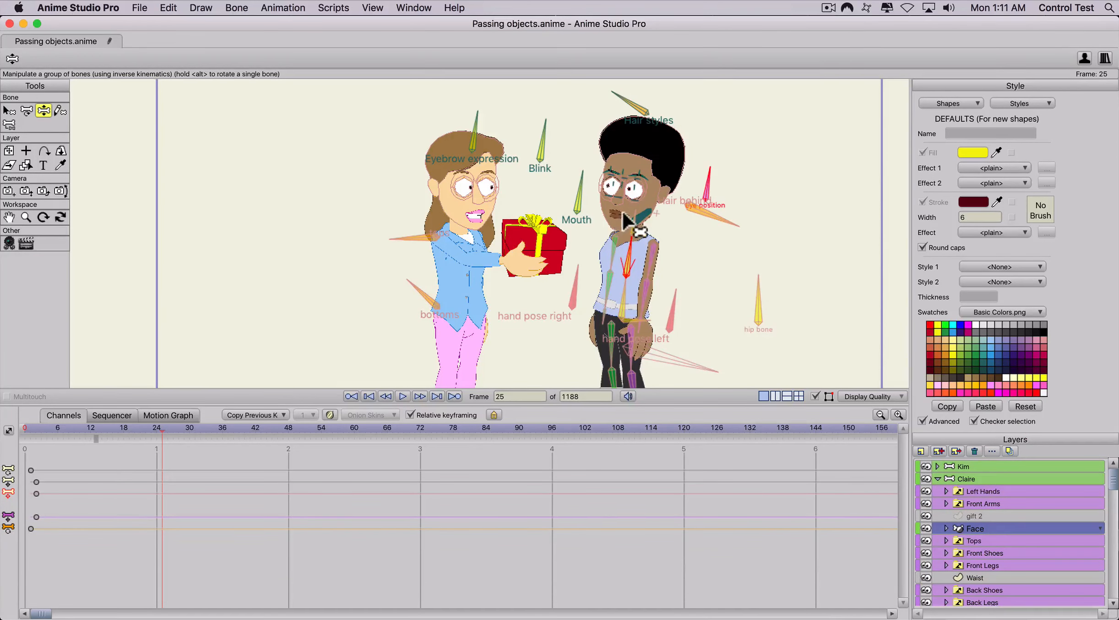
click(119, 427)
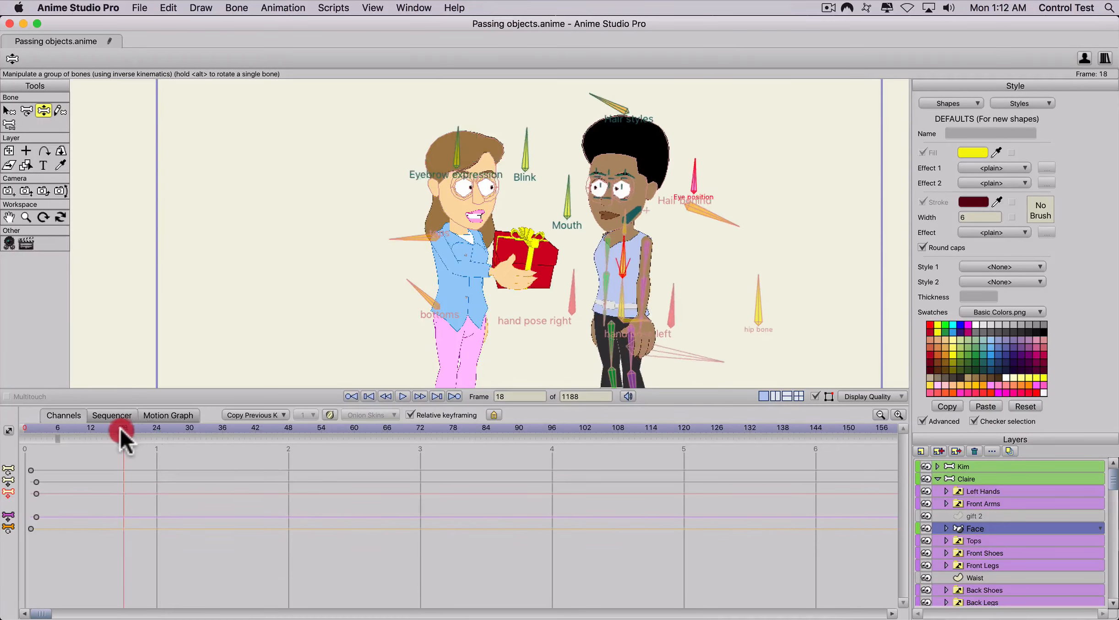
key(super+a)
key(super+f)
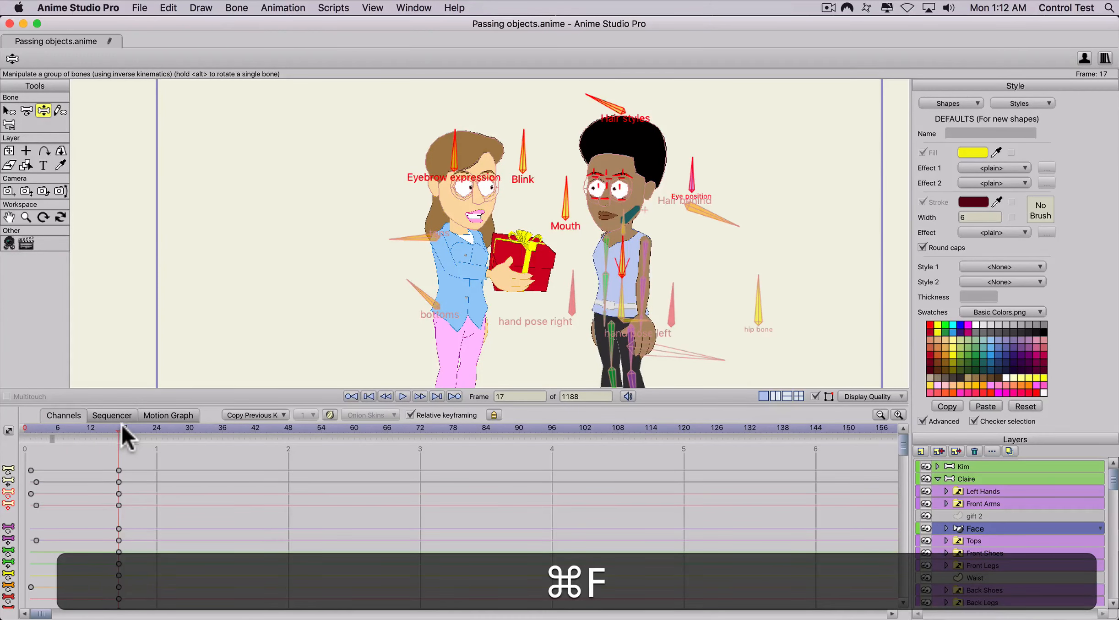
- At frame 28, adjust the second character's Eye position bone and rotate the Eyebrow expression bone downward
drag(133, 428, 178, 427)
key(z)
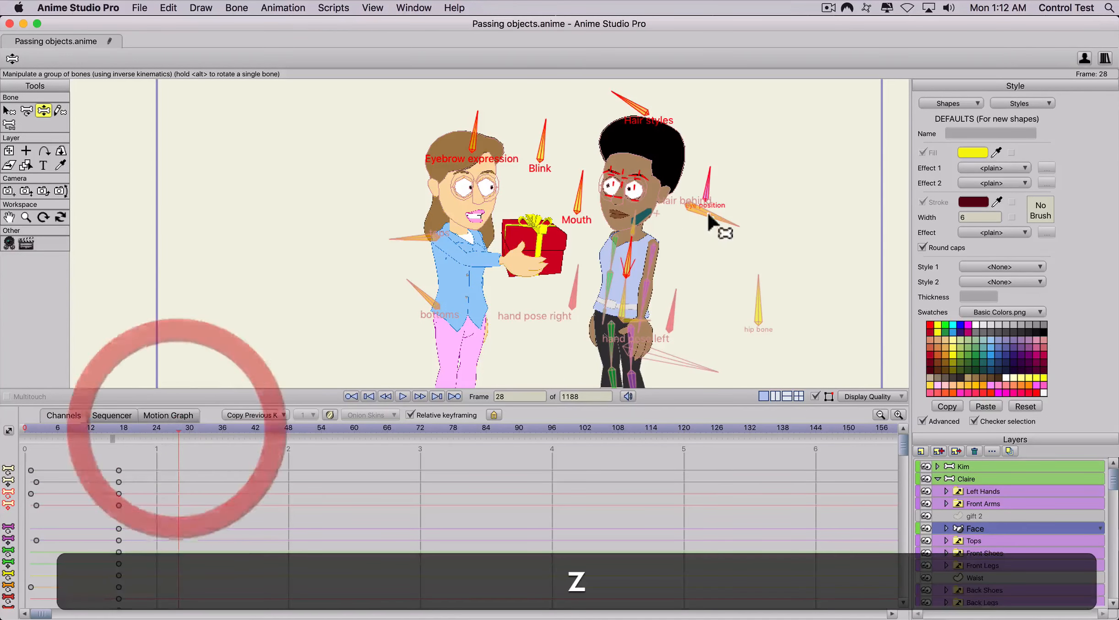
drag(705, 196, 708, 212)
drag(476, 138, 579, 222)
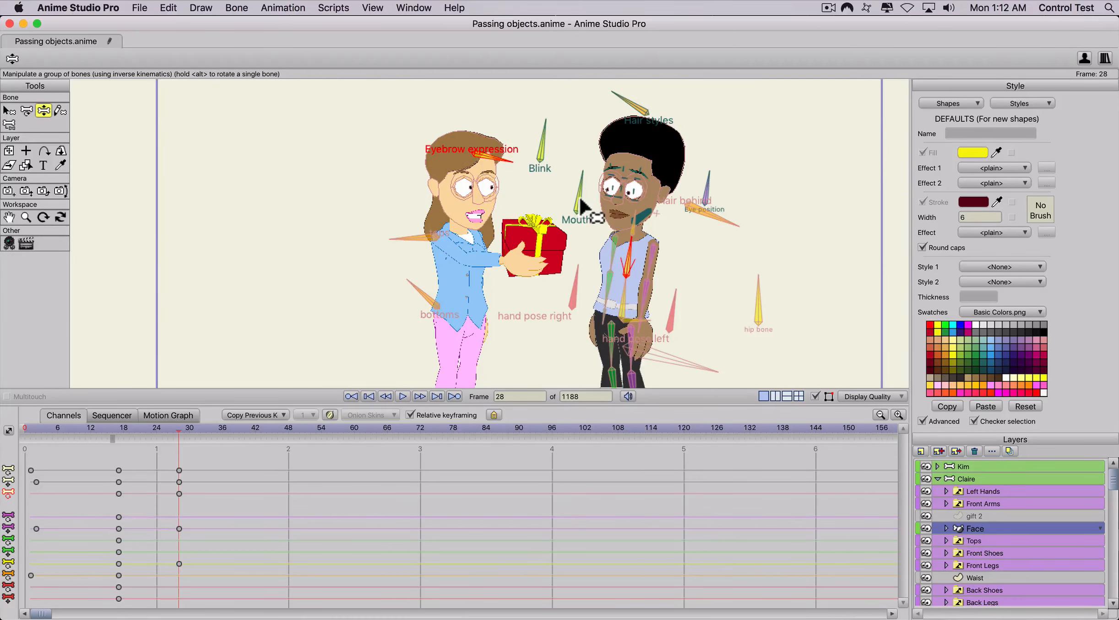
- Keyframe the second character's Mouth bone at frame 20 and set that keyframe to Step interpolation
click(578, 205)
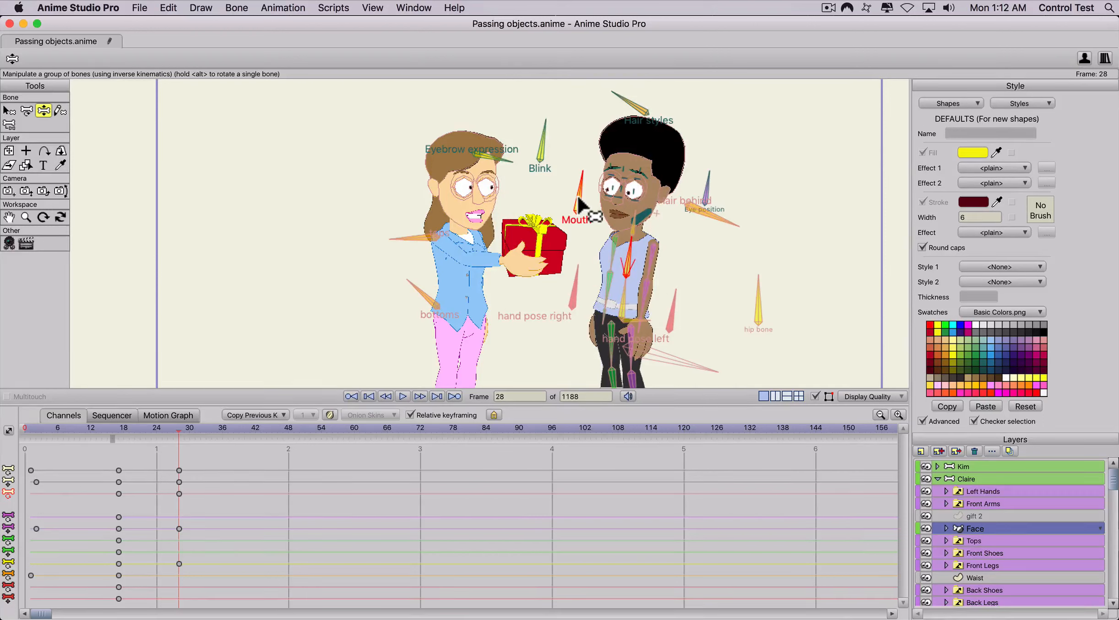
mouse_move(127, 428)
mouse_down()
mouse_move(117, 429)
mouse_move(134, 429)
mouse_up()
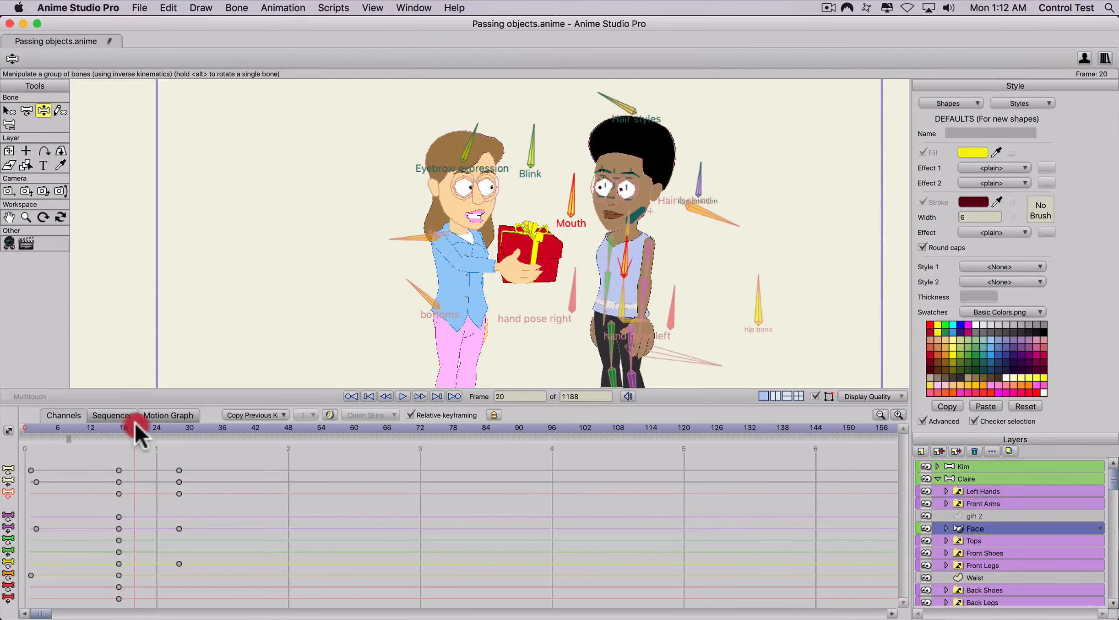
click(579, 208)
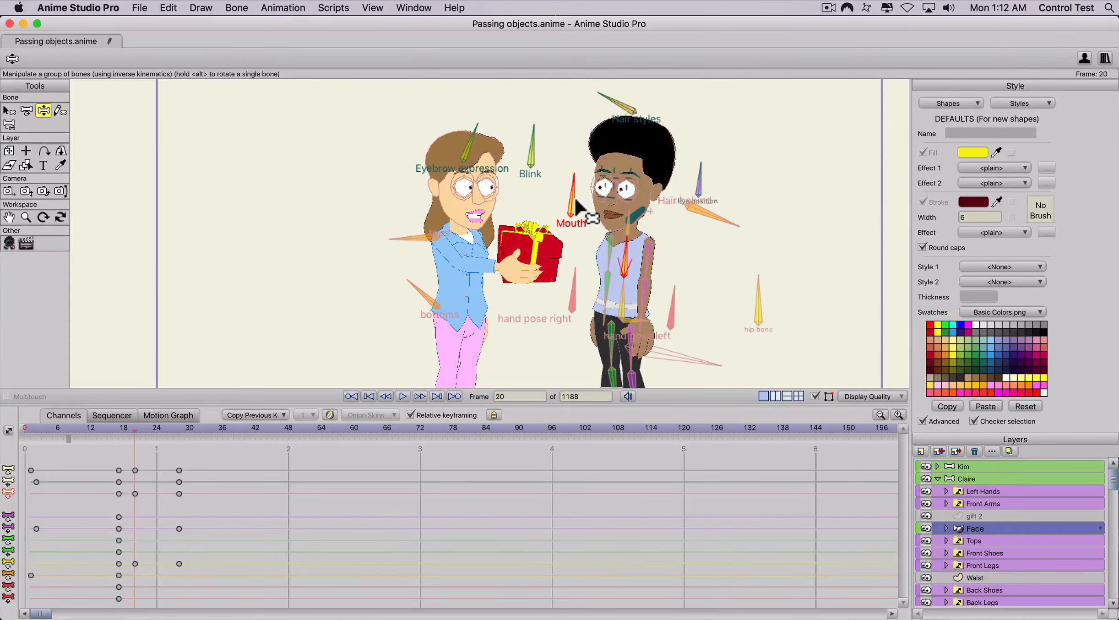
right_click(133, 494)
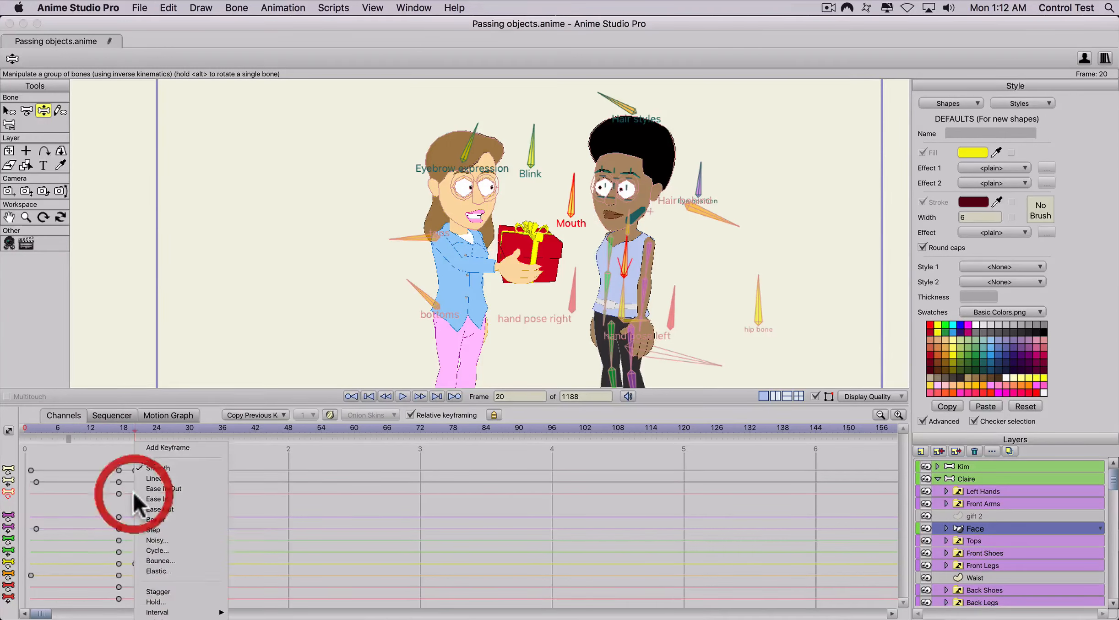
click(156, 528)
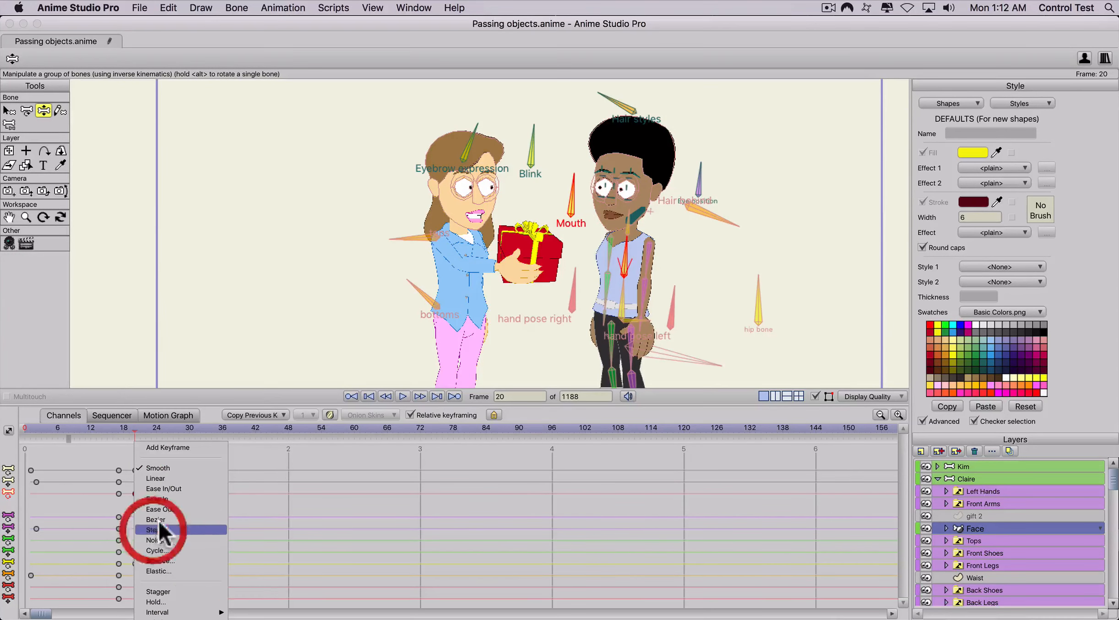
- At frame 24, rotate the second character's Mouth bone to open her mouth
key(Right)
key(Right)
key(Right)
key(Right)
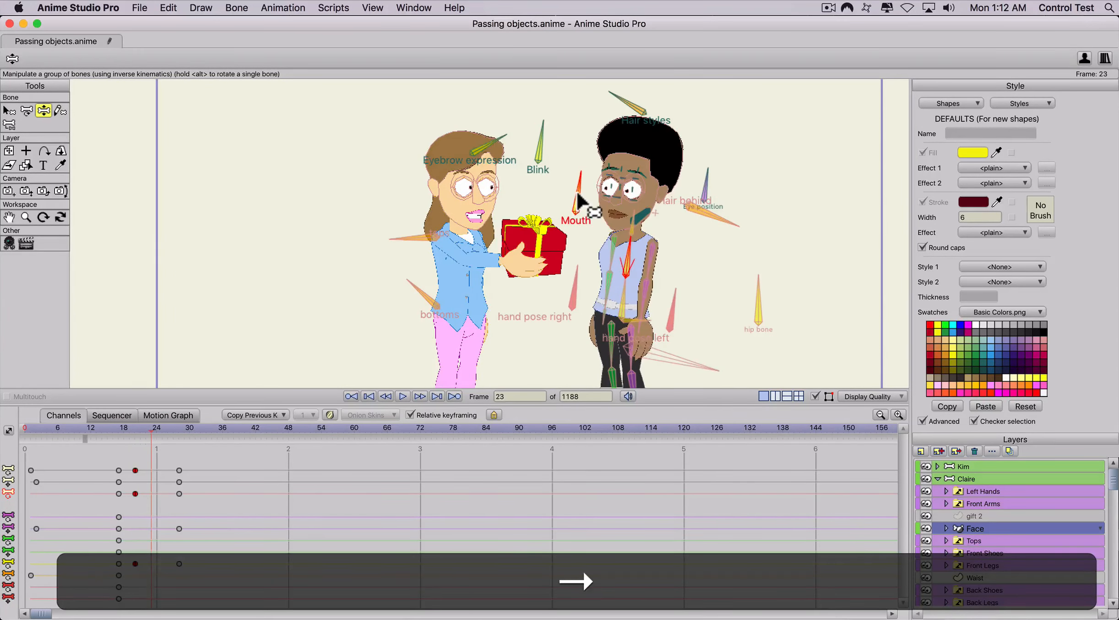
click(574, 183)
drag(575, 188, 554, 204)
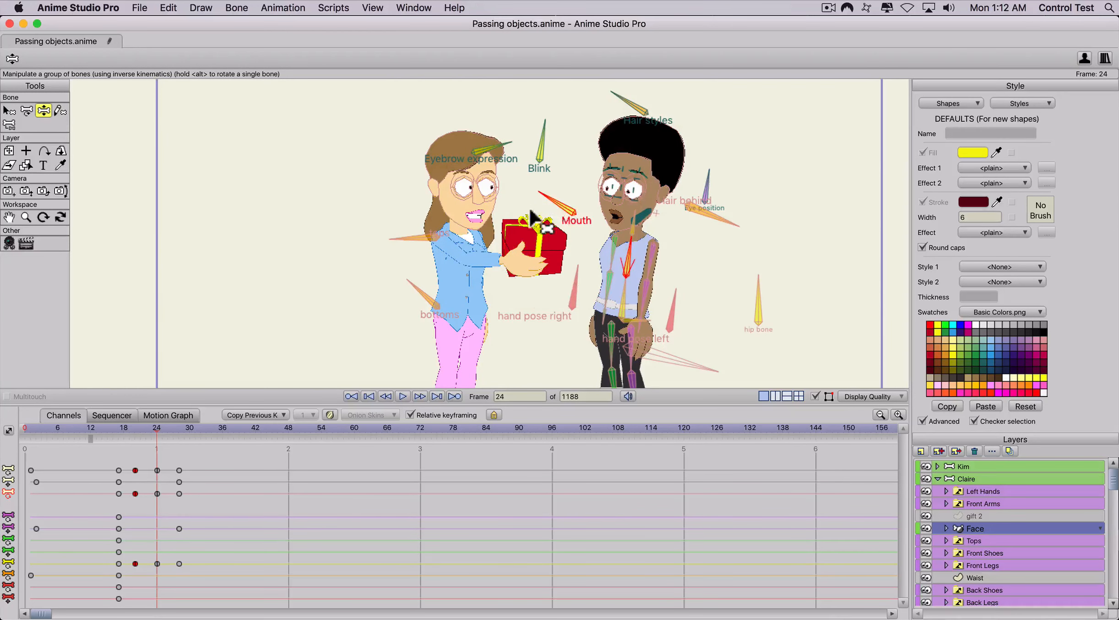
- Delete the second character's Mouth bone keyframe at frame 28 in the Face layer and scrub through the result
drag(63, 429, 180, 435)
click(180, 492)
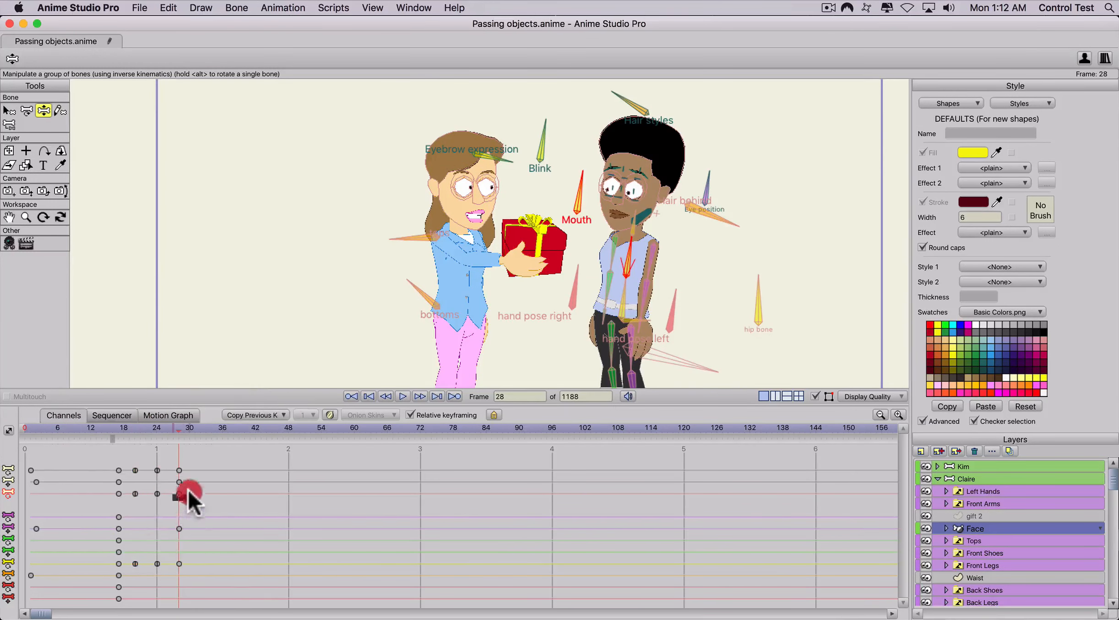
key(BackSpace)
drag(90, 429, 177, 454)
click(177, 453)
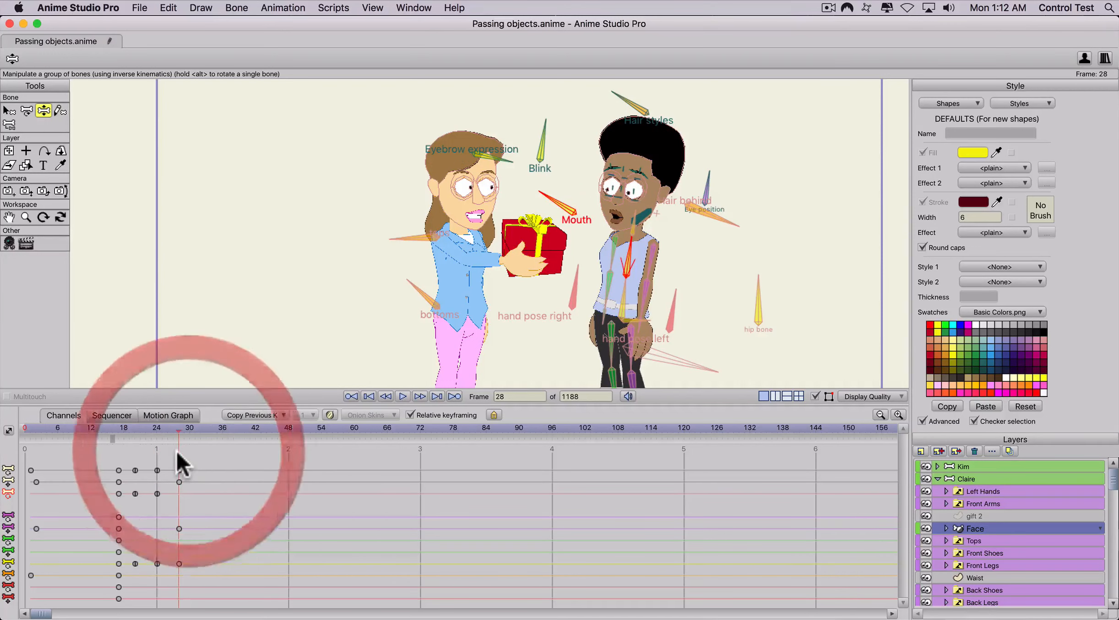
- In the second character's main bone layer, select all bones and freeze their pose at frame 28
click(974, 478)
key(super+a)
key(super+f)
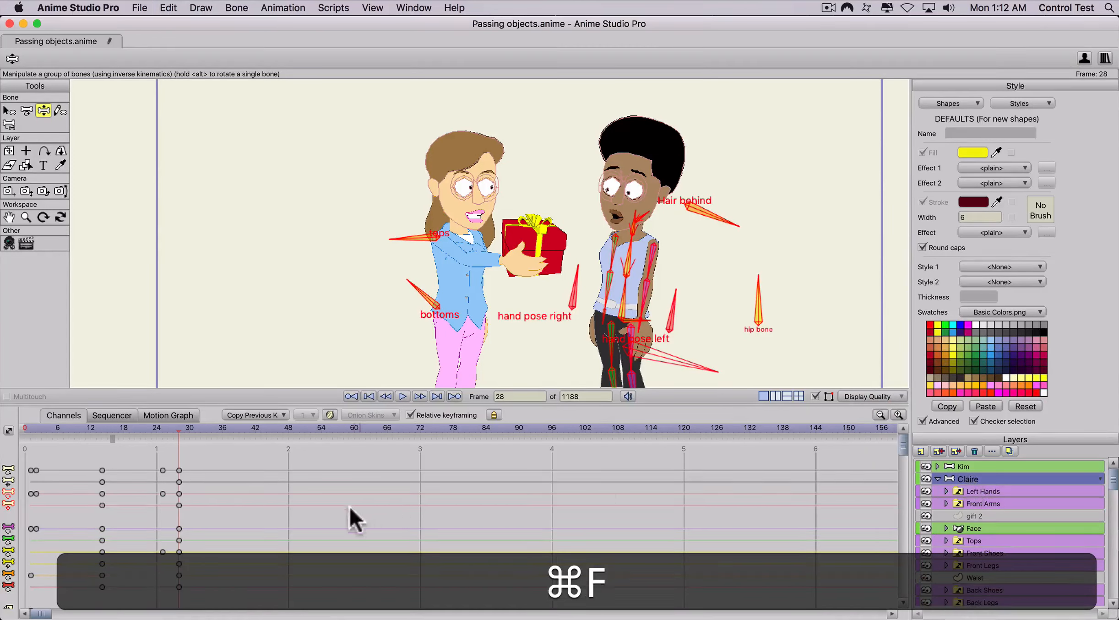
- At frame 37, pose the second character's arms reaching under the gift and lean her body toward the first character
drag(200, 431, 232, 434)
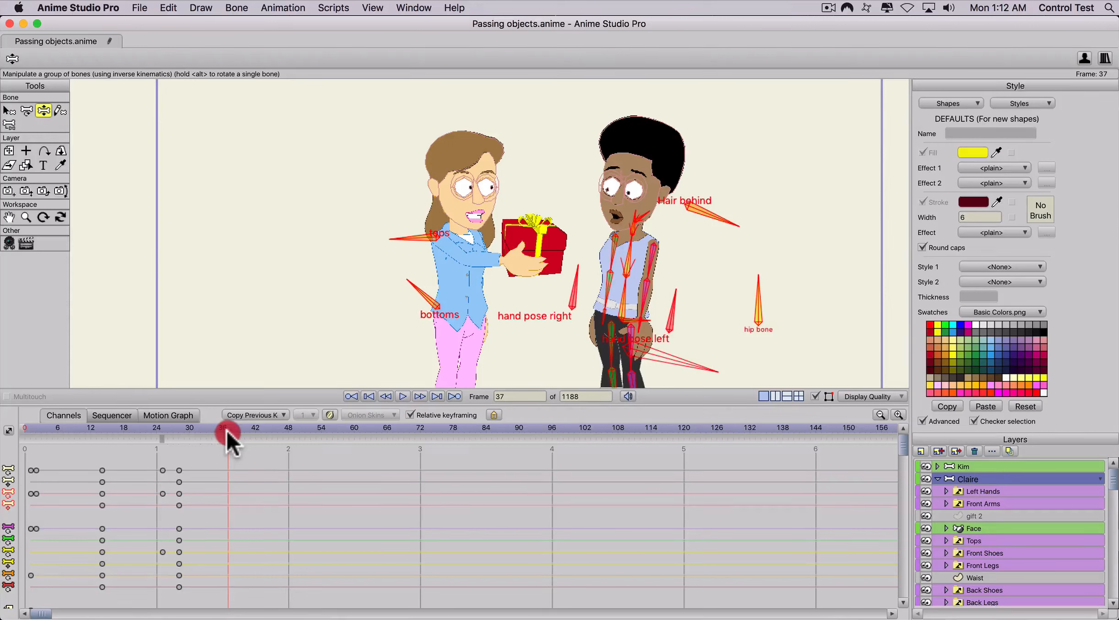
drag(227, 429, 227, 430)
key(super+z)
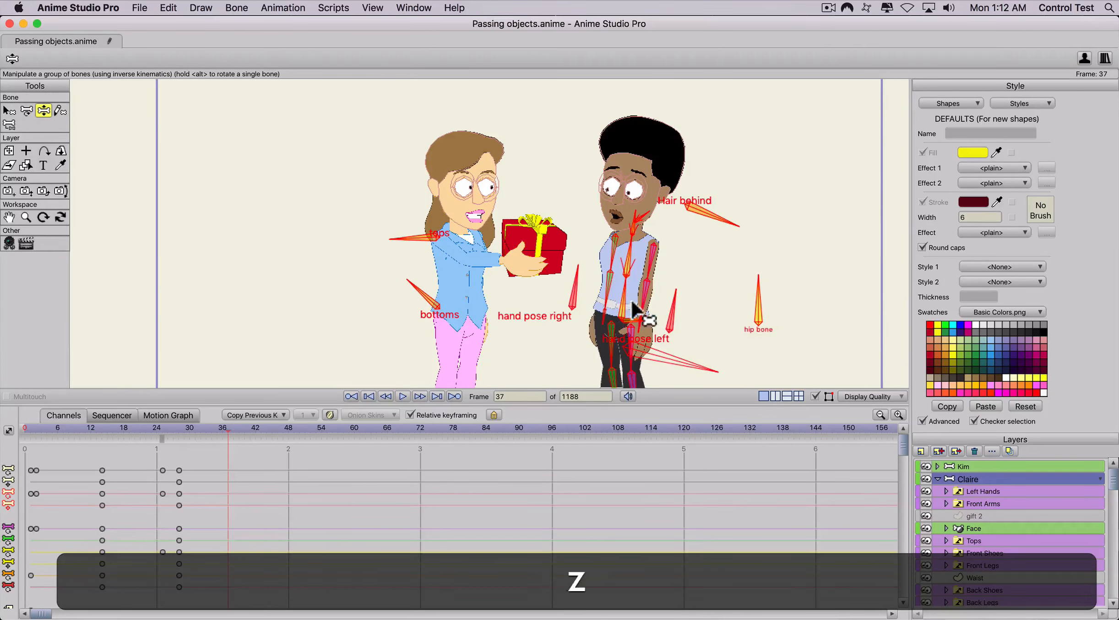
drag(636, 313, 564, 257)
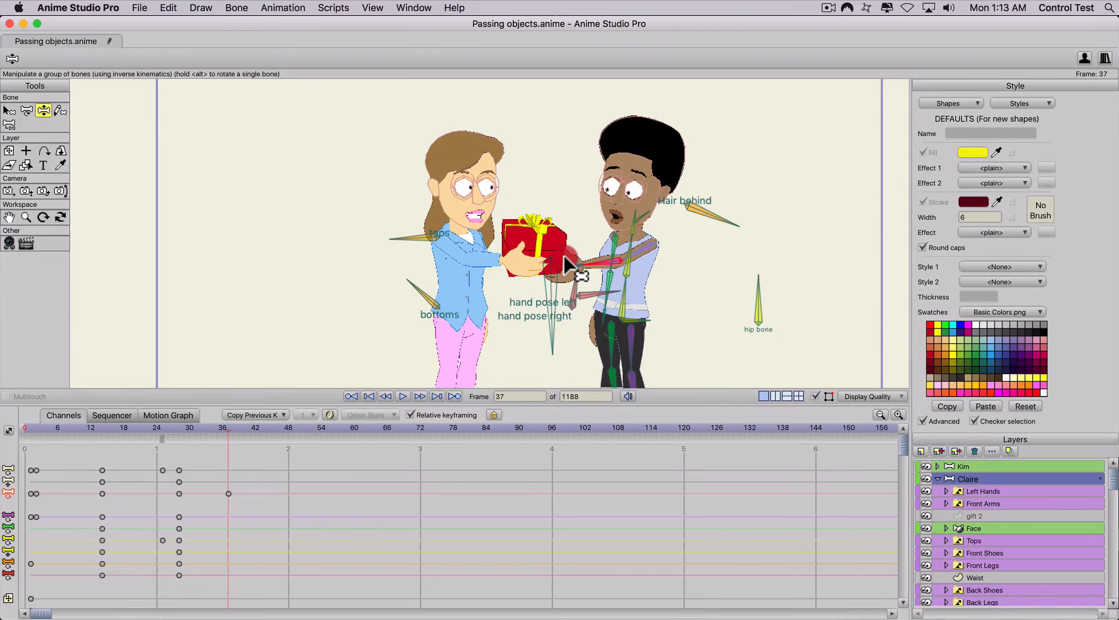
drag(565, 257, 576, 251)
drag(622, 288, 592, 258)
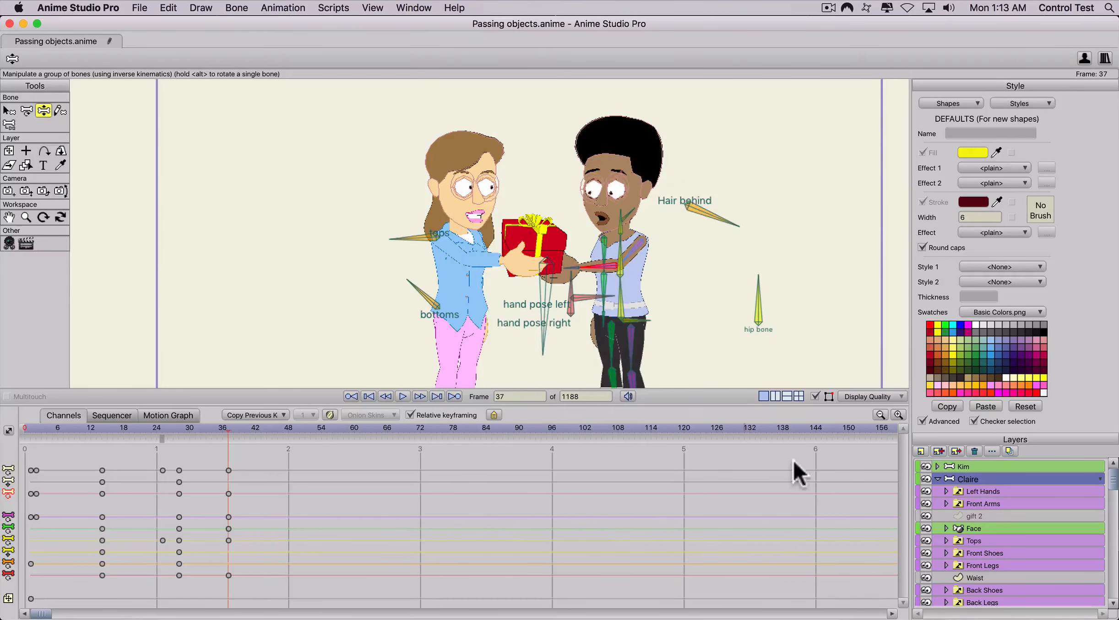
drag(147, 427, 231, 434)
click(225, 429)
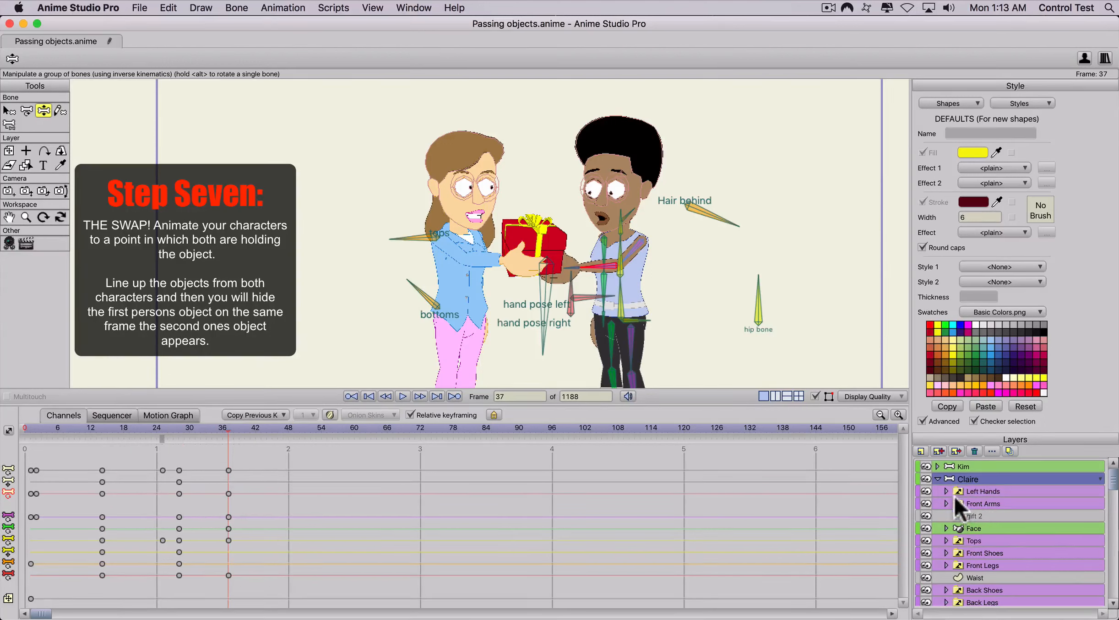
- Turn off visibility of the first character's gift layer at frame 37
click(936, 466)
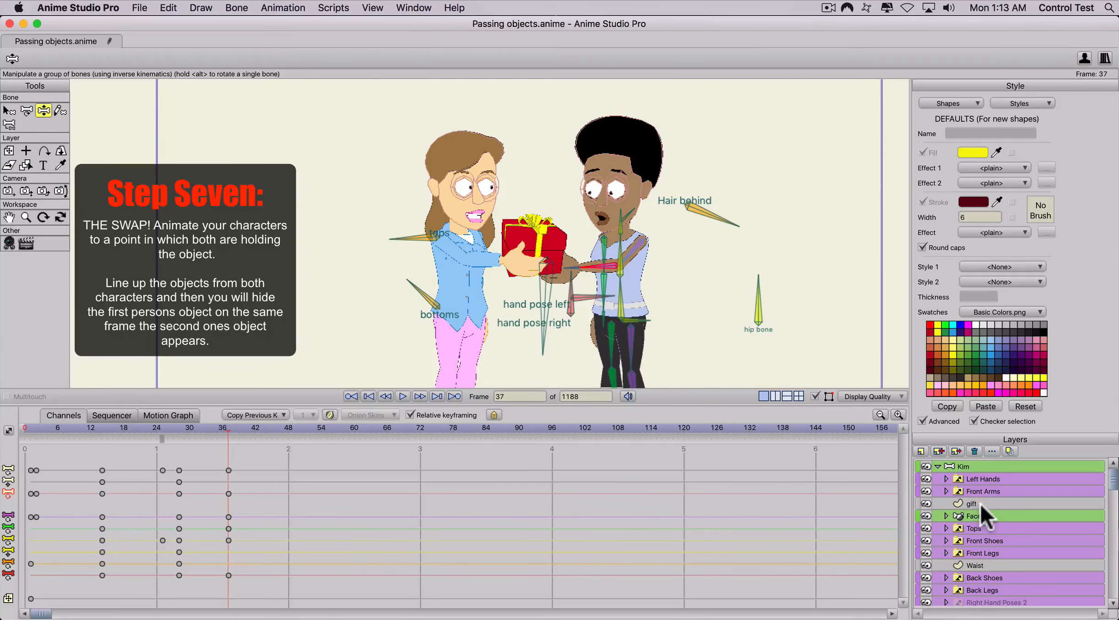
double_click(979, 504)
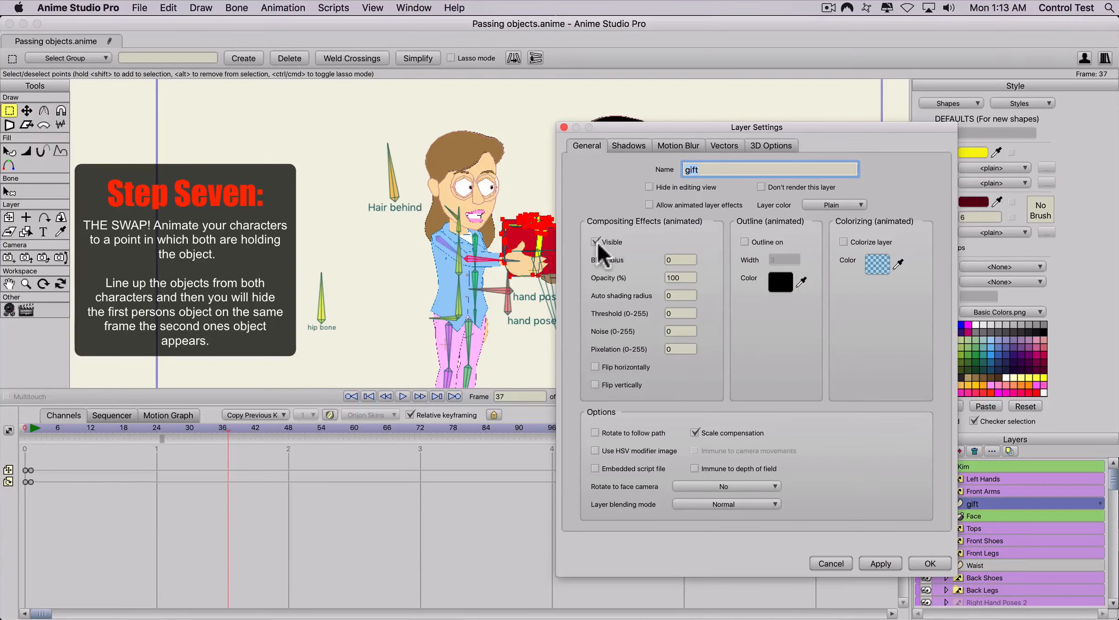
click(595, 242)
click(878, 564)
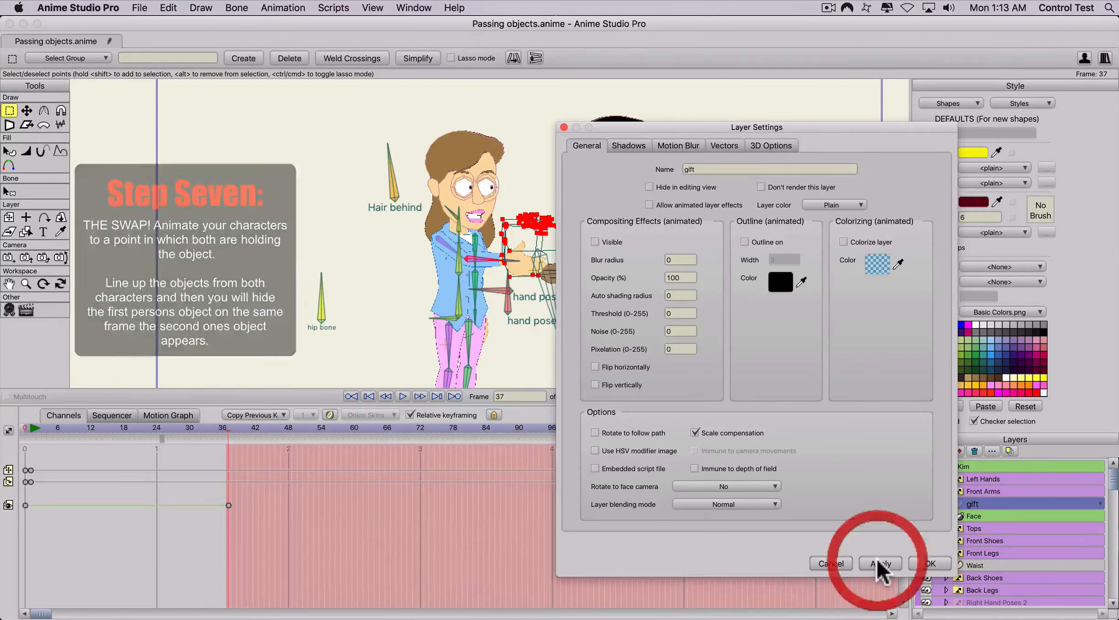
click(925, 564)
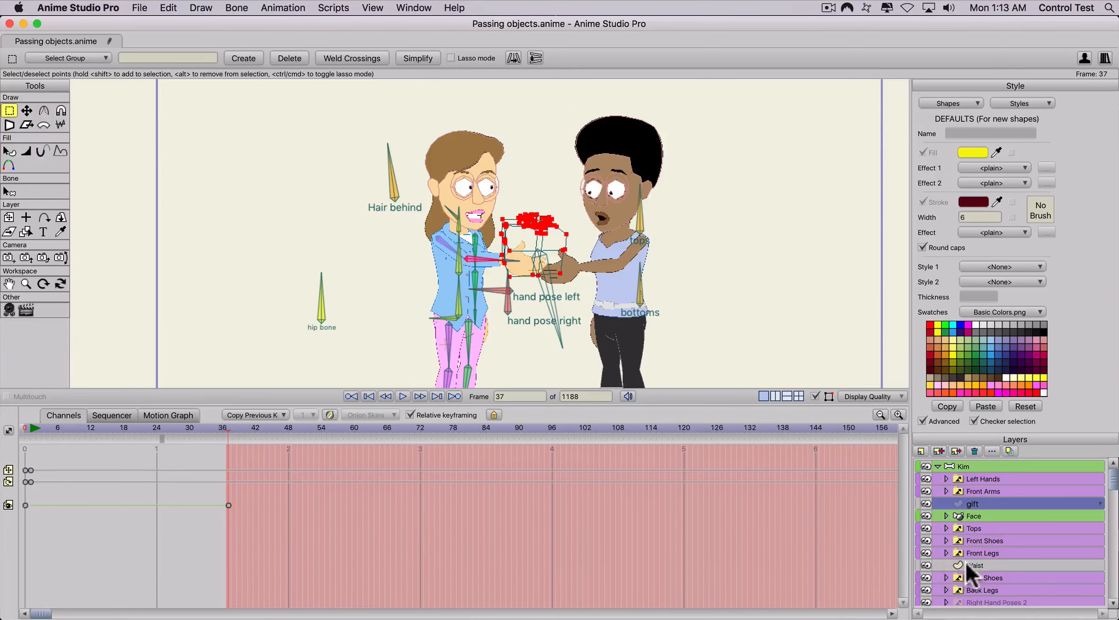
- Make the second character's gift 2 layer visible from frame 37
click(937, 463)
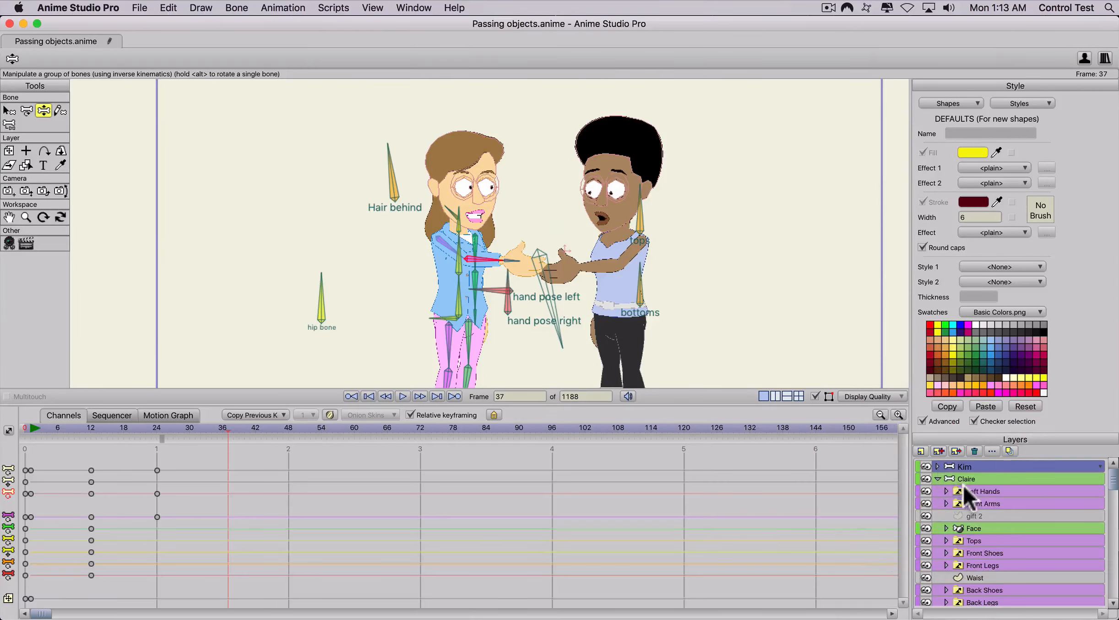
double_click(973, 514)
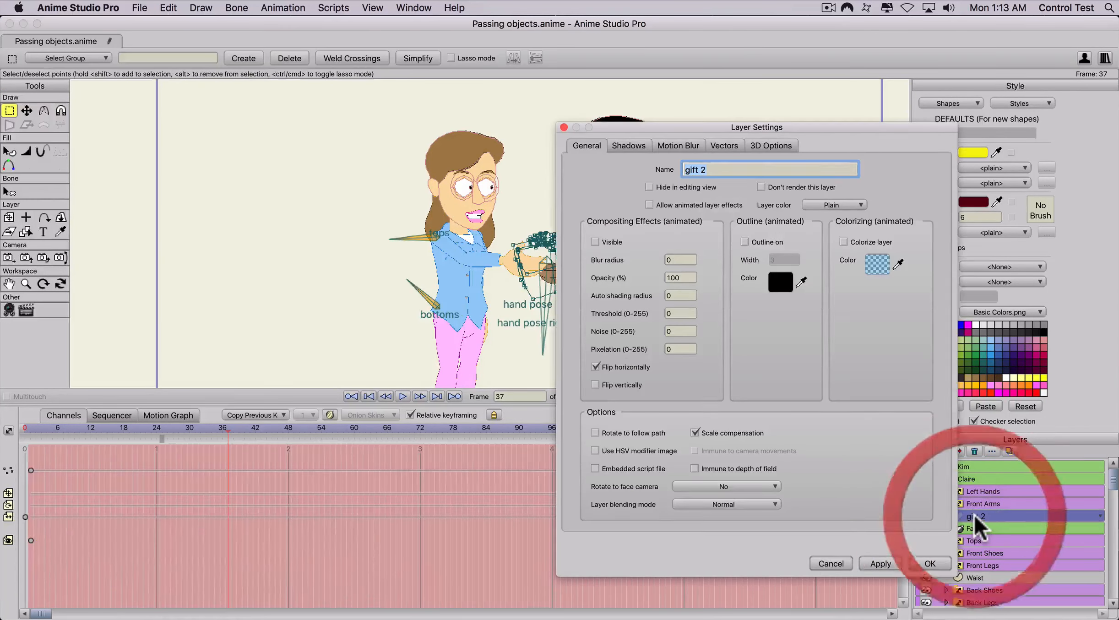
click(595, 241)
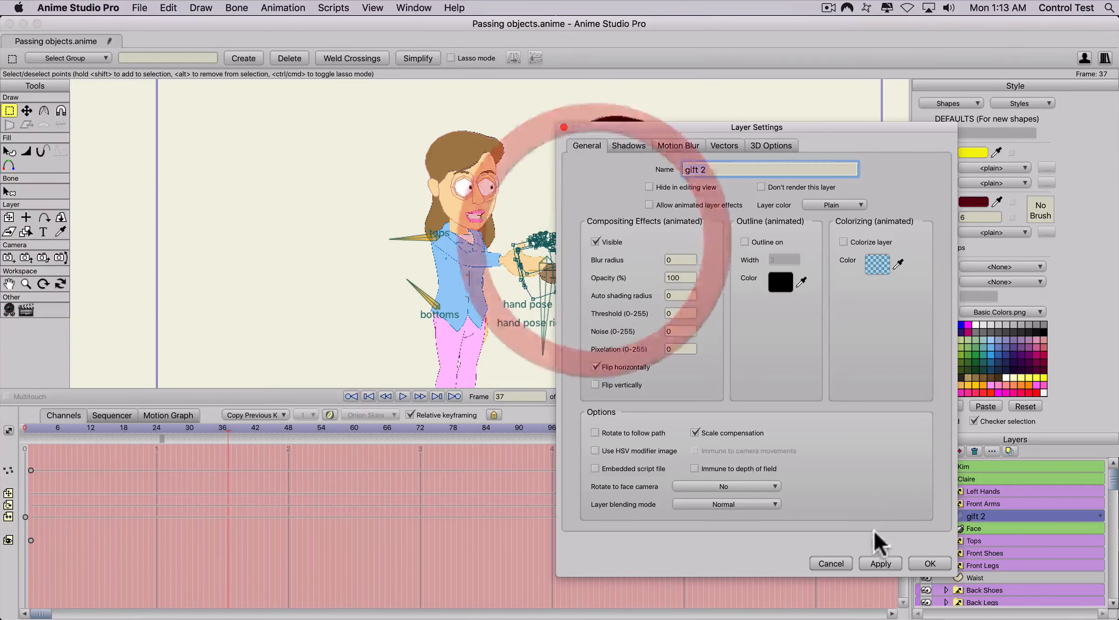
click(880, 563)
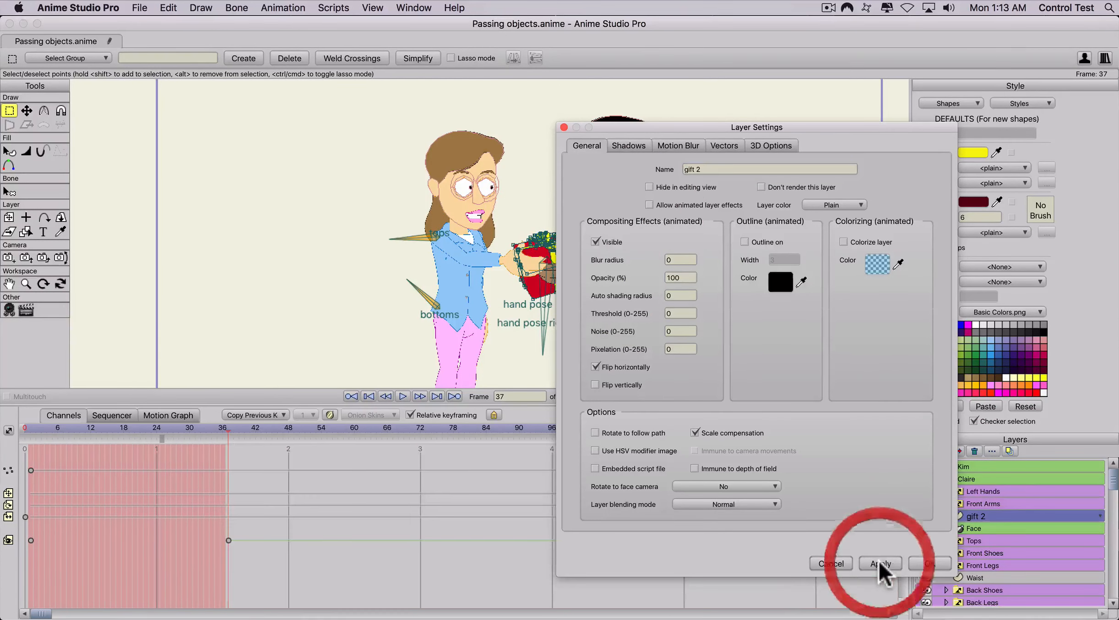
click(929, 563)
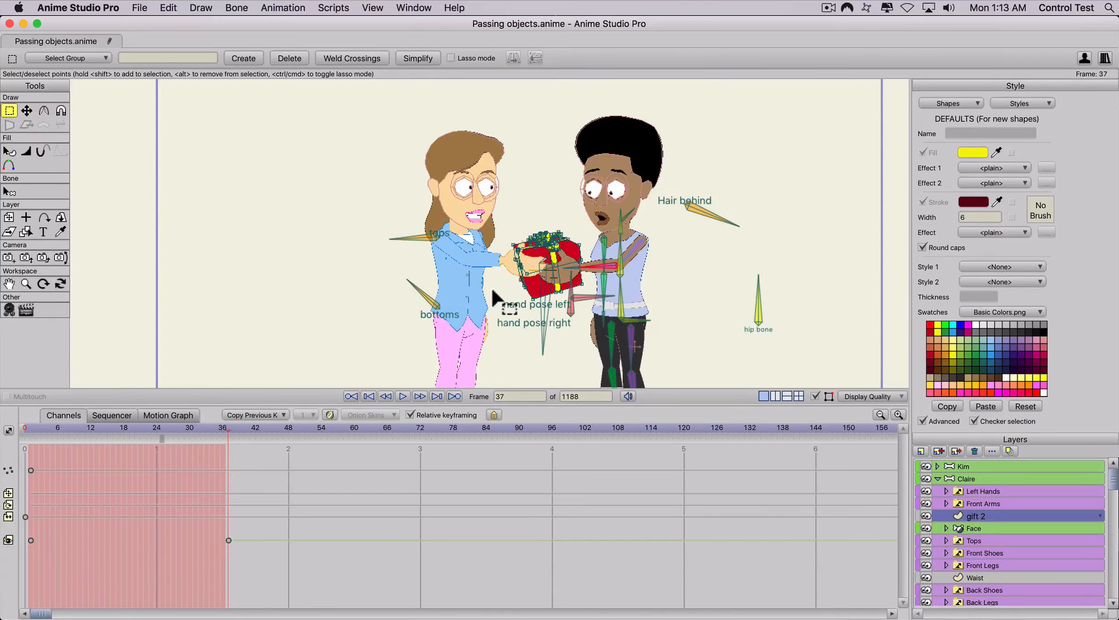
- Move the first gift's visibility keyframe to frame 38 so both gifts show at frame 37 for lining up
click(221, 428)
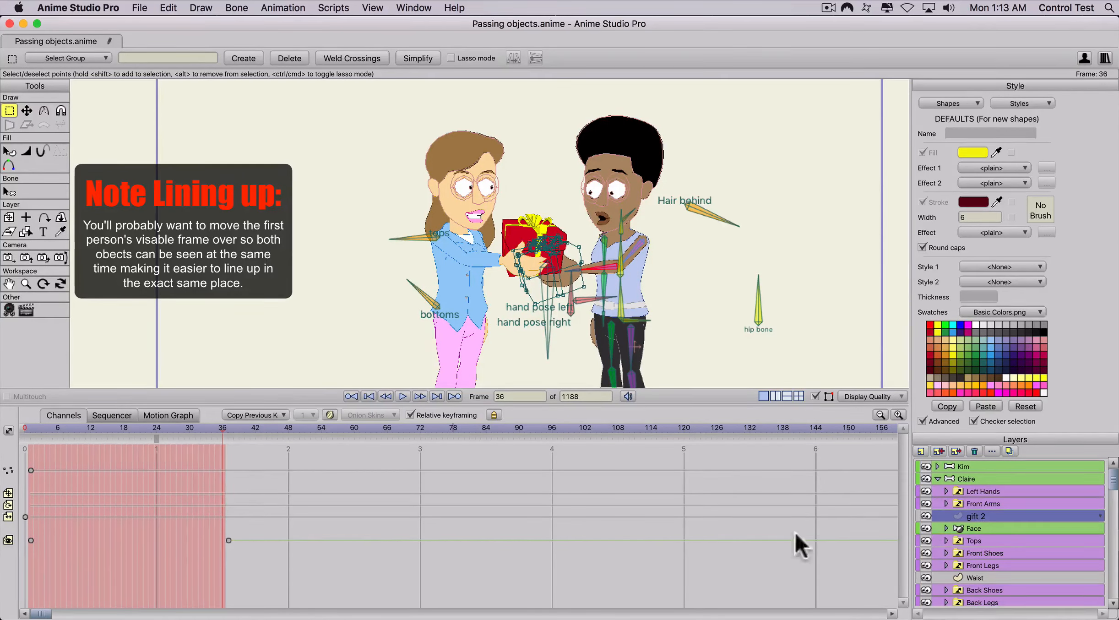
click(937, 467)
click(971, 507)
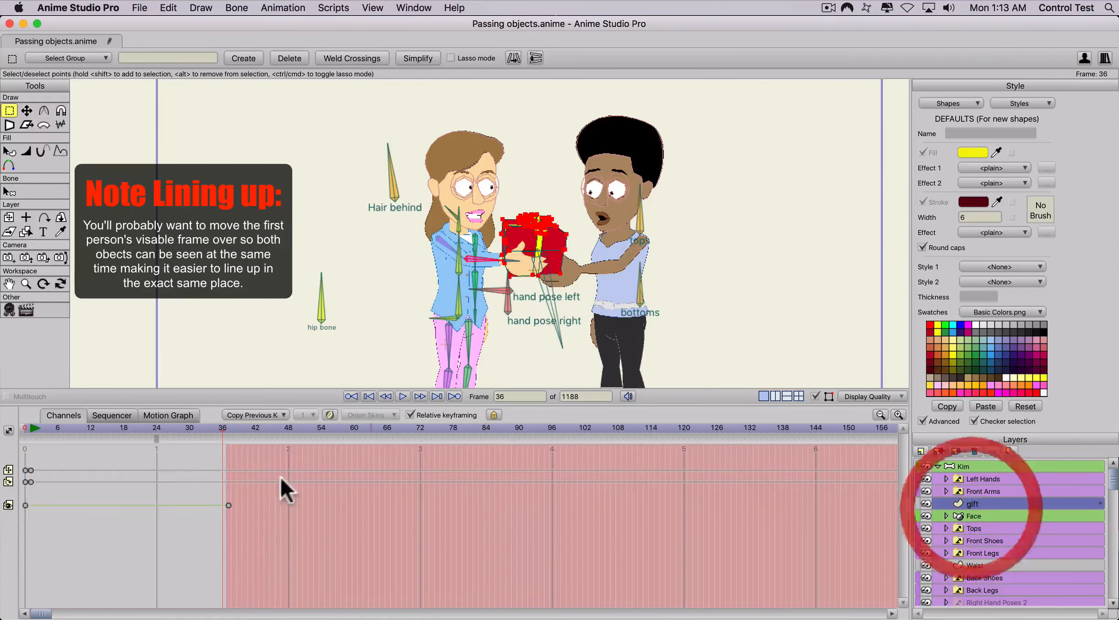
drag(227, 504, 233, 505)
drag(220, 423, 224, 426)
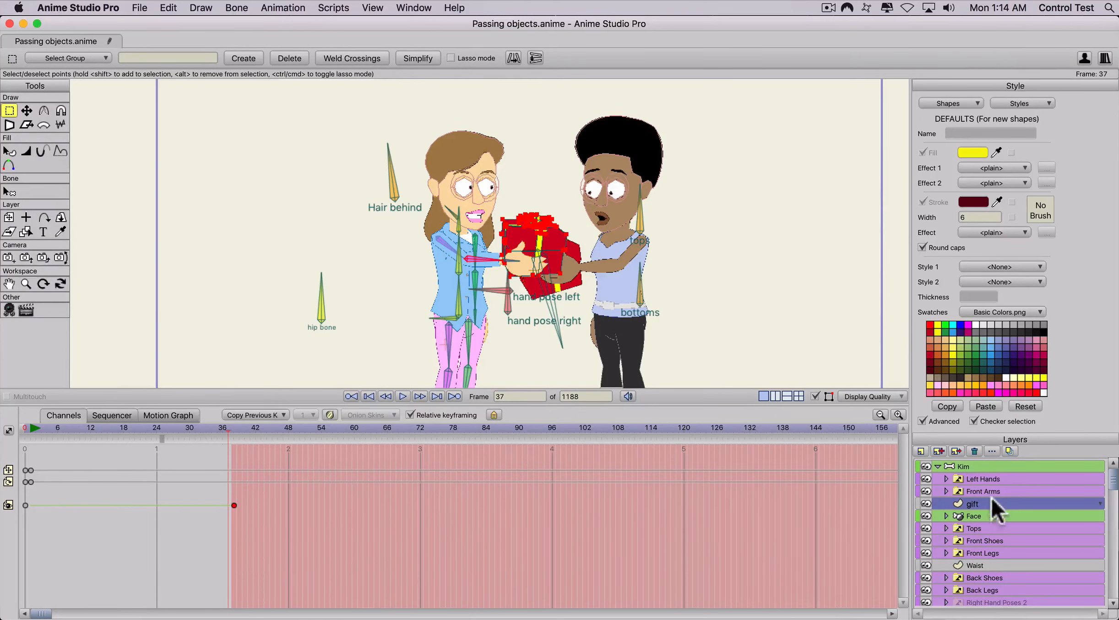
- At frame 37, adjust the second character's arm bones to bring gift 2 over the first gift
click(937, 466)
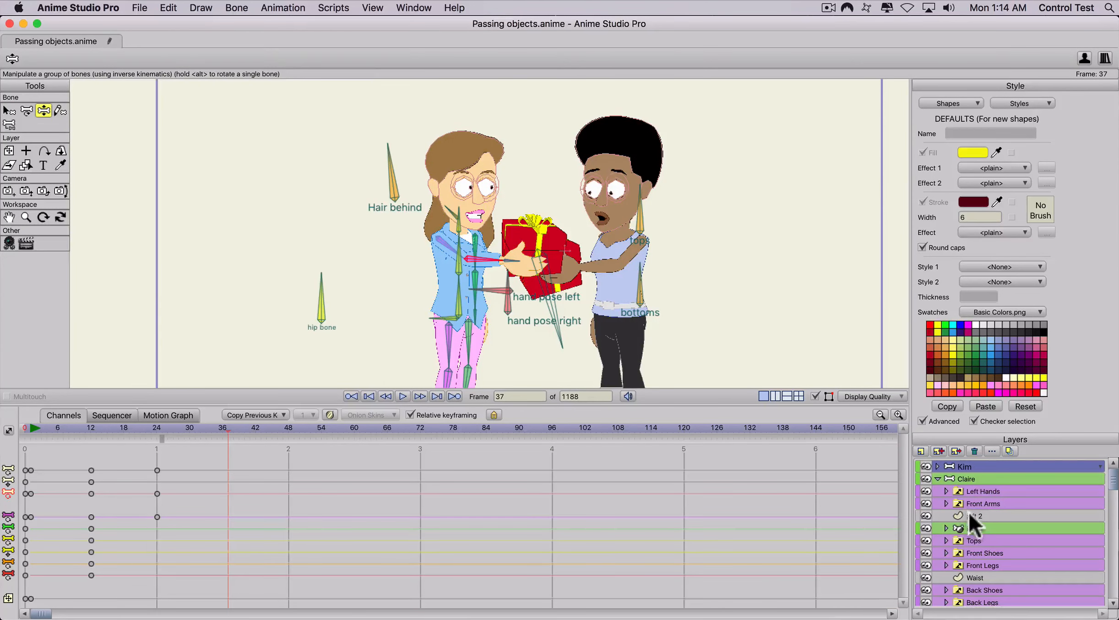
click(969, 513)
click(968, 479)
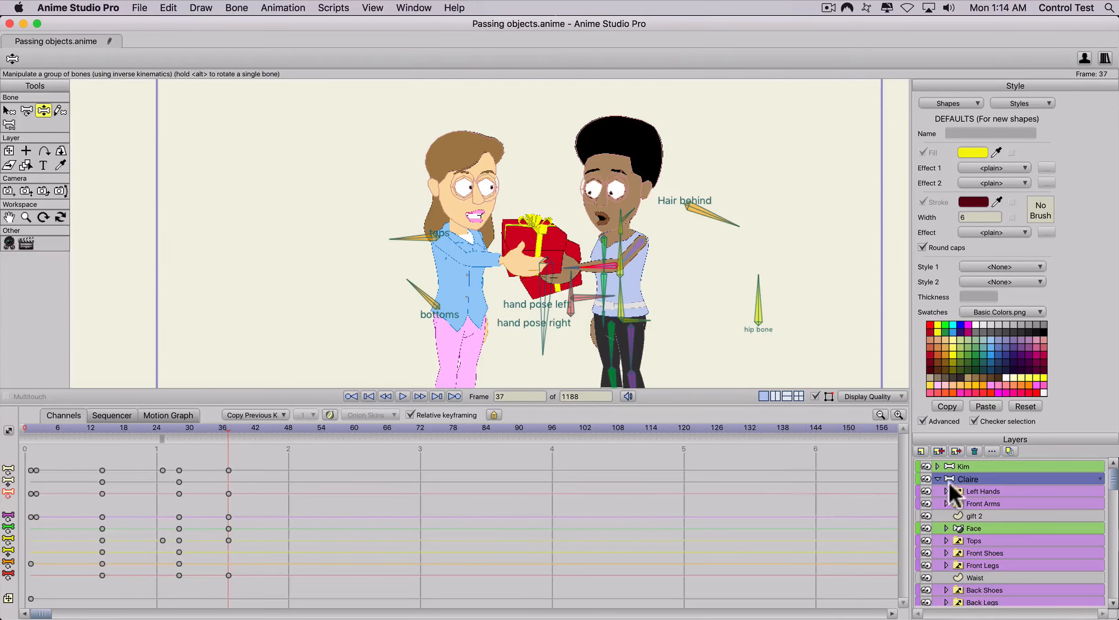
key(x)
mouse_move(594, 270)
mouse_down()
mouse_move(625, 283)
mouse_move(599, 268)
mouse_up()
drag(594, 261, 590, 259)
scroll(591, 263, up, 8)
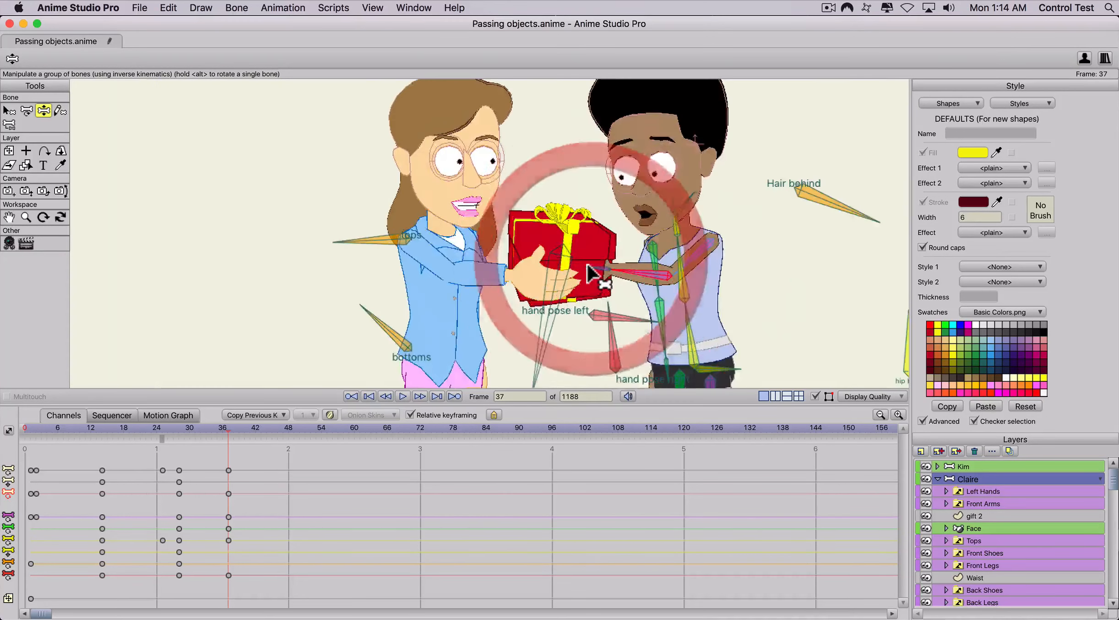
drag(705, 287, 652, 283)
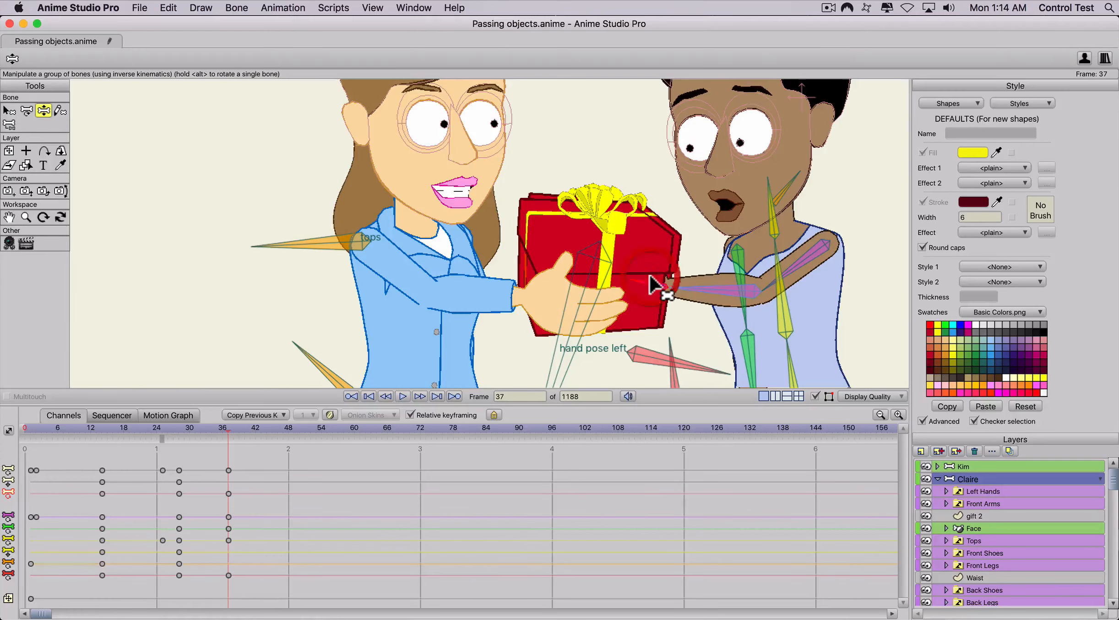
- Lean the second character's torso forward and fine-tune her arm to match gift 2 to the first gift, checking the motion up to frame 37
click(793, 274)
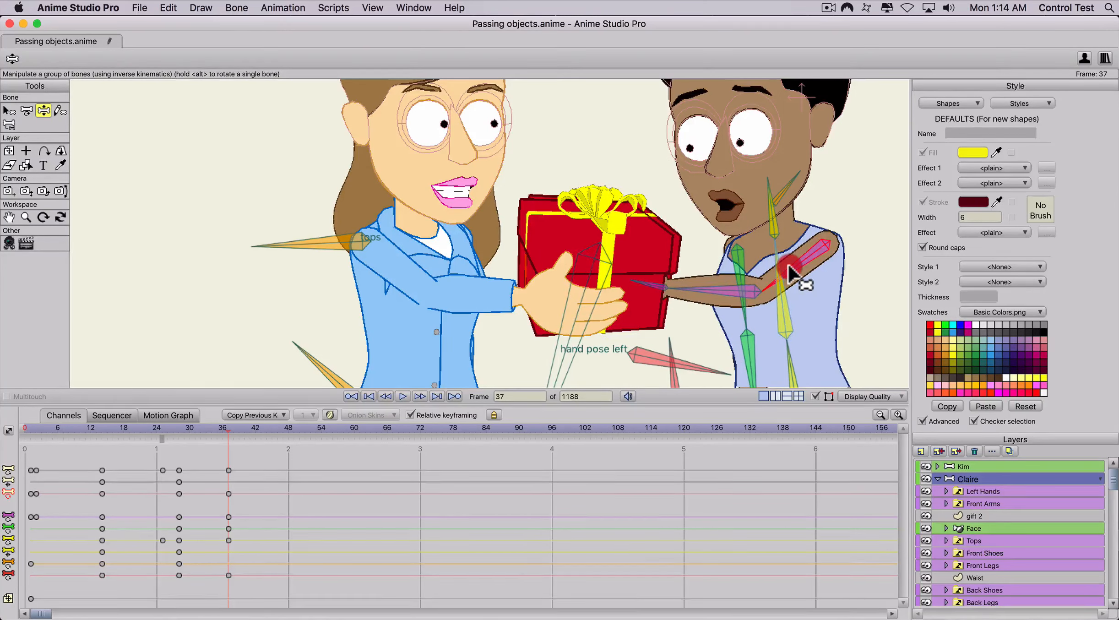
drag(788, 267, 782, 361)
drag(698, 294, 642, 283)
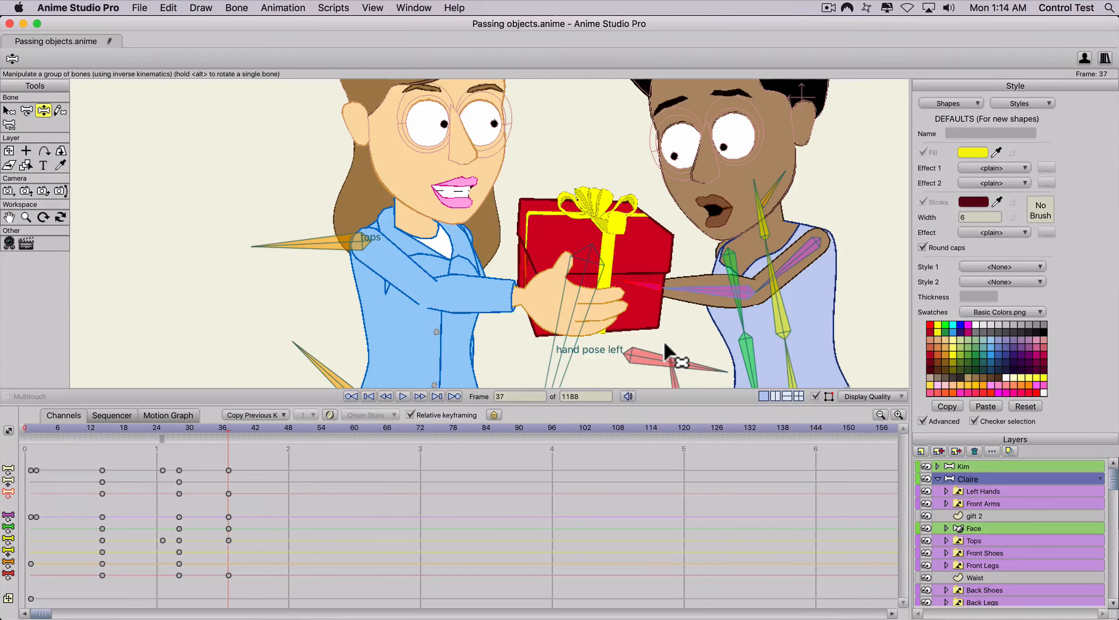
scroll(664, 346, down, 3)
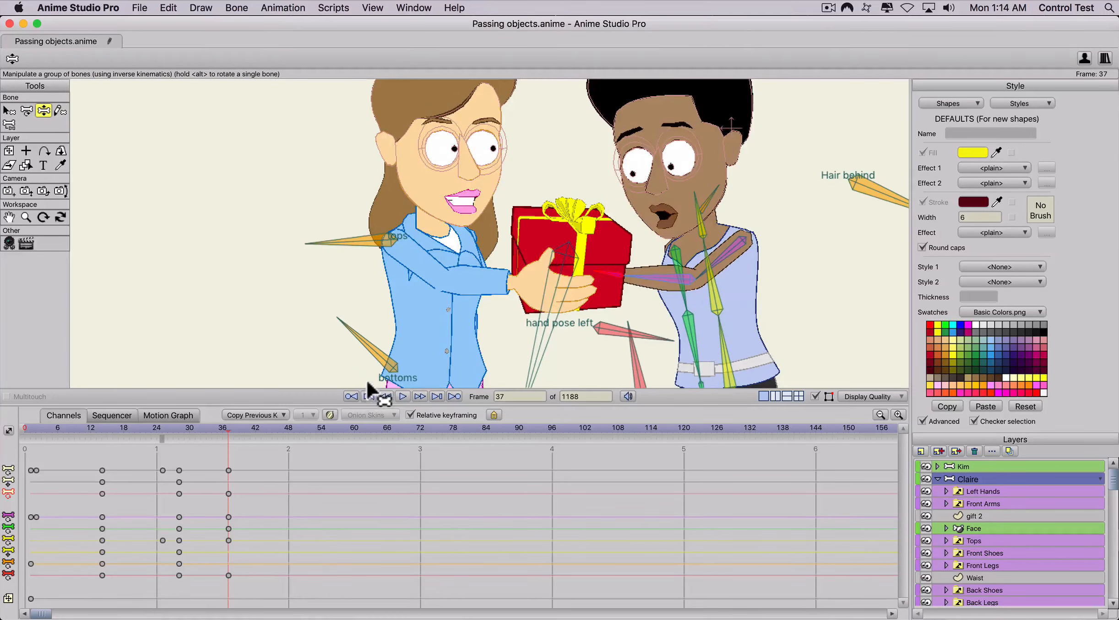
scroll(368, 383, down, 4)
drag(176, 428, 229, 432)
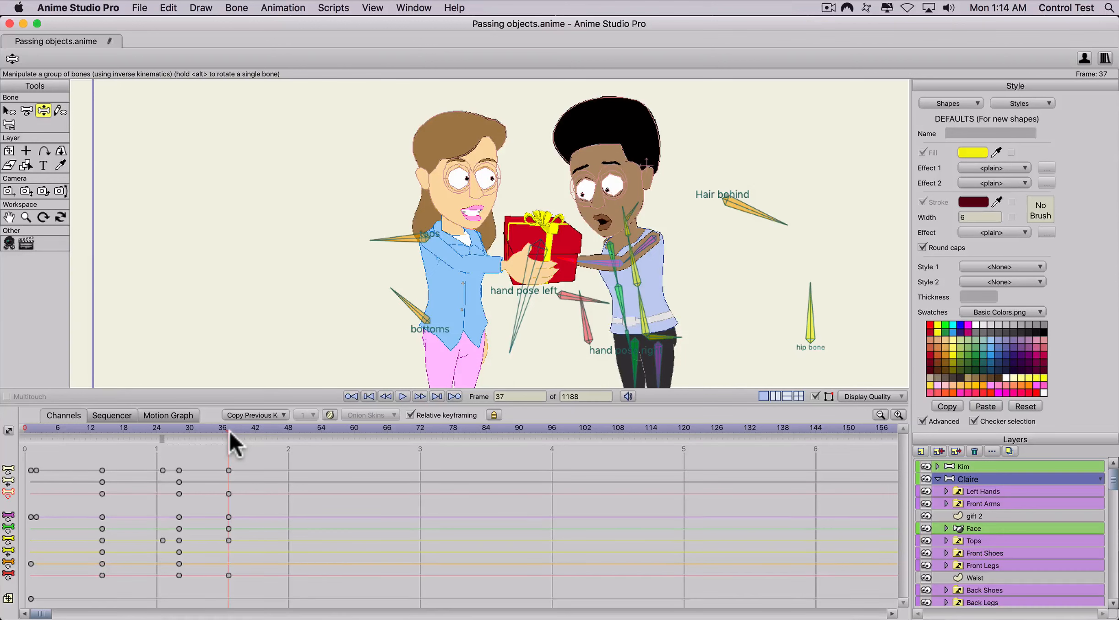
click(230, 432)
- Return the first gift's visibility keyframe to frame 37 and review the gift swap around that frame
click(937, 466)
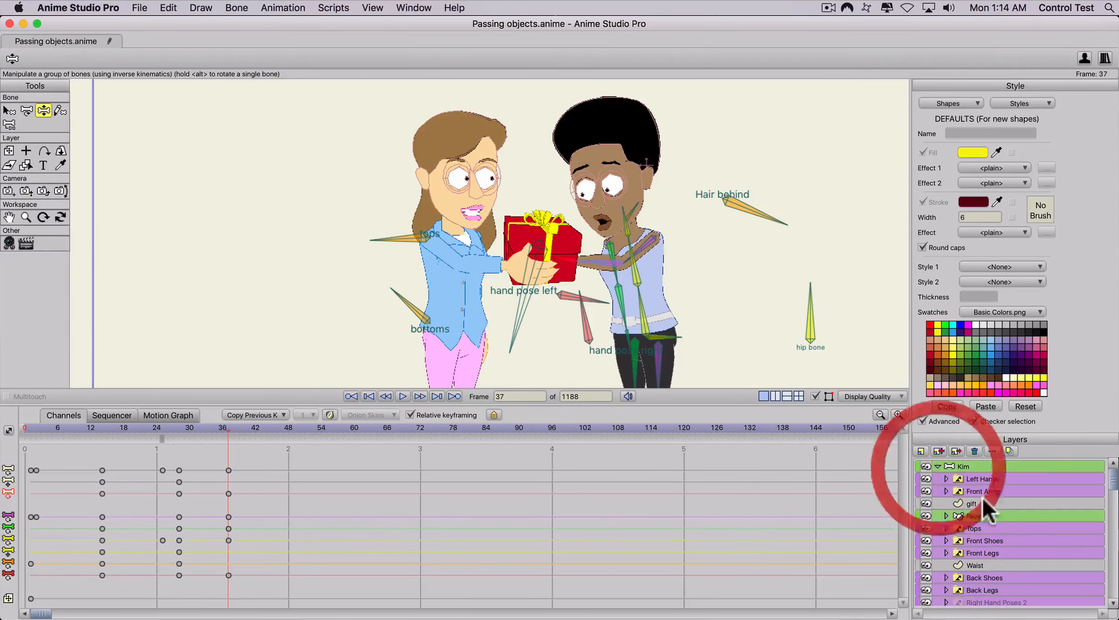
click(989, 503)
double_click(989, 501)
click(231, 505)
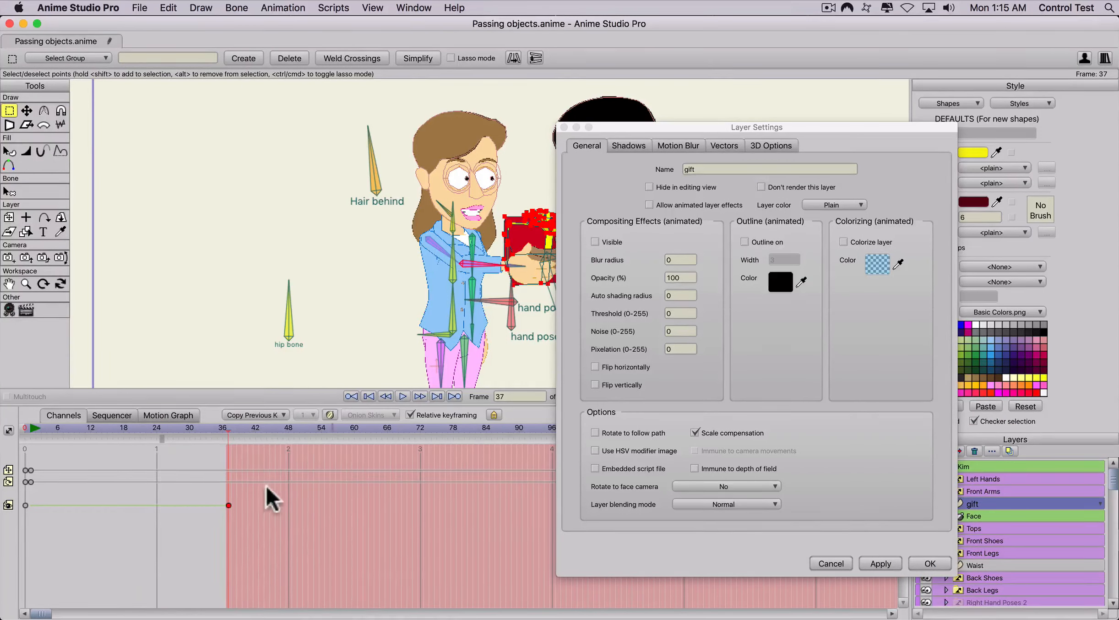
click(923, 566)
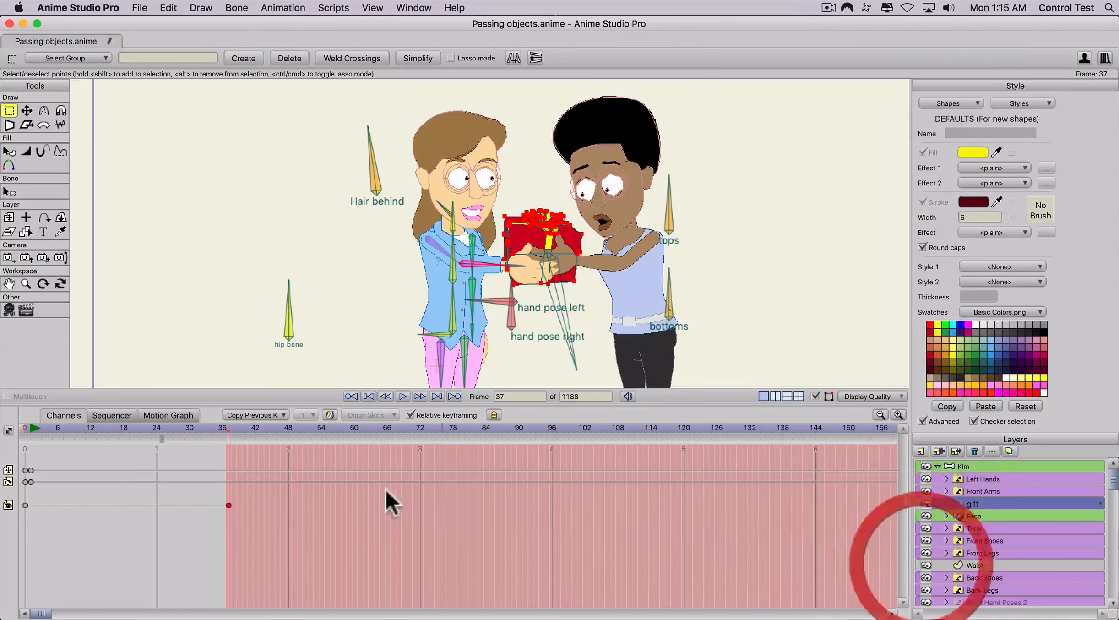
drag(180, 430, 227, 434)
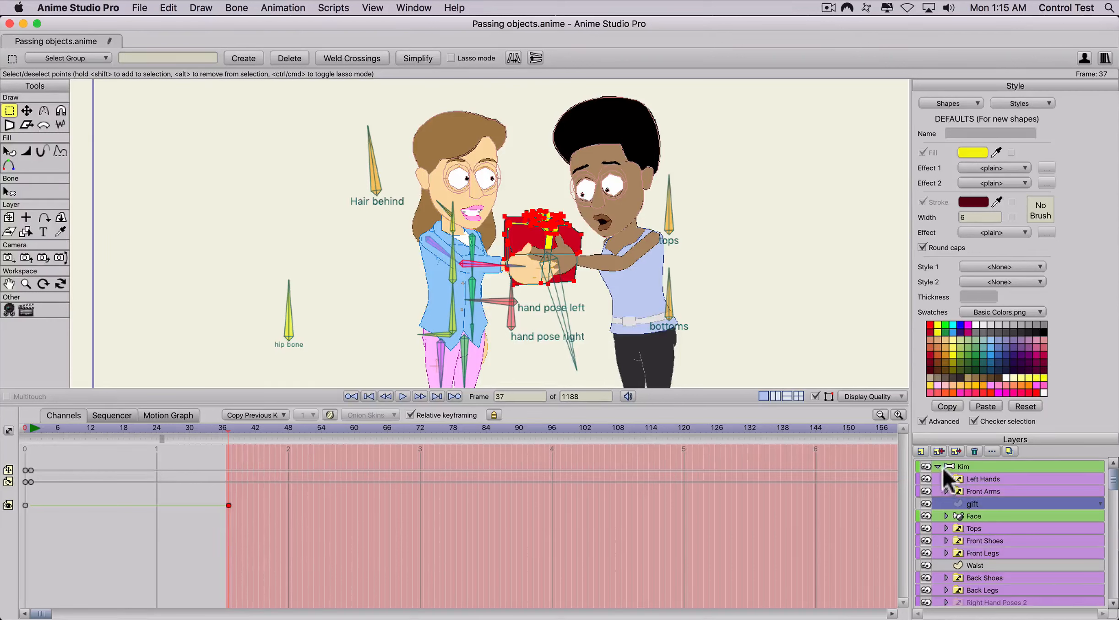
drag(213, 427, 238, 428)
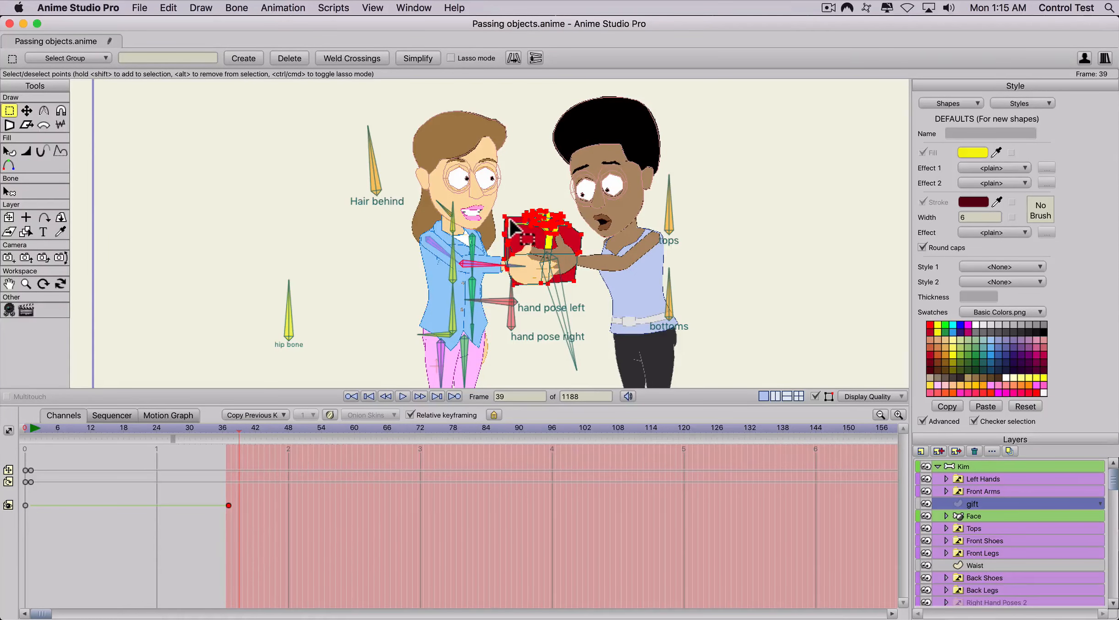
click(231, 426)
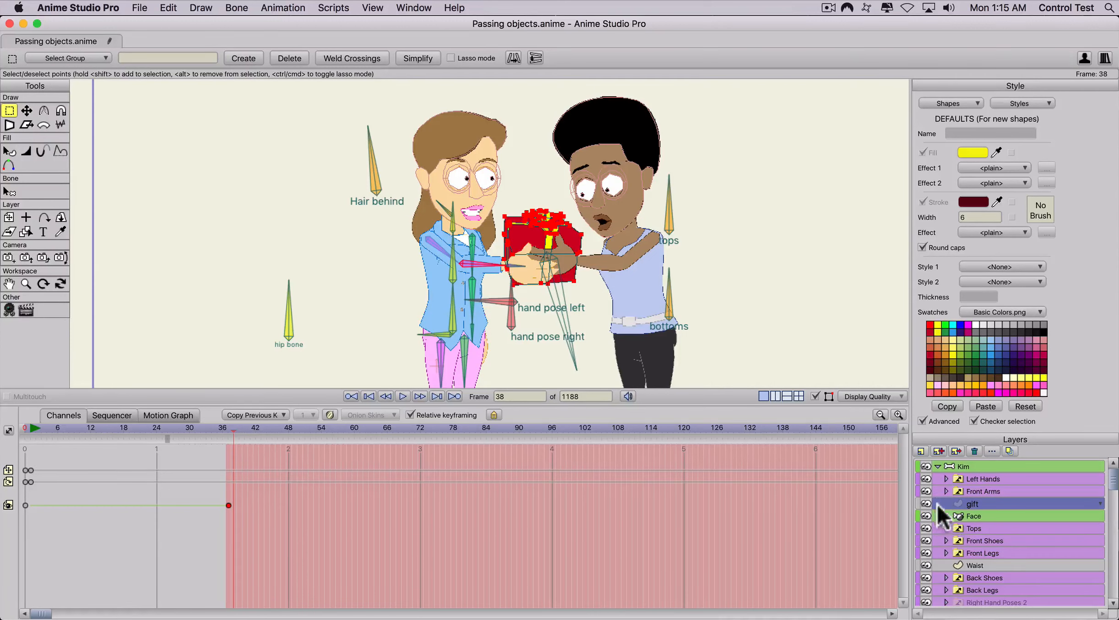
click(934, 464)
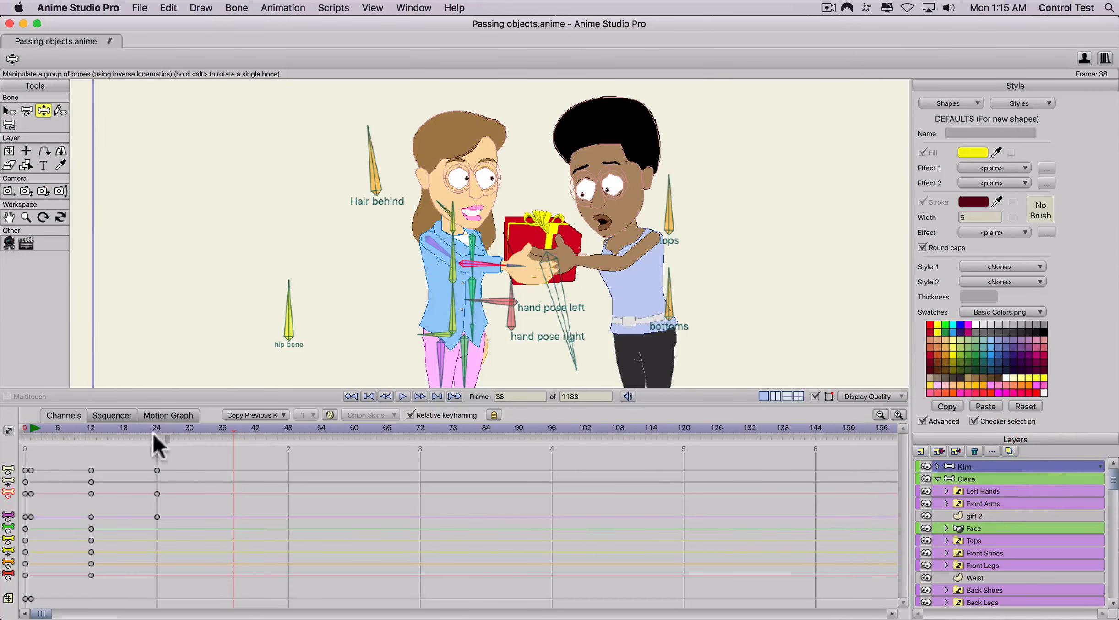
- At frame 38, select all of the first character's bones and keyframe her complete pose
click(230, 427)
key(super+a)
key(super+f)
- At frame 52, pose the first character's bones so she straightens up and lowers her arms after releasing the gift
click(309, 427)
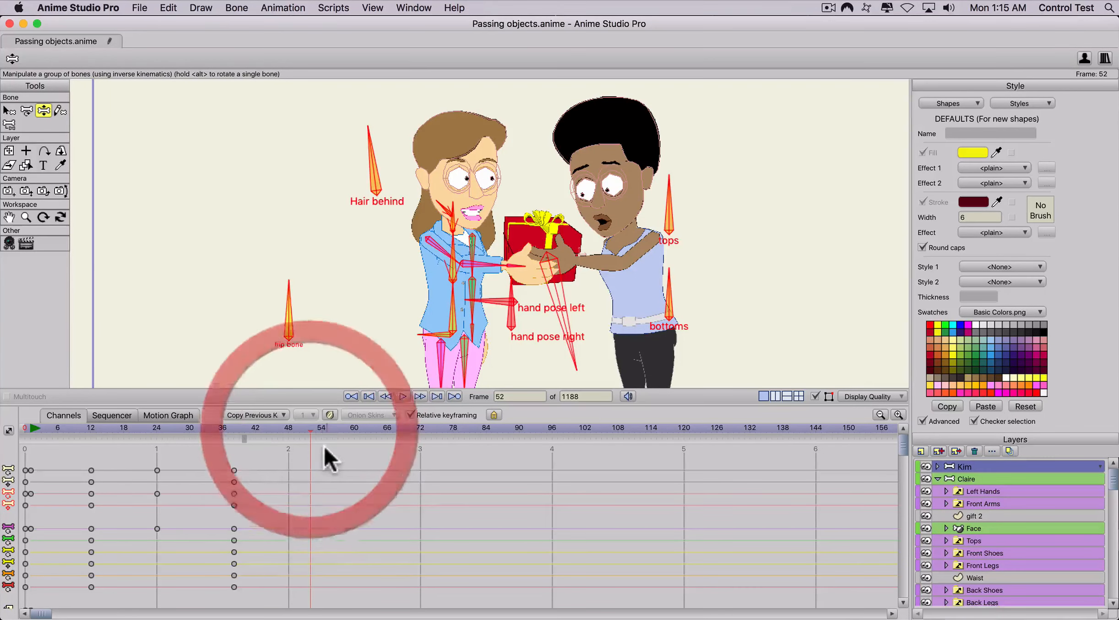
key(z)
drag(458, 274, 434, 316)
key(super+z)
- At frame 58, pose the second character's torso and arms so she straightens up and draws gift 2 toward her body
mouse_move(224, 430)
mouse_down()
mouse_move(370, 448)
mouse_move(234, 446)
mouse_up()
click(954, 479)
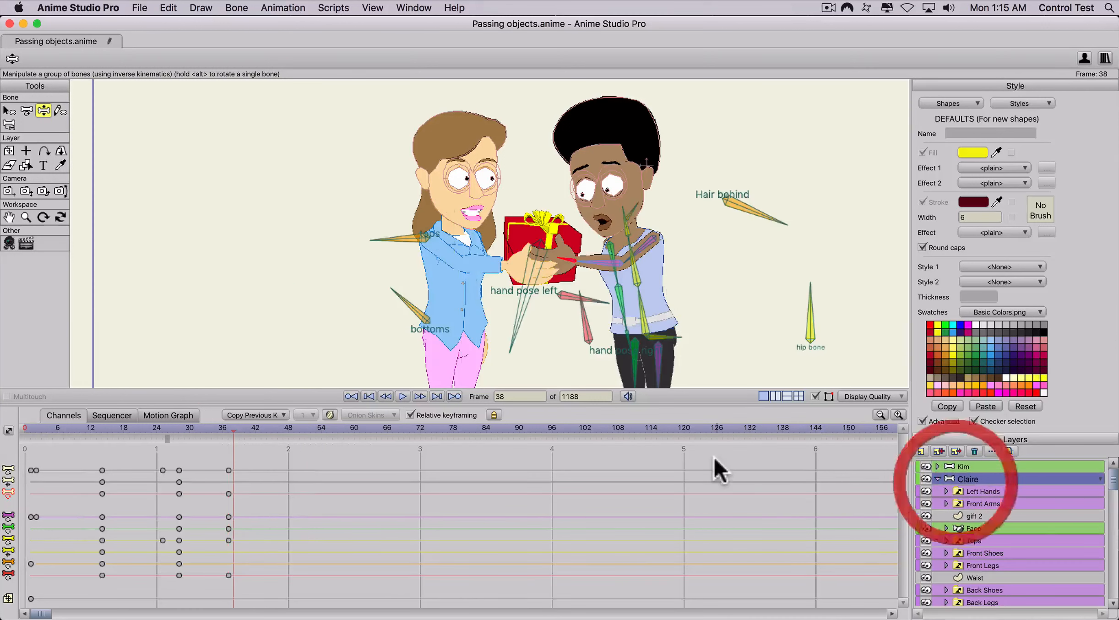
click(327, 427)
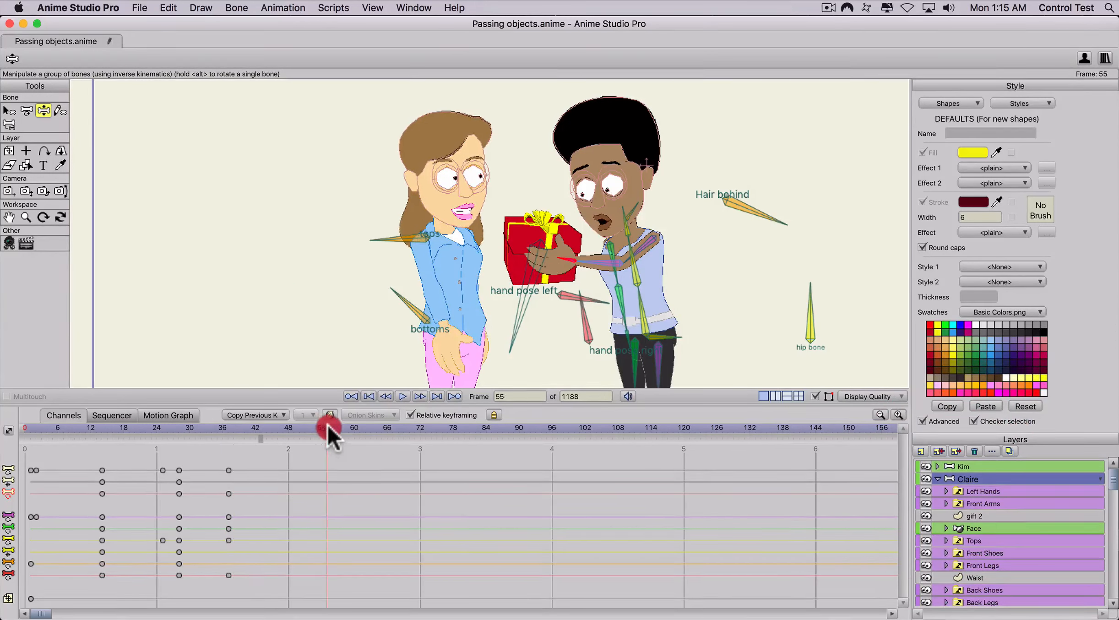
key(z)
drag(568, 263, 639, 286)
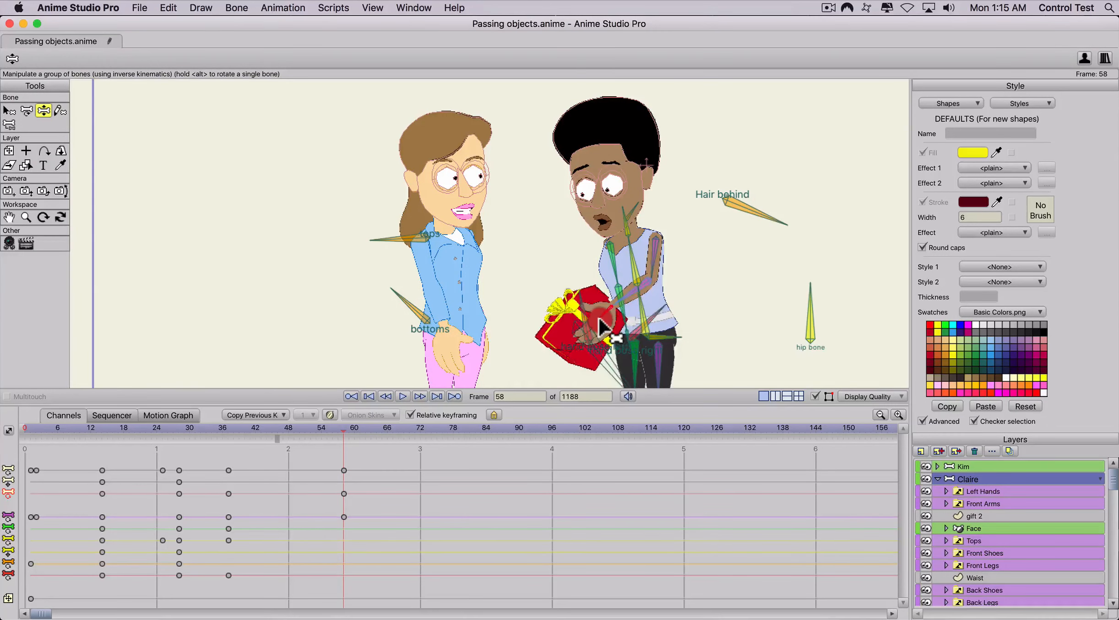
drag(600, 325, 655, 245)
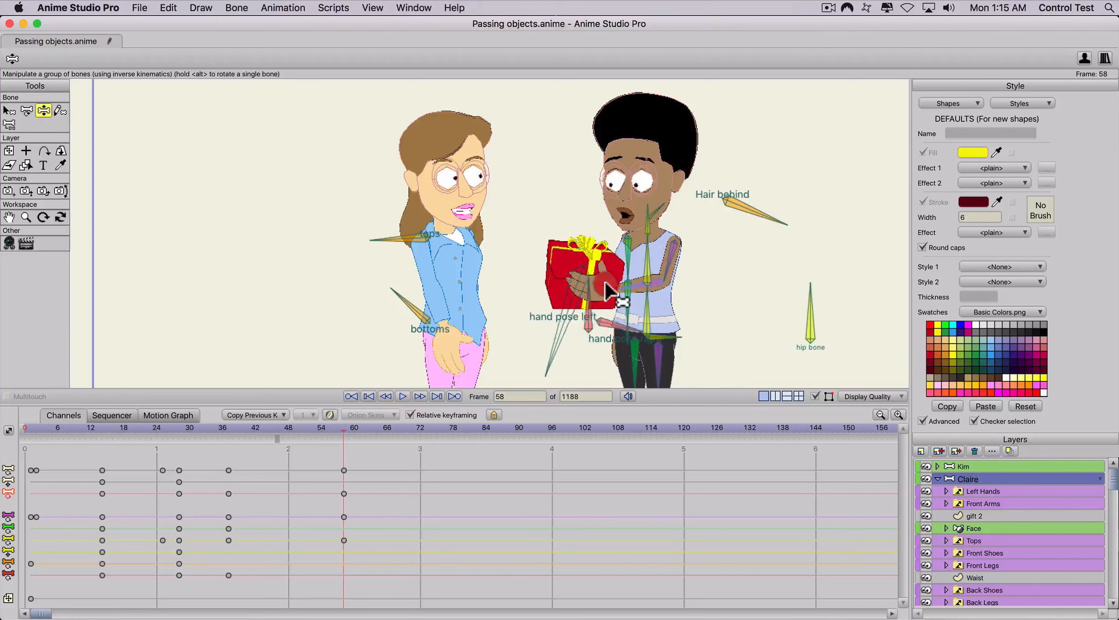
drag(606, 281, 633, 277)
- Review the motion from the beginning, and at frame 80 adjust the second character's arm bones to tilt gift 2
click(60, 428)
drag(60, 426, 428, 480)
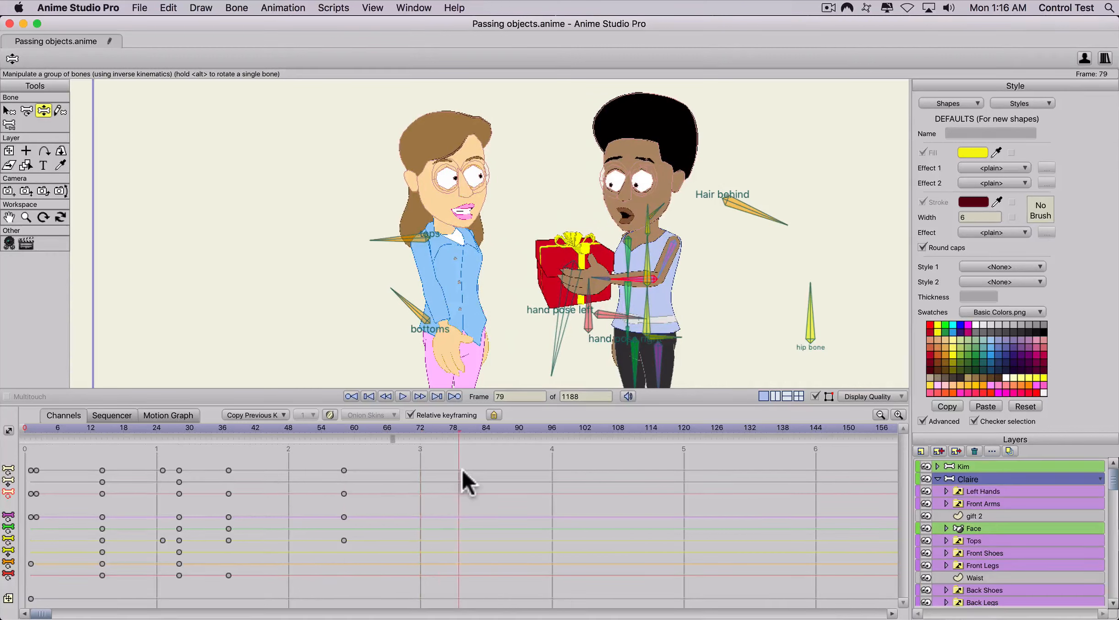
drag(283, 473, 462, 474)
scroll(411, 326, down, 5)
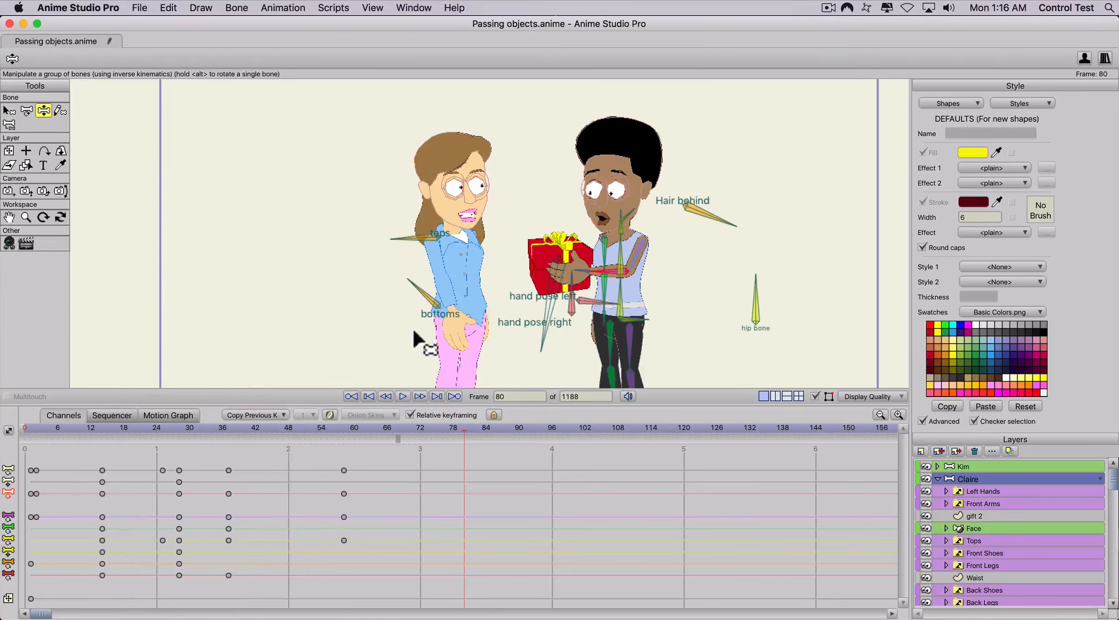
scroll(457, 343, up, 5)
drag(593, 275, 586, 271)
- Play the animation twice from the start to check the complete gift handover
click(29, 429)
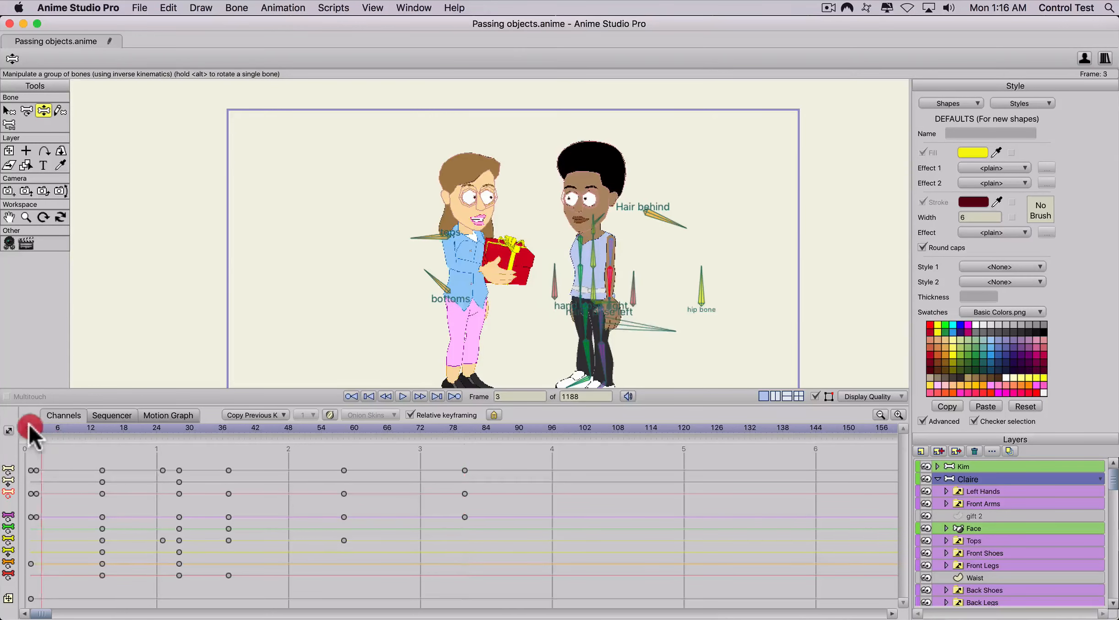
key(space)
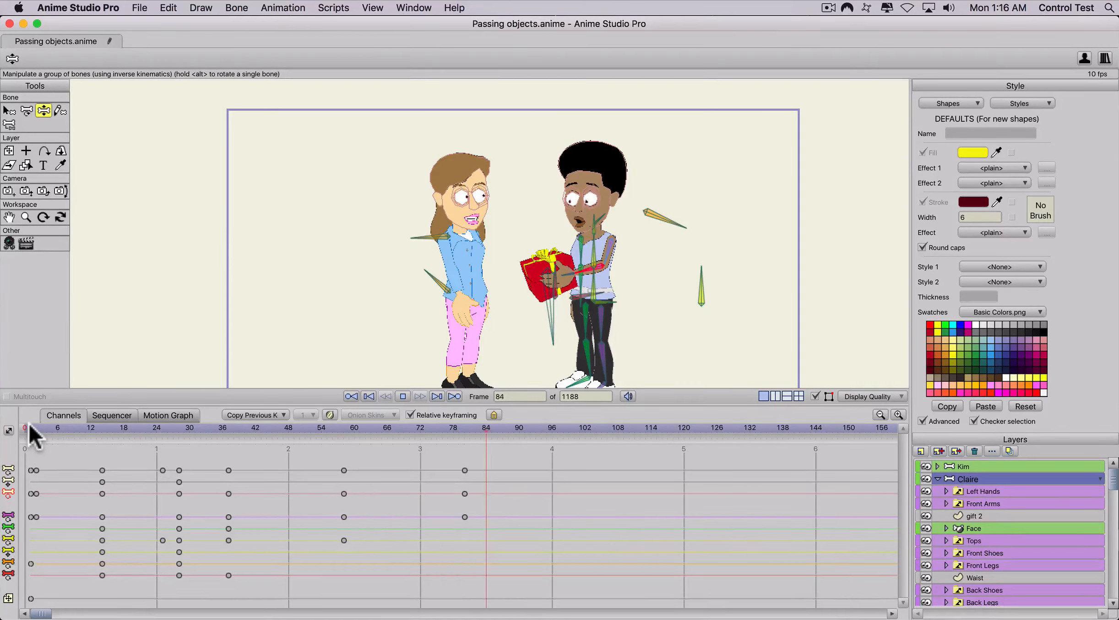
key(space)
click(34, 428)
key(space)
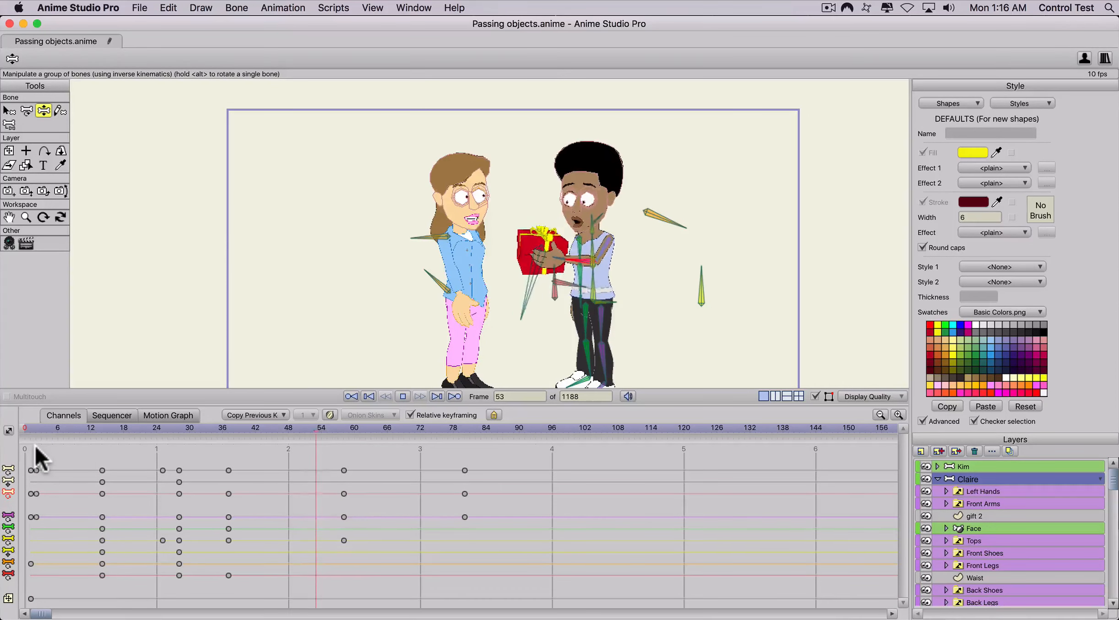
key(space)
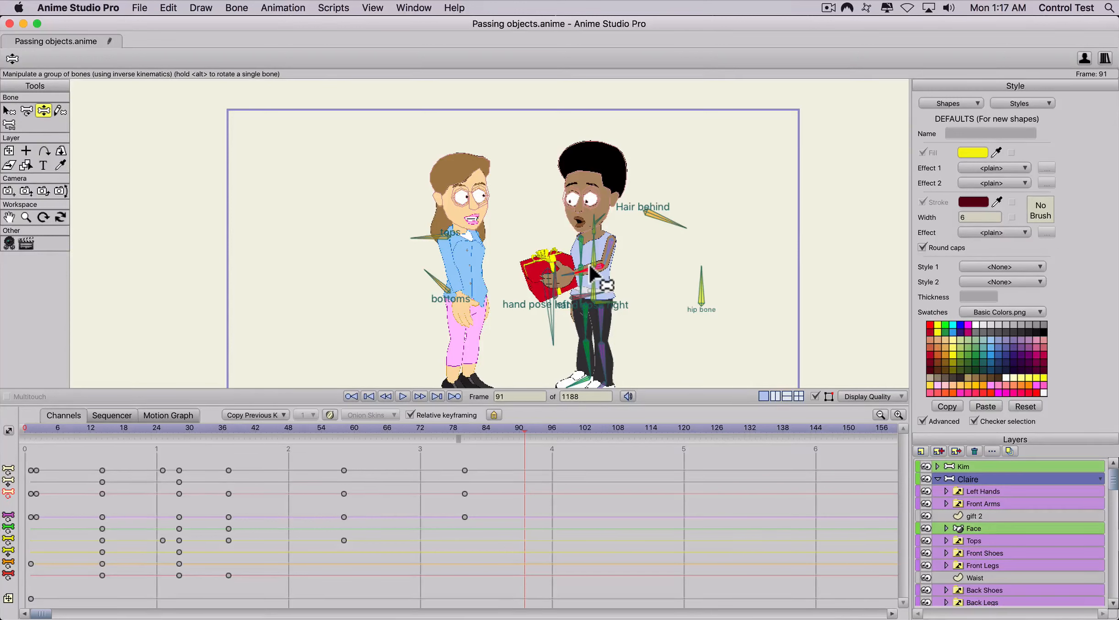
- Collapse the second character's layers and, at frame 61, bend her arms to lower and tilt gift 2, undoing the last bone adjustment
click(938, 478)
click(937, 479)
click(937, 479)
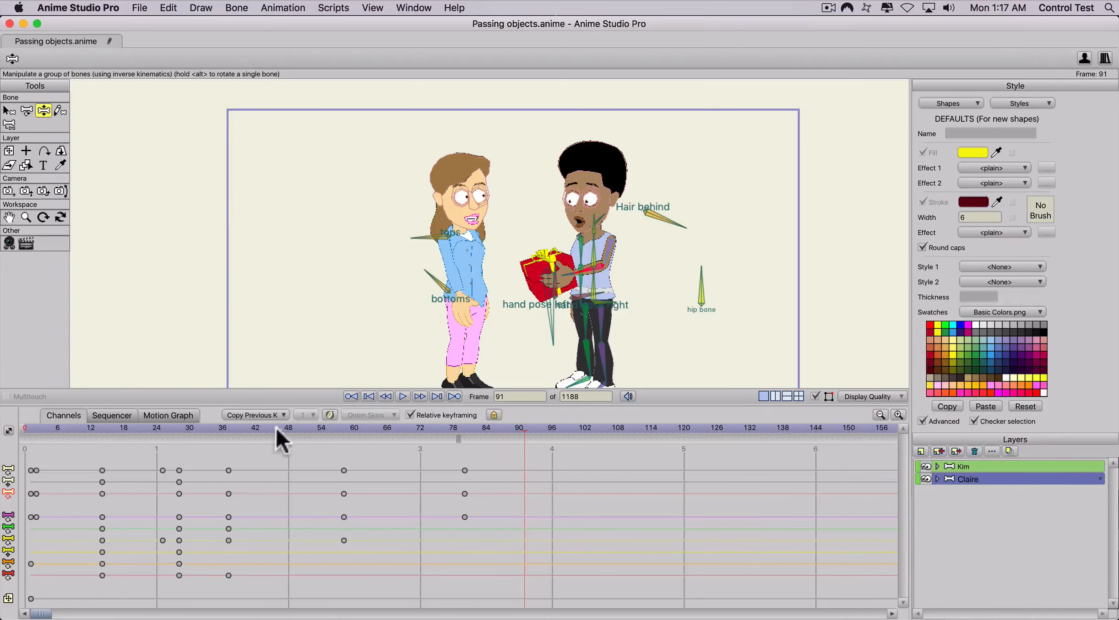
drag(28, 429, 360, 422)
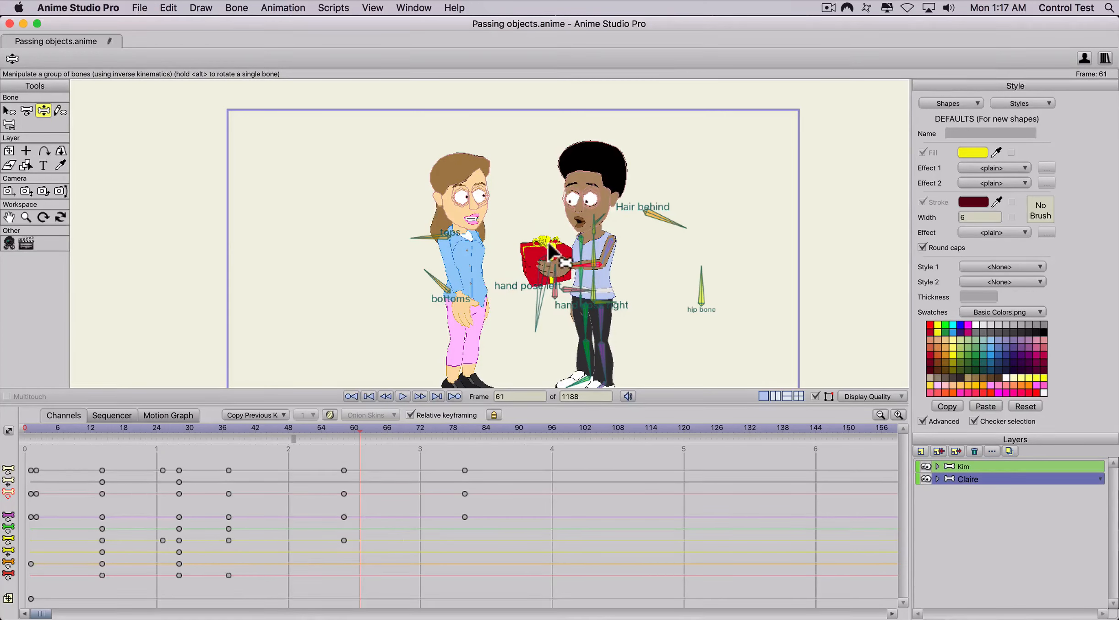
key(z)
drag(590, 272, 575, 244)
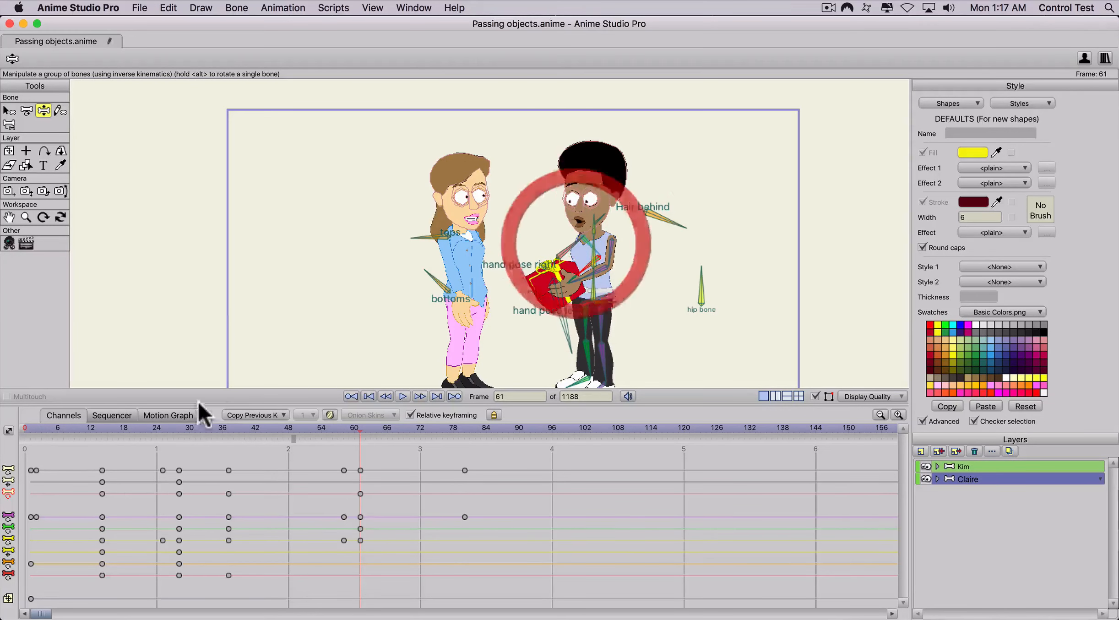
key(super+z)
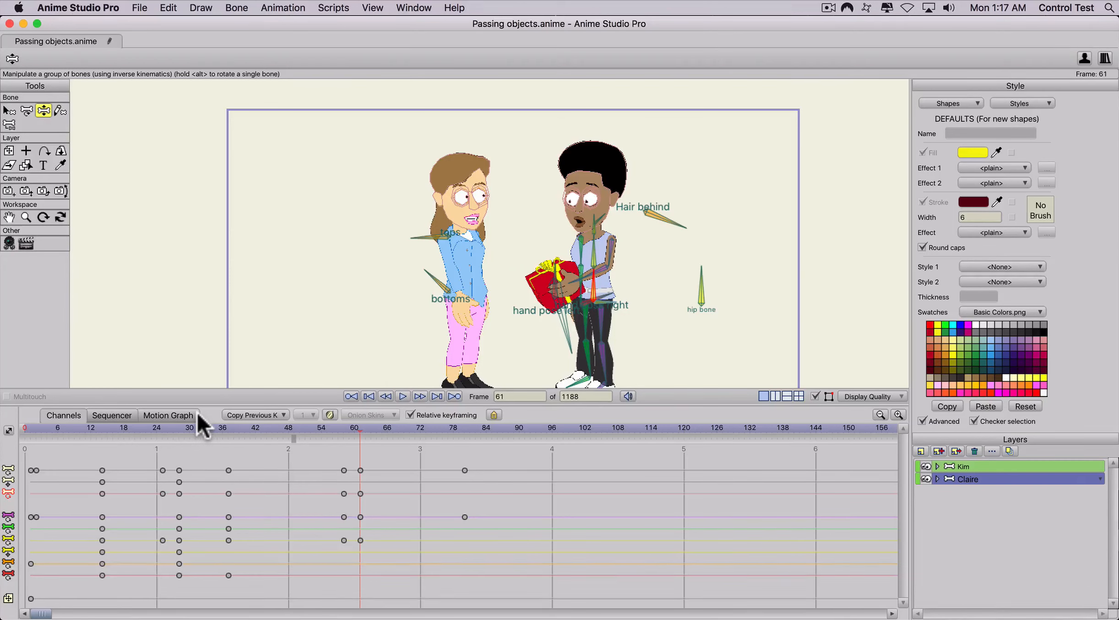
key(shift+super)
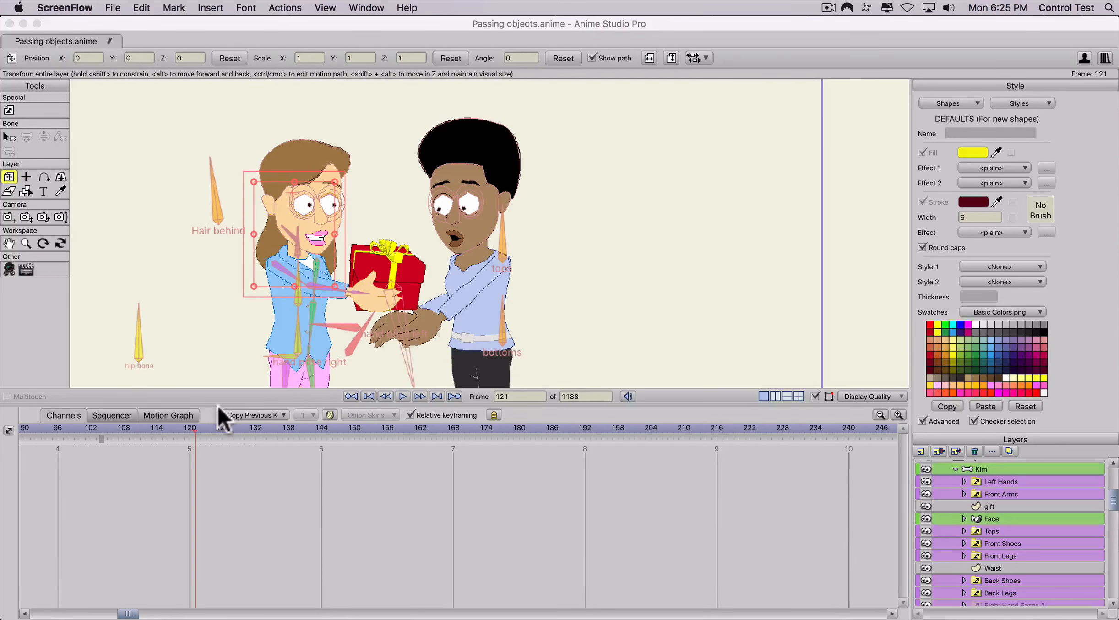
- At frame 120 of the street scene, toggle the second character's Left Hands layer off and on to identify the hand it controls
mouse_move(183, 427)
mouse_down()
mouse_move(174, 428)
mouse_move(184, 427)
mouse_up()
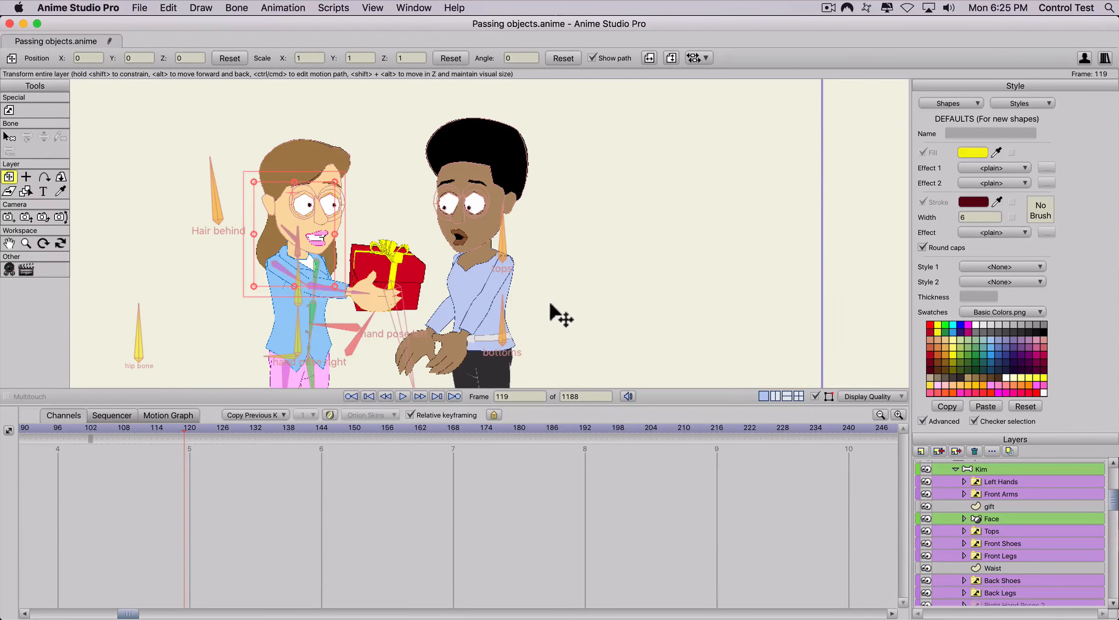
mouse_move(173, 427)
mouse_down()
mouse_move(217, 429)
mouse_move(189, 429)
mouse_up()
click(188, 429)
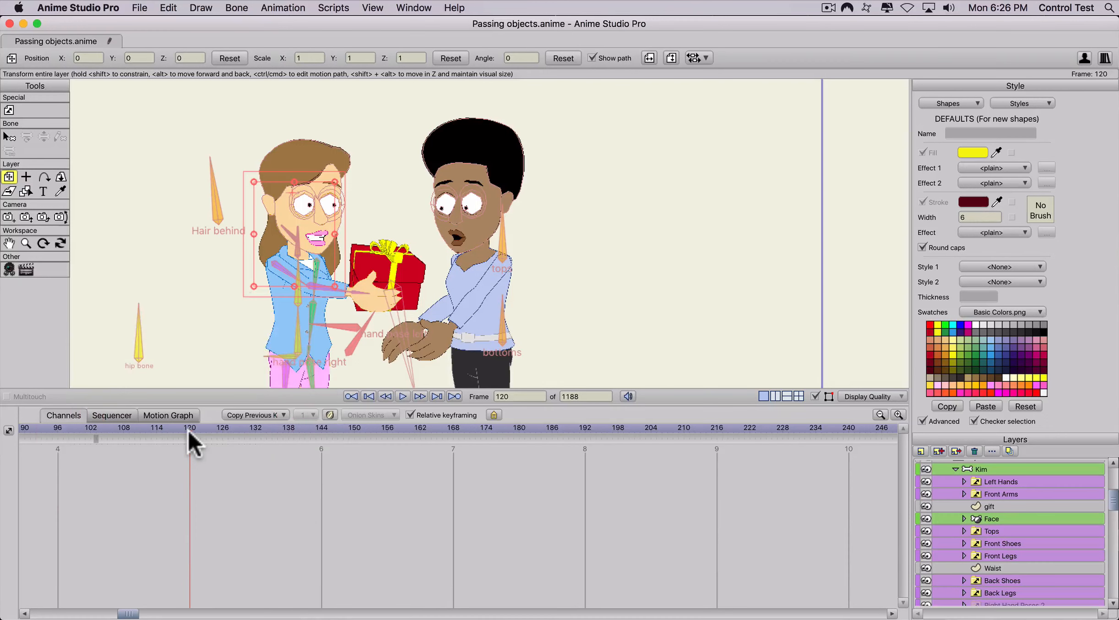
scroll(953, 479, up, 2)
click(953, 493)
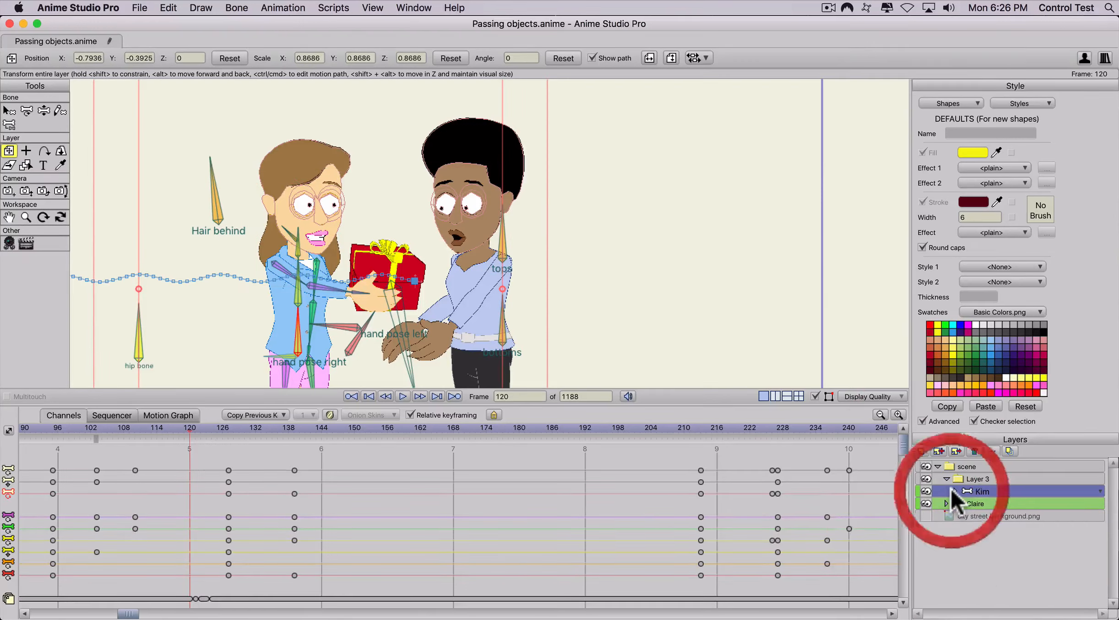
click(945, 502)
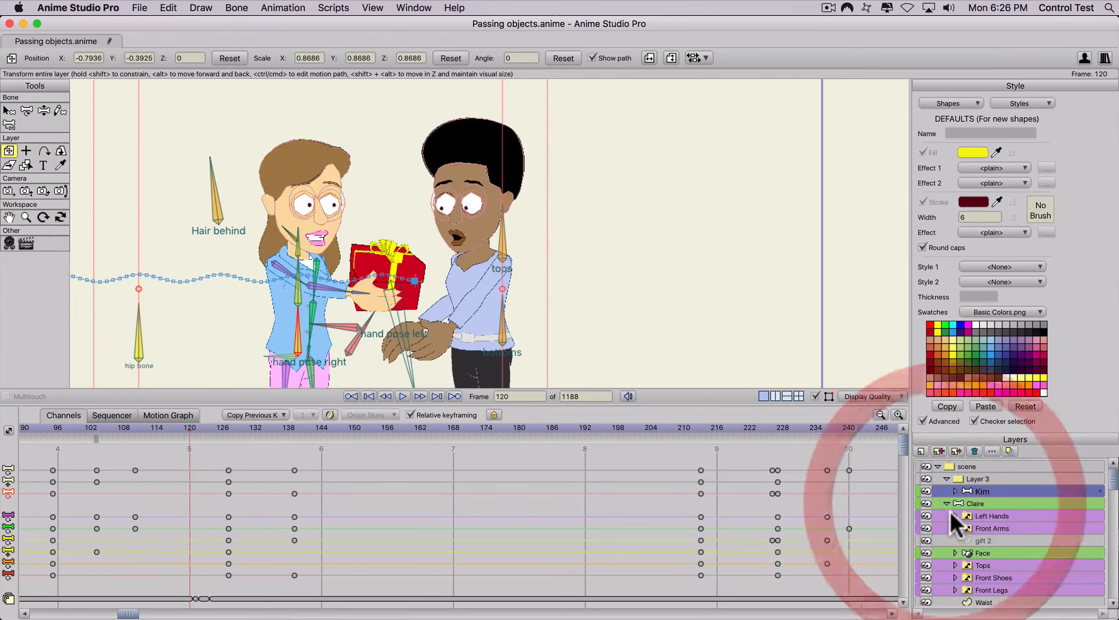
scroll(951, 513, down, 2)
click(977, 492)
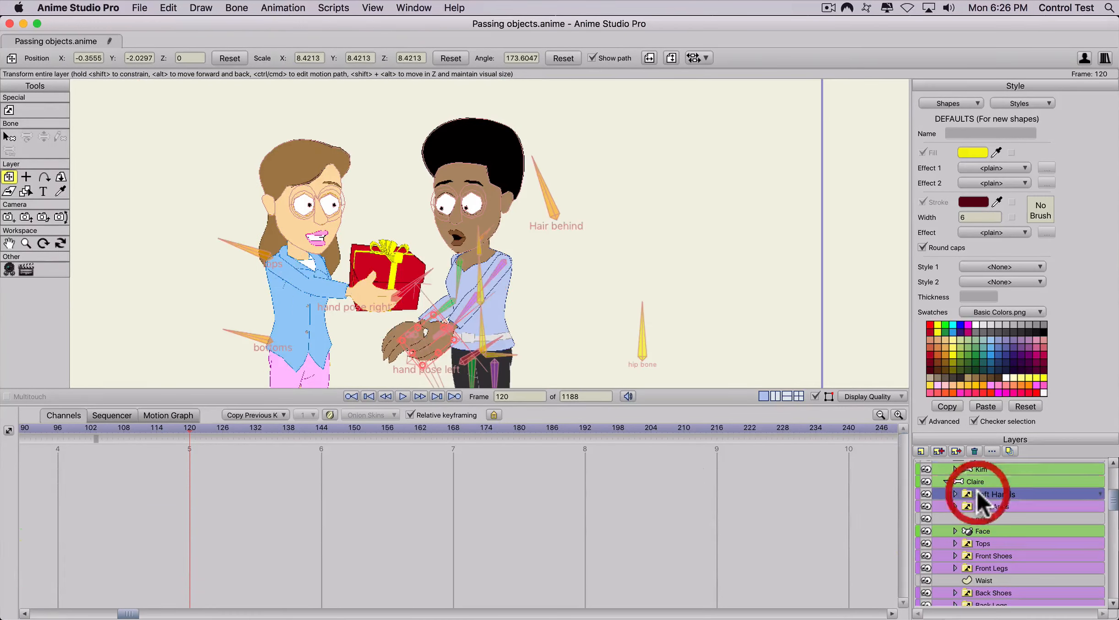
click(926, 493)
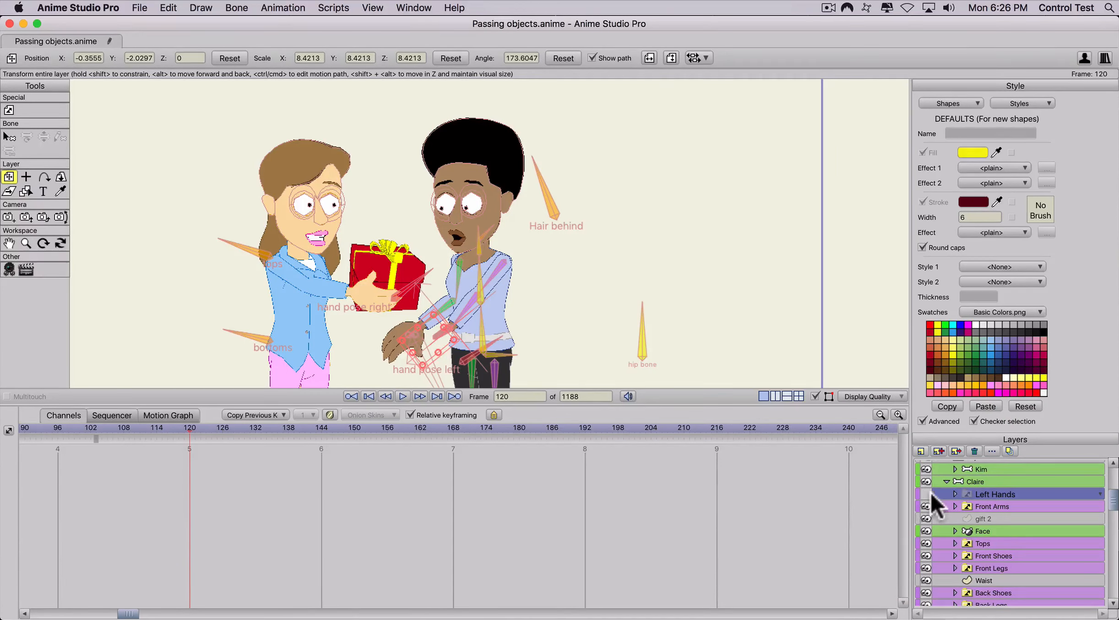
click(928, 492)
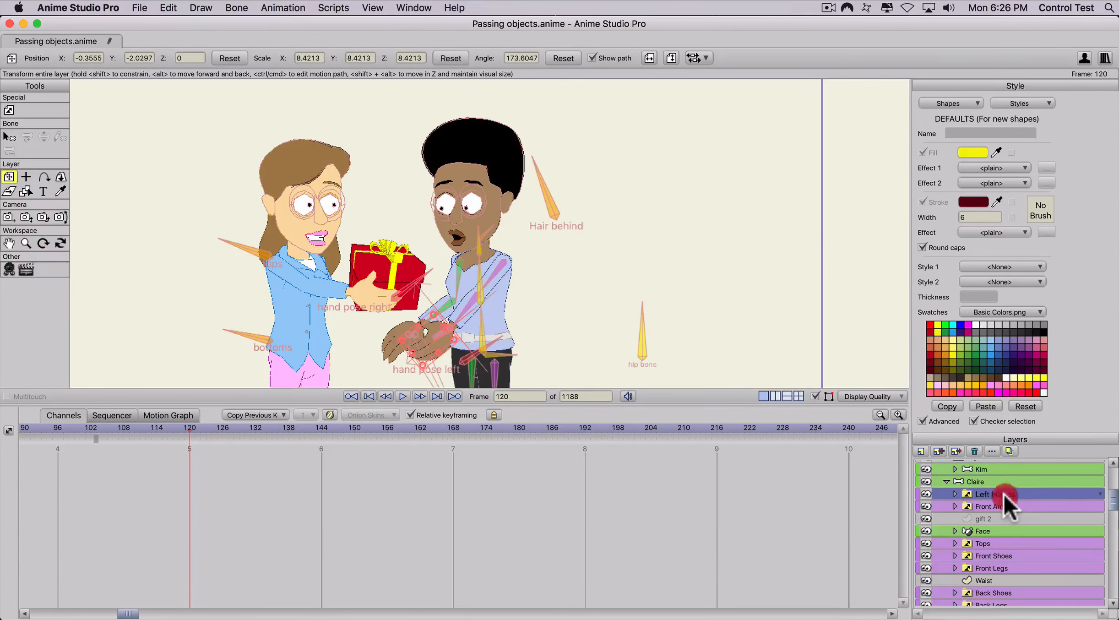
- Duplicate the second character's Left Hands layer as Left Hands 2 and move the copy into the first character's layer group
click(939, 452)
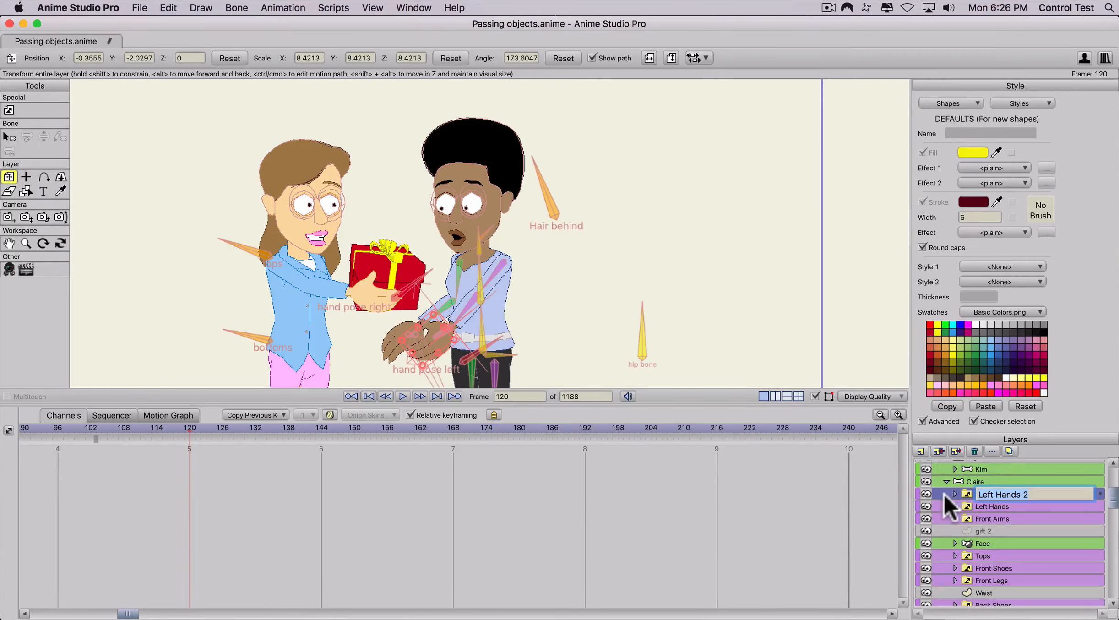
drag(945, 496, 951, 468)
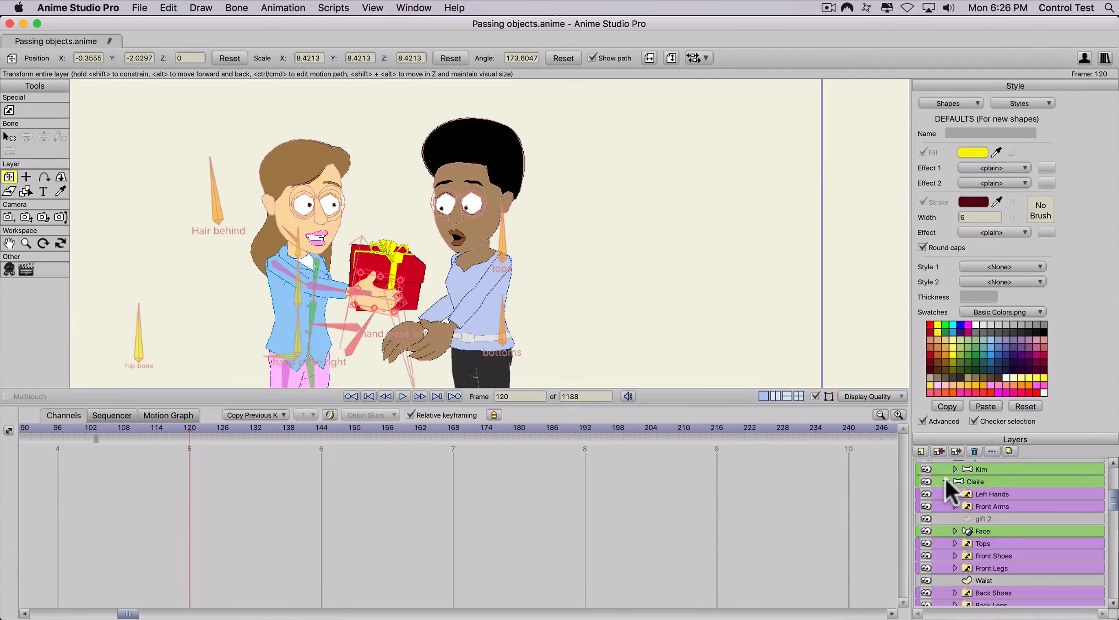
click(945, 481)
click(955, 491)
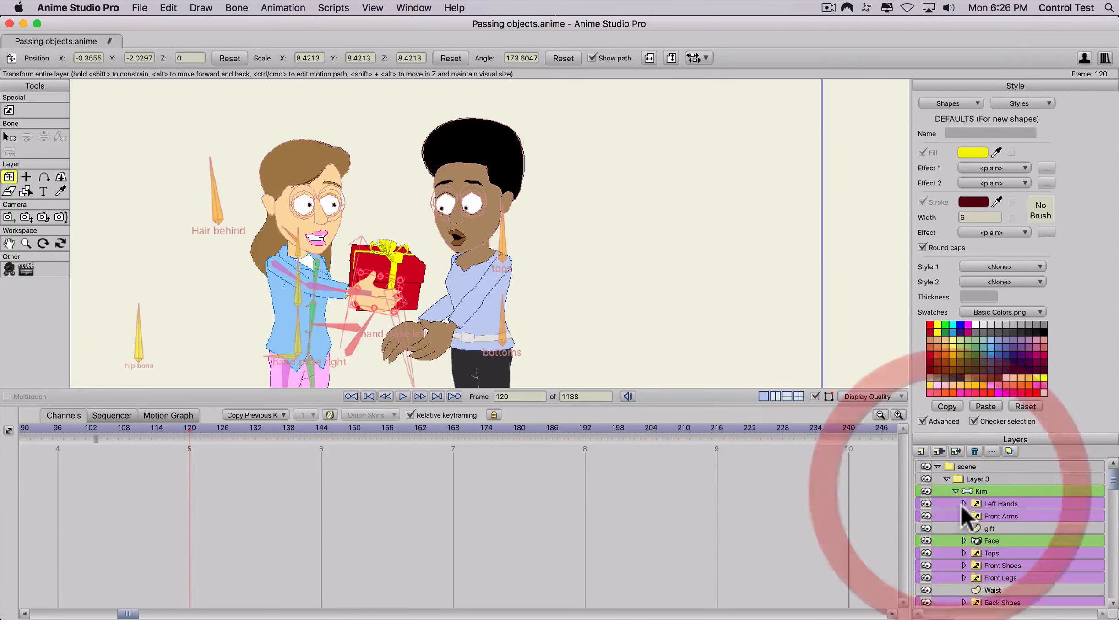
- Place Left Hands 2 between the first character's Front Arms and gift layers, and try shifting the copied hand before undoing the shift
scroll(959, 501, down, 5)
click(984, 477)
mouse_move(986, 469)
mouse_down()
mouse_move(981, 510)
mouse_move(980, 457)
mouse_move(981, 504)
mouse_move(979, 476)
mouse_up()
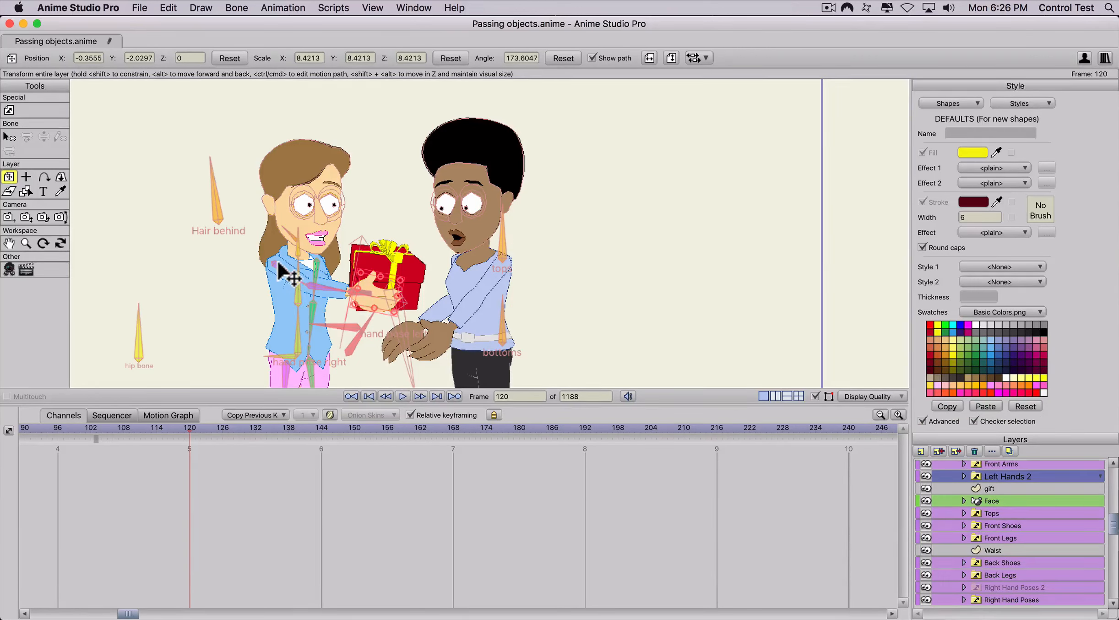
drag(371, 298, 419, 296)
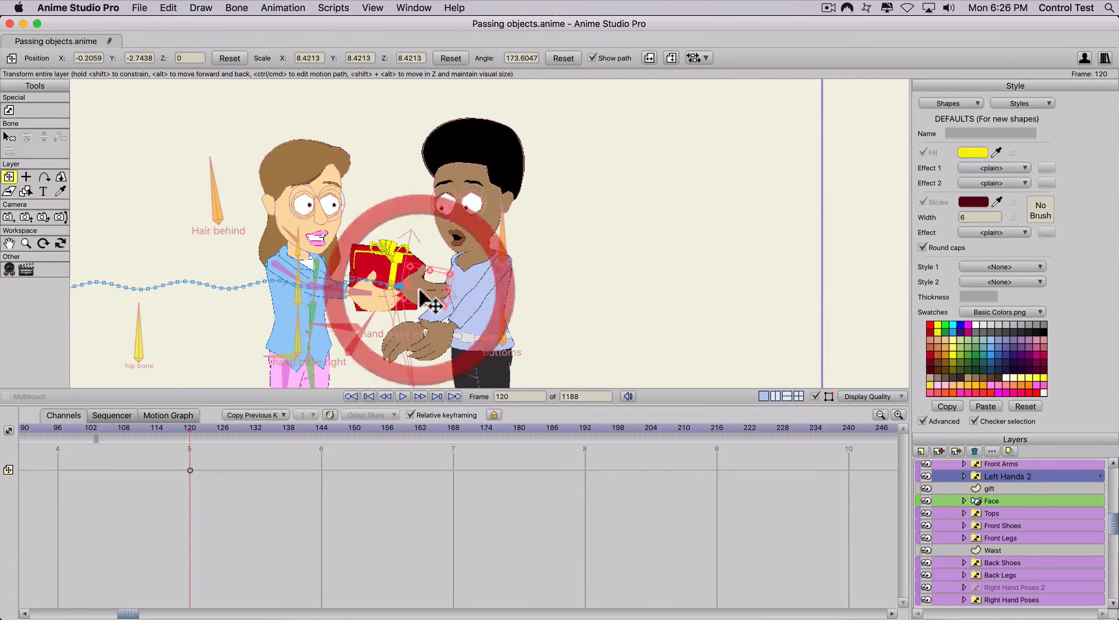
key(super+z)
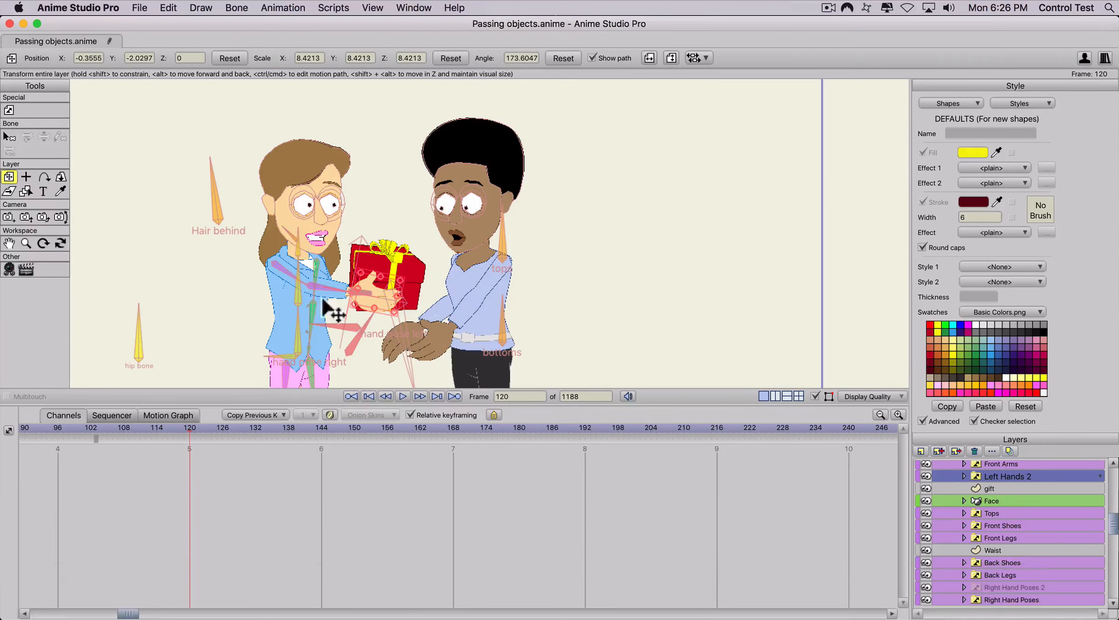
- Try switching off Left Hands 2's visibility at frame 120, and delete that visibility keyframe
drag(128, 613, 41, 613)
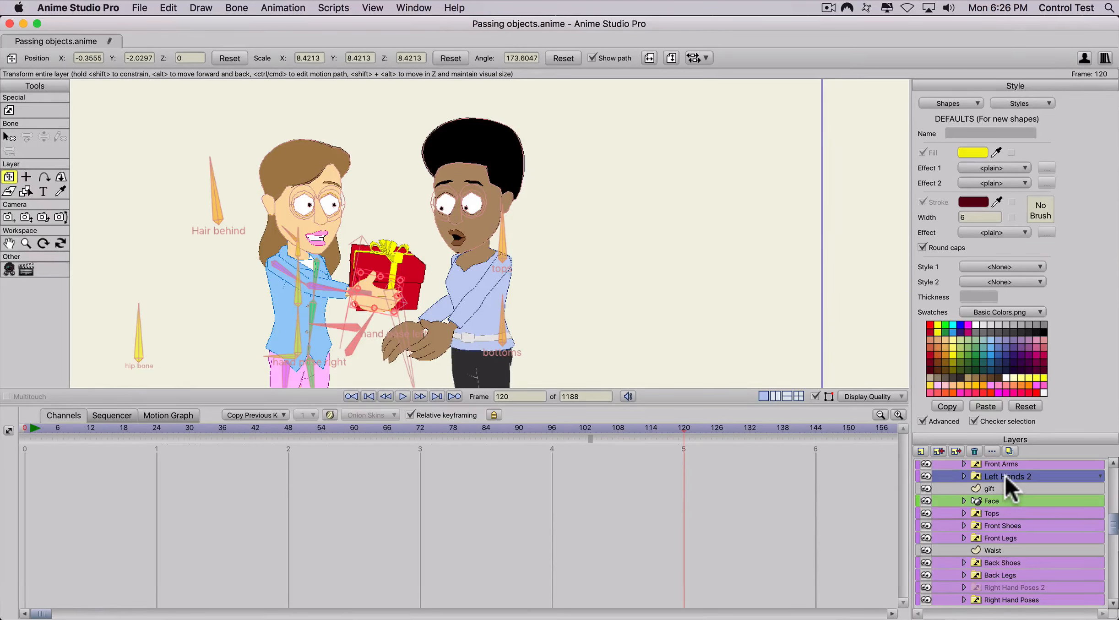
double_click(1041, 476)
click(595, 242)
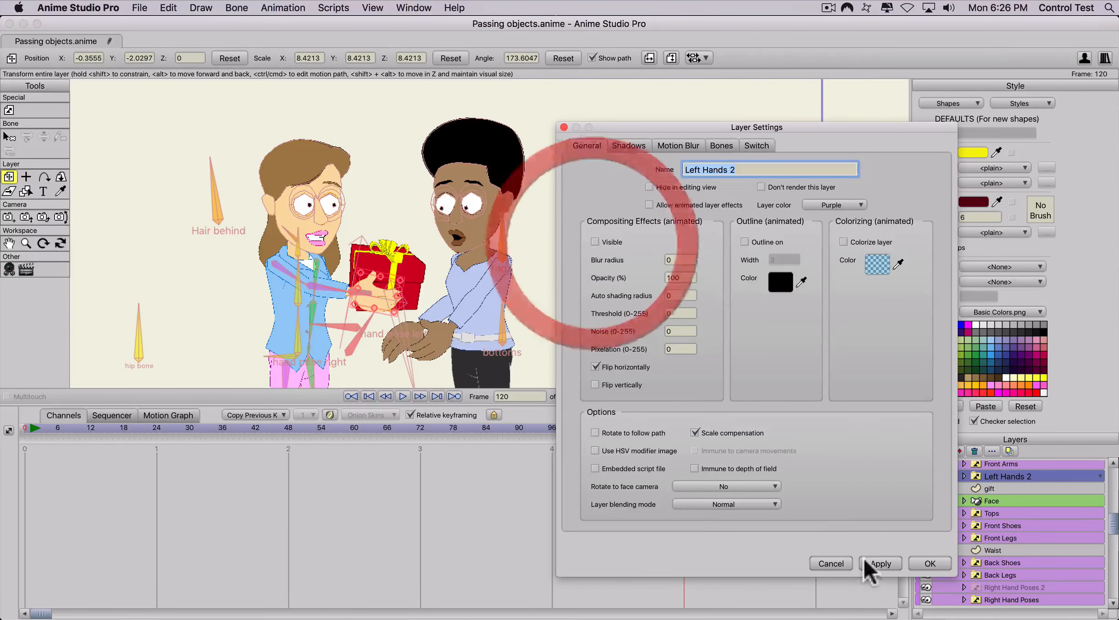
click(879, 563)
click(929, 563)
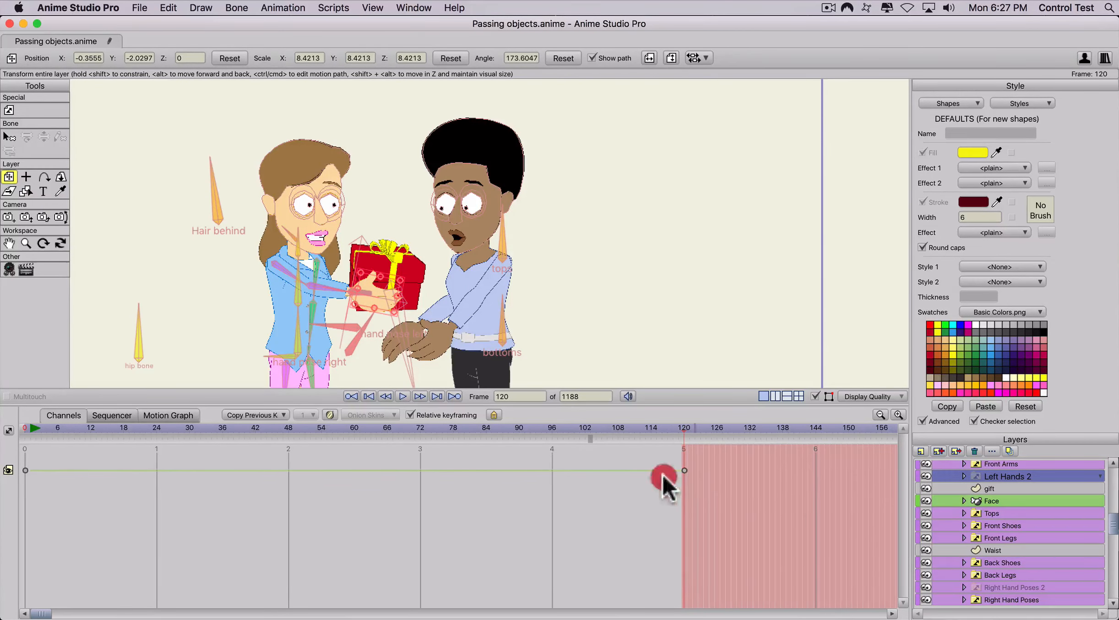
key(BackSpace)
- At frame 0, move Left Hands 2 from the end of the first character's layer group to between Front Arms and gift
click(24, 427)
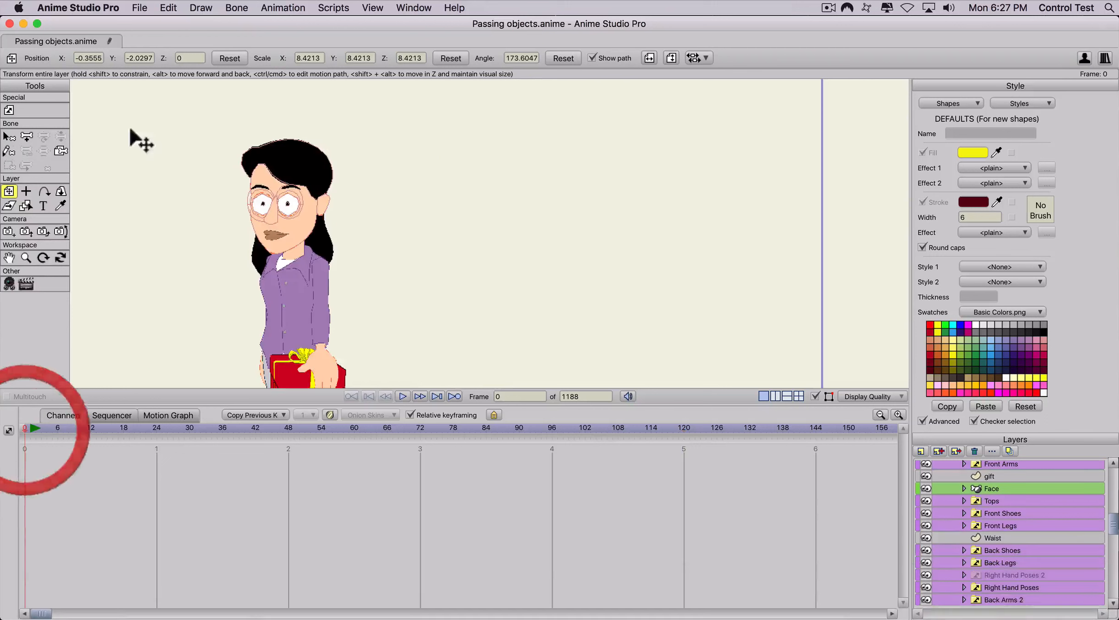
scroll(996, 478, up, 3)
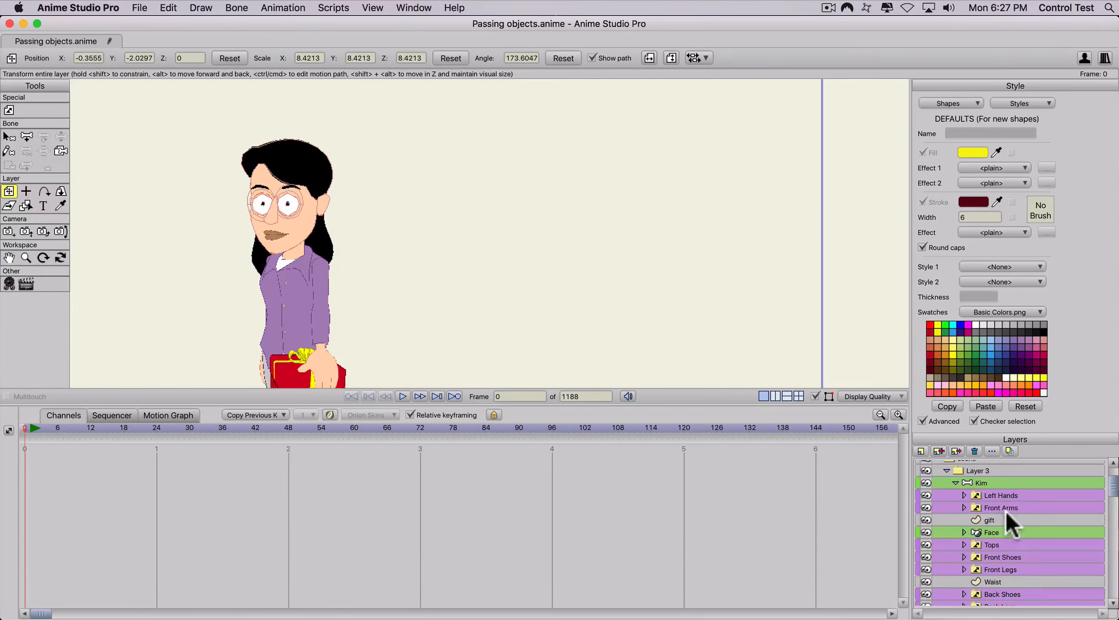
scroll(1006, 524, down, 8)
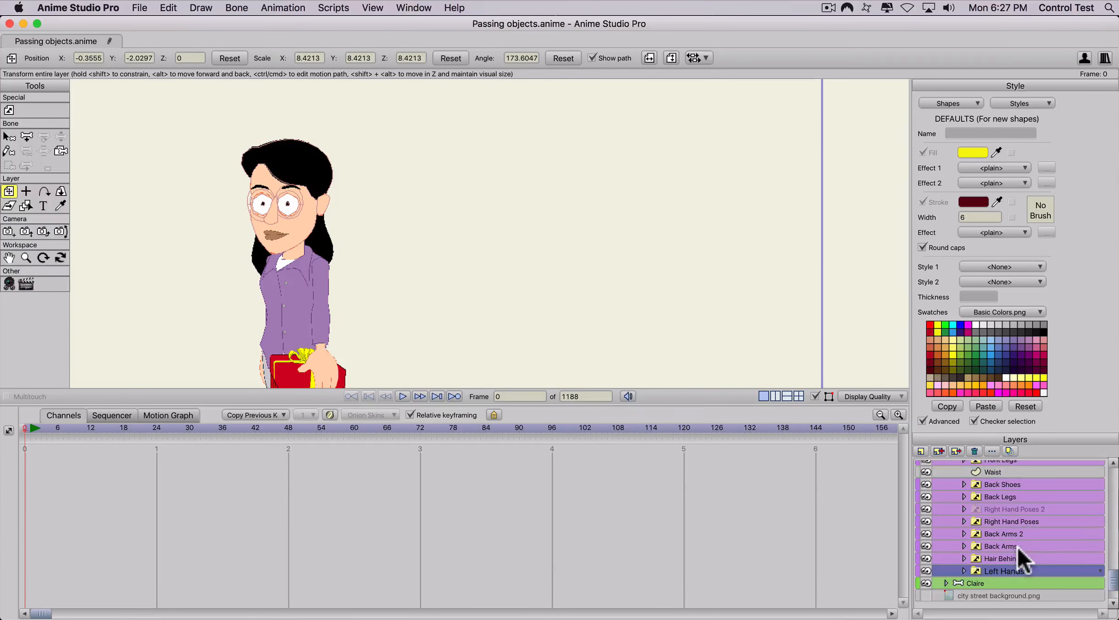
click(1016, 570)
drag(1016, 570, 1006, 478)
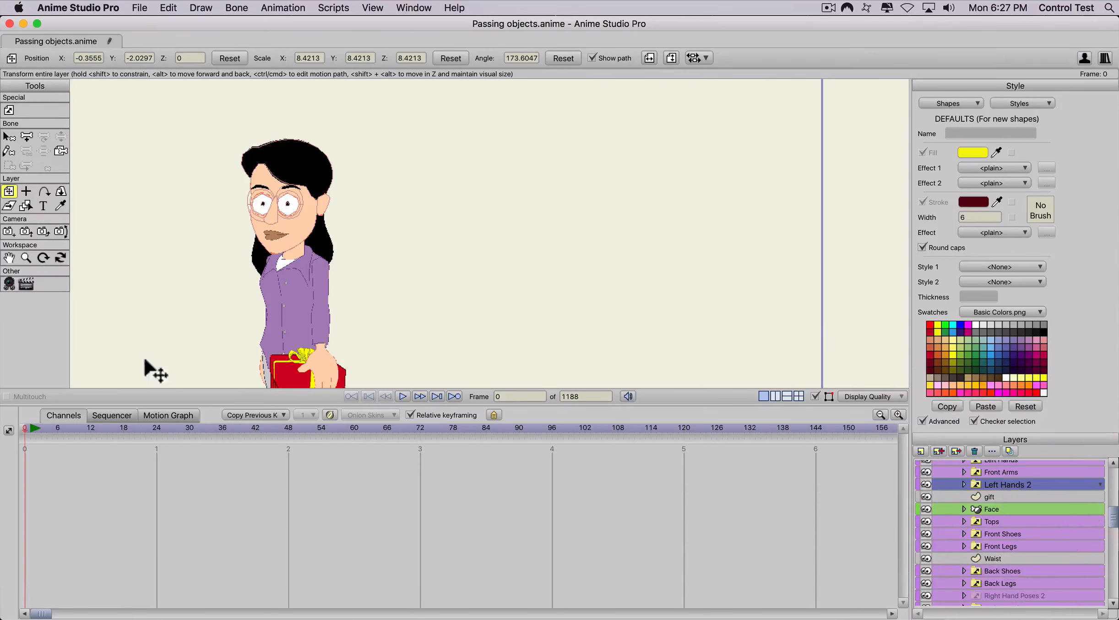
- Make the Left Hands 2 layer invisible at frame 0
double_click(1035, 486)
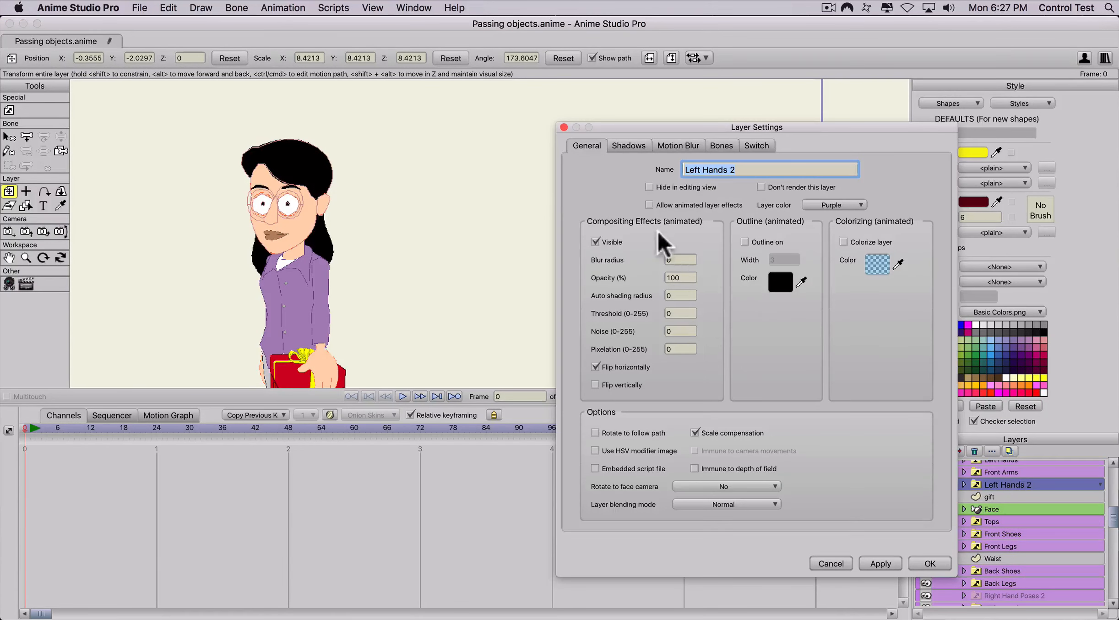
click(595, 242)
click(880, 563)
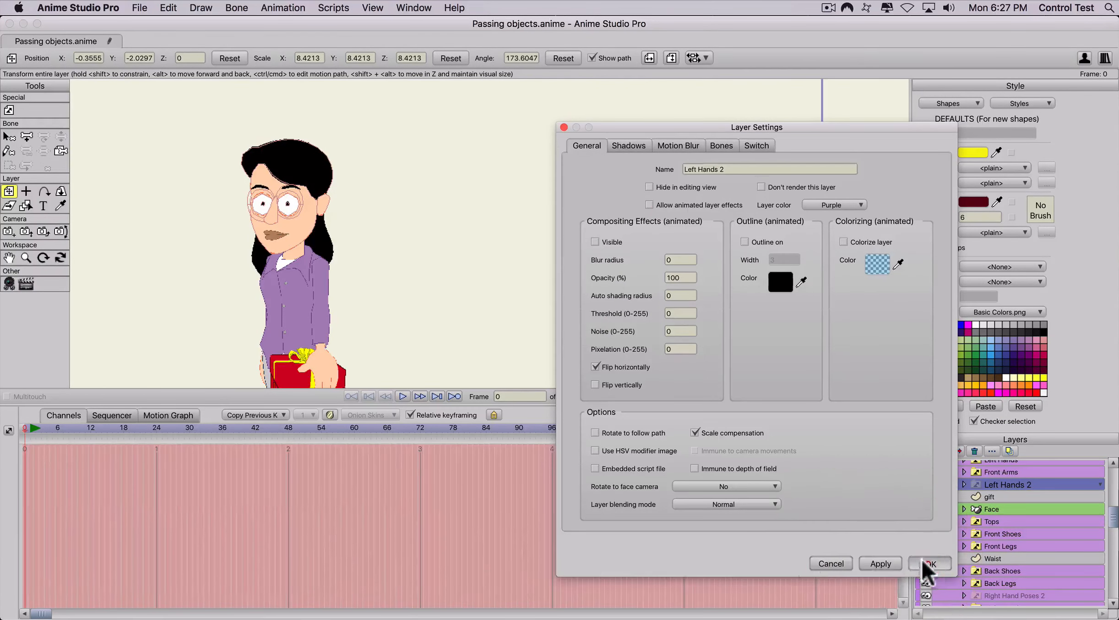
click(929, 563)
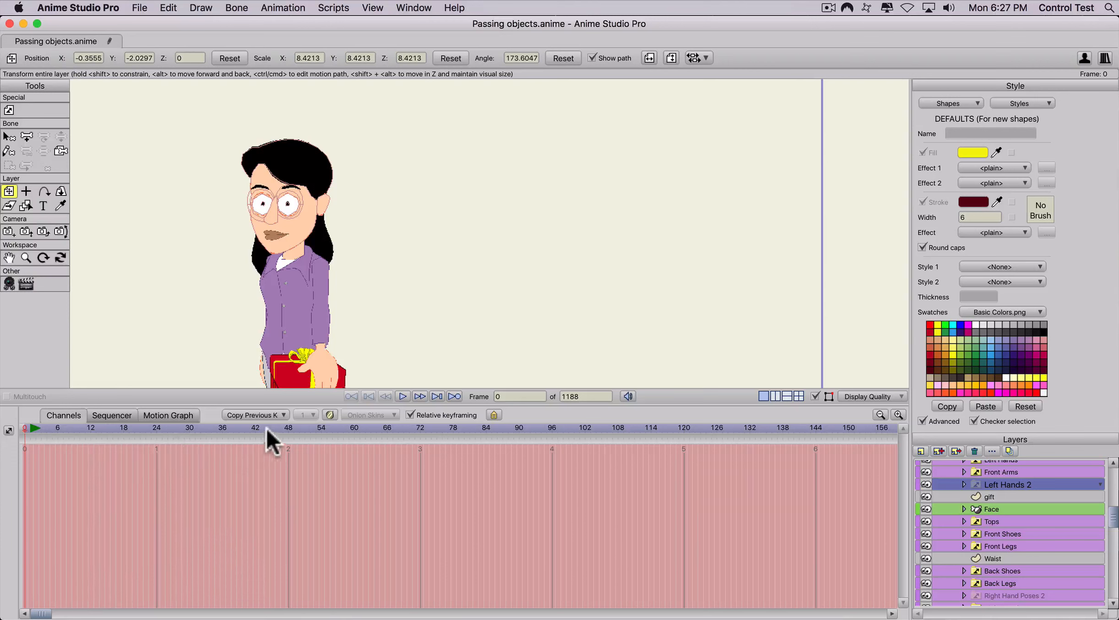
- Make the Left Hands 2 layer visible from frame 121
drag(273, 428, 687, 421)
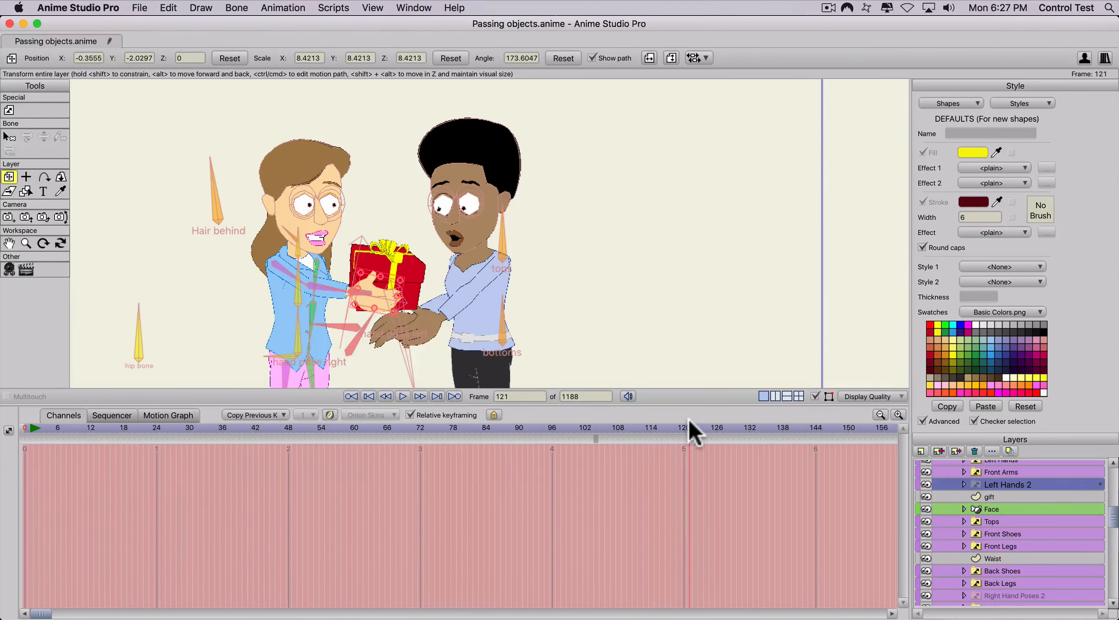
click(688, 428)
scroll(403, 334, up, 3)
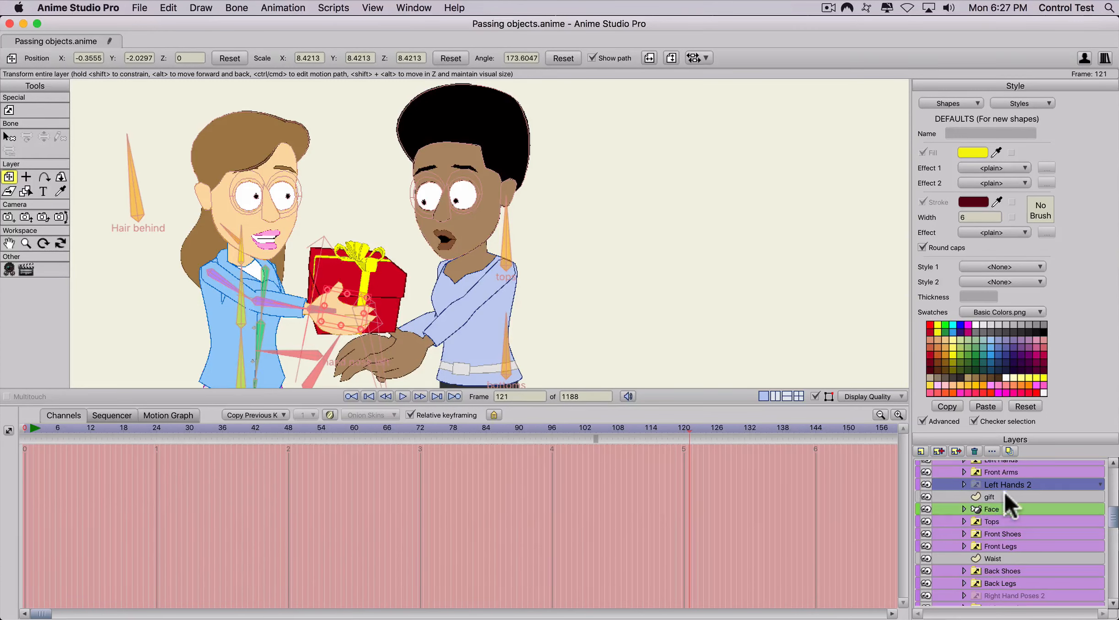
double_click(1042, 486)
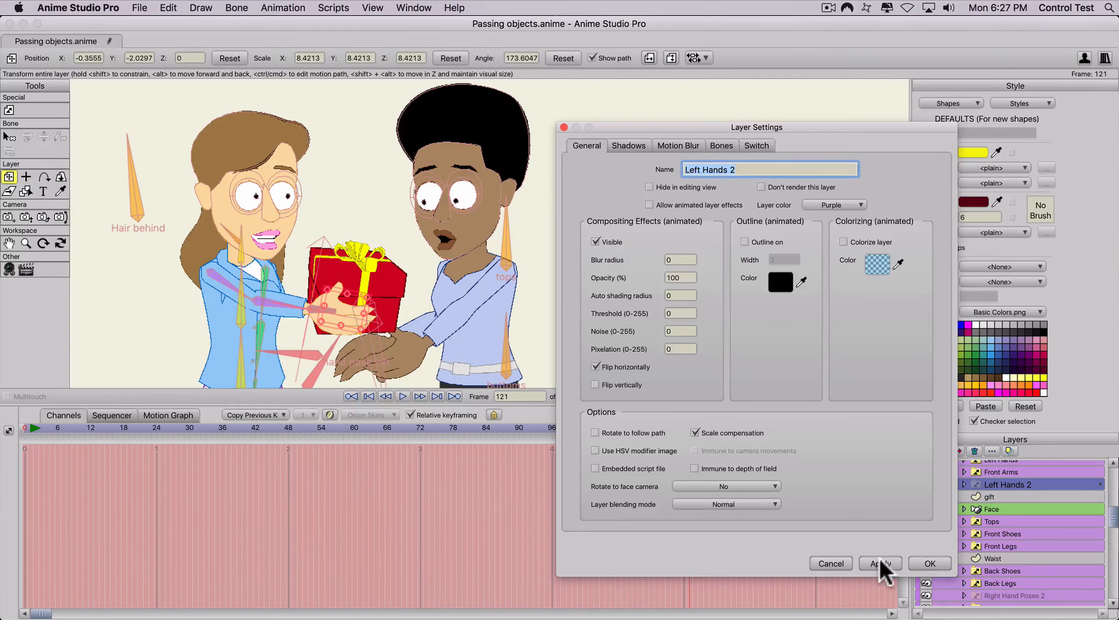
click(918, 563)
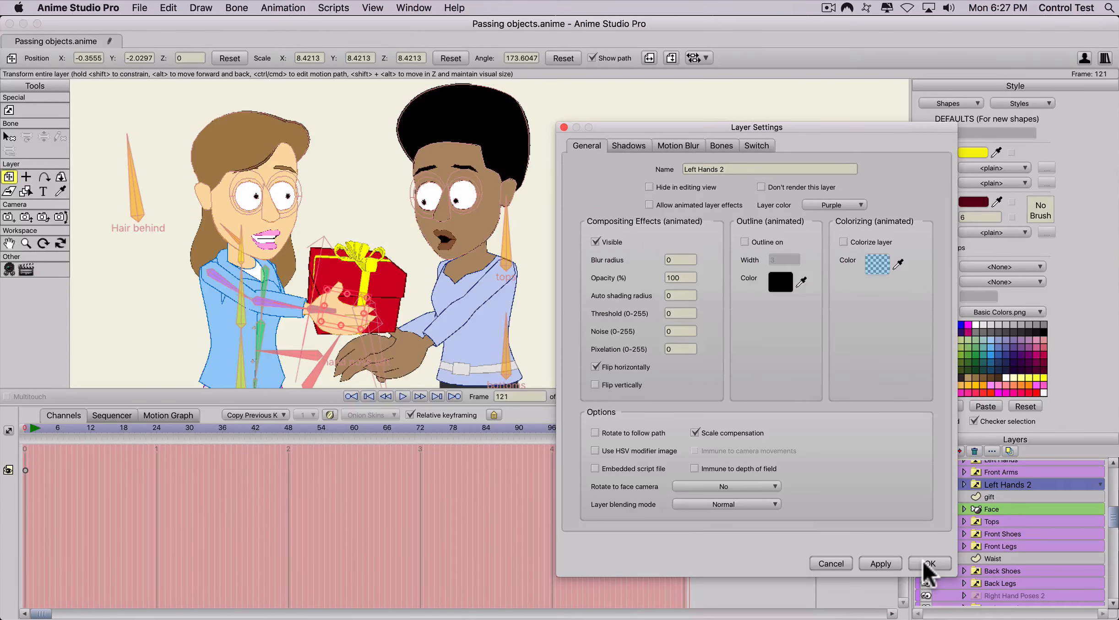
- At frame 121, rotate Left Hands 2 to about 377°, flip it horizontally, and move it over the second character's hand
drag(349, 330, 320, 385)
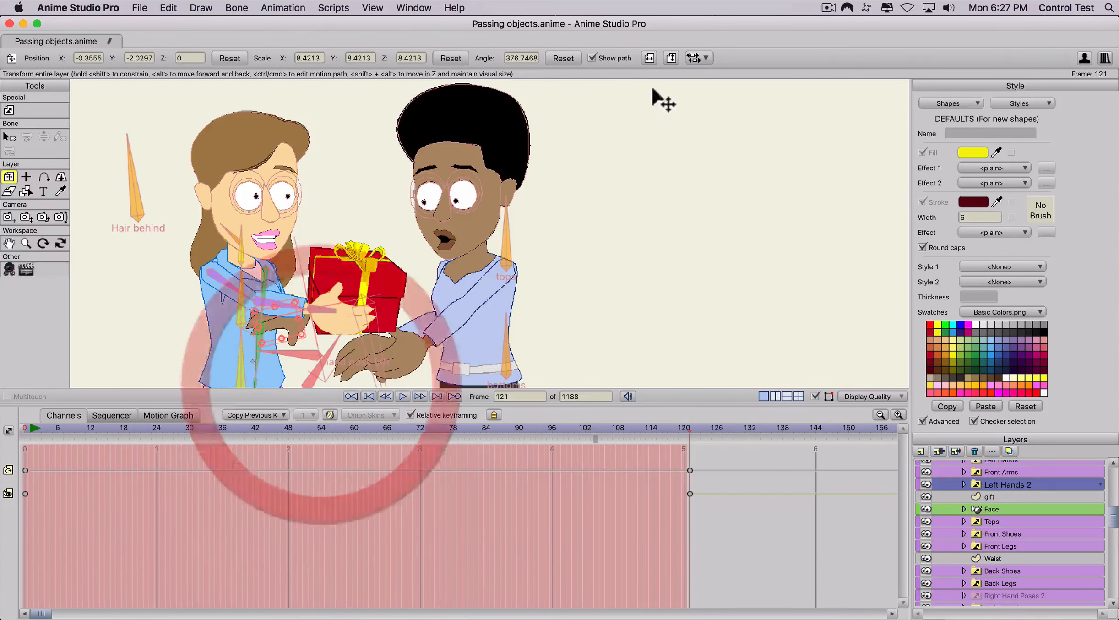
click(649, 57)
drag(280, 322, 395, 342)
- Fine-tune Left Hands 2 at frame 121 to about X -0.63, Y -3.37 and 390° so it covers the second character's hand
scroll(408, 330, up, 10)
scroll(409, 333, down, 10)
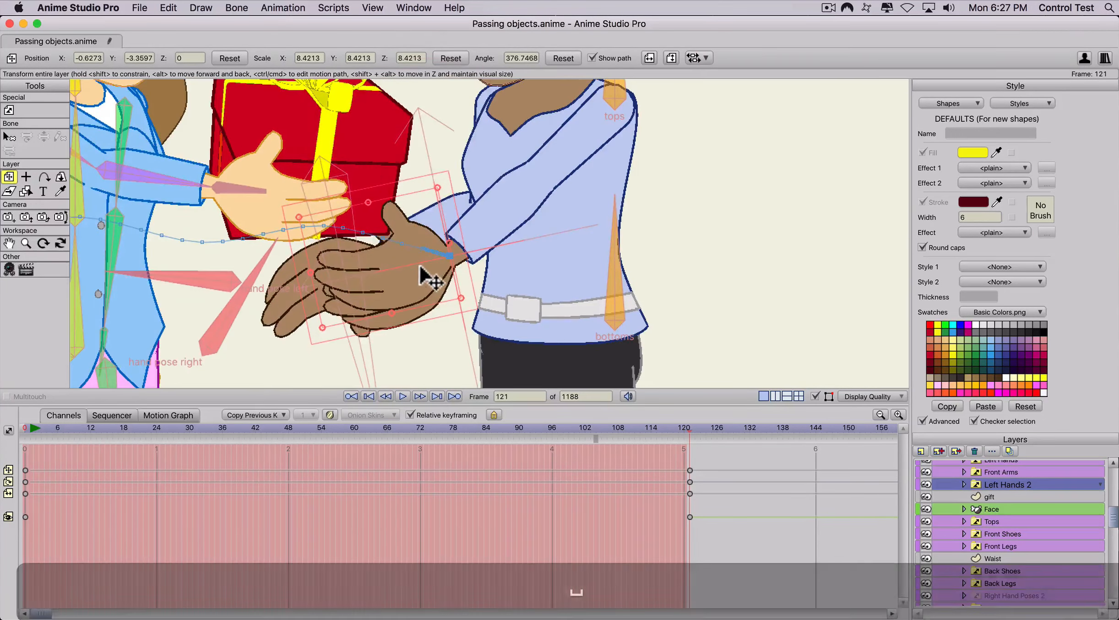
scroll(424, 280, up, 5)
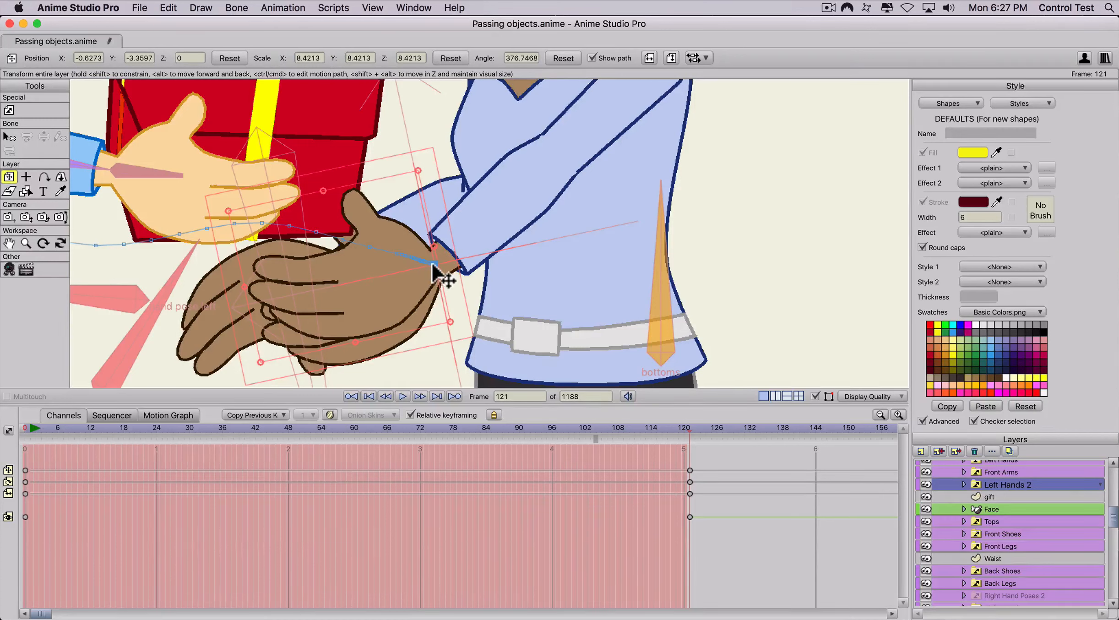
drag(397, 278, 380, 284)
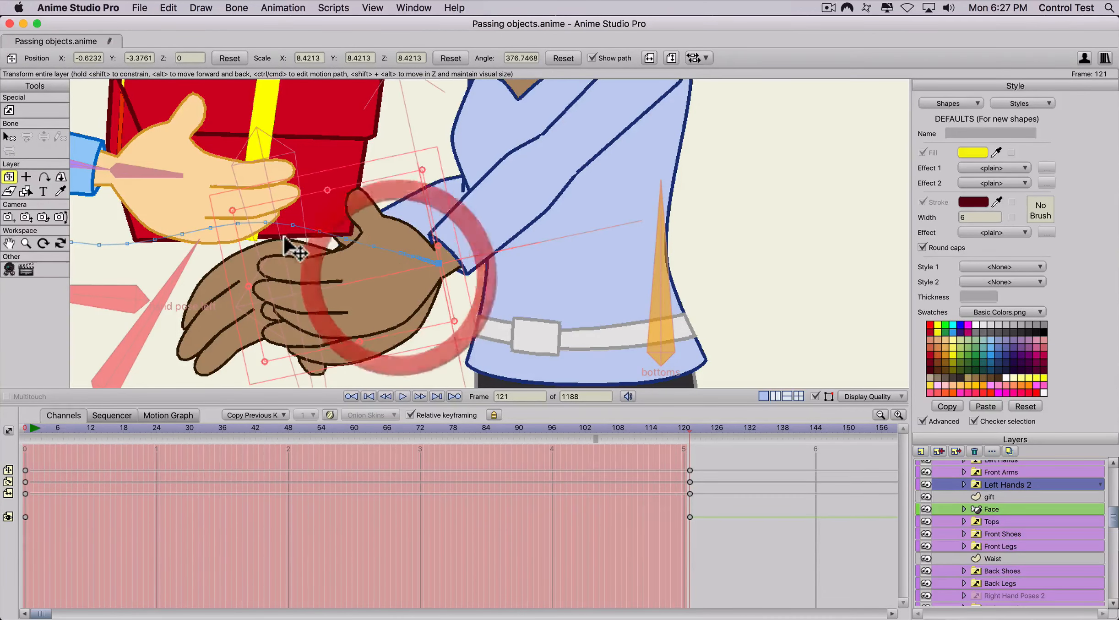
drag(250, 251, 251, 296)
drag(341, 301, 342, 305)
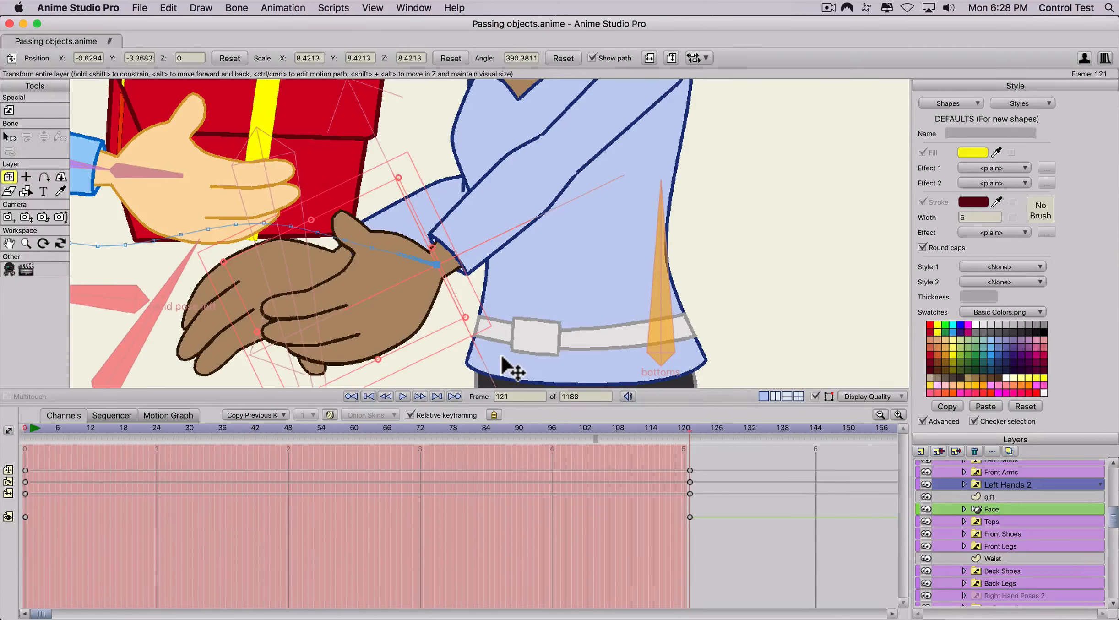
- Reposition and rotate Left Hands 2 at frames 122, 123 and 124 to match the second character's hand as it reaches the gift
key(Right)
drag(406, 291, 380, 254)
drag(209, 273, 229, 259)
key(Right)
drag(320, 251, 296, 219)
drag(196, 239, 191, 210)
key(Right)
mouse_move(309, 195)
mouse_down()
mouse_move(282, 180)
mouse_move(325, 197)
mouse_up()
drag(166, 158, 166, 158)
- Switch off the visibility of Left Hands 2 at frame 125, where the first character's gift is hidden
scroll(238, 227, down, 3)
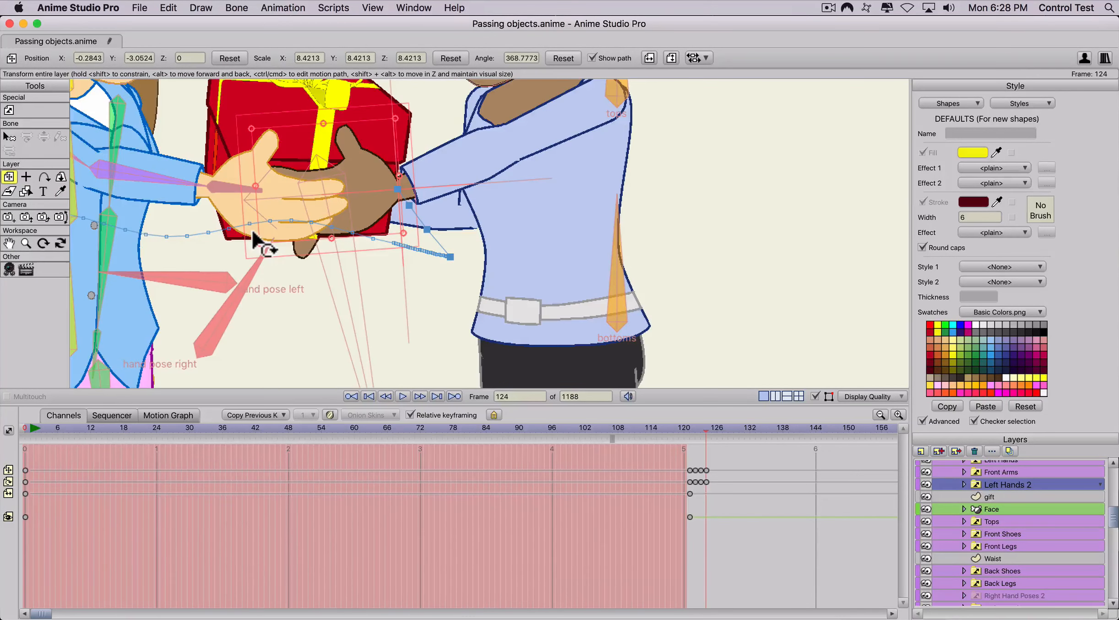
scroll(293, 253, down, 1)
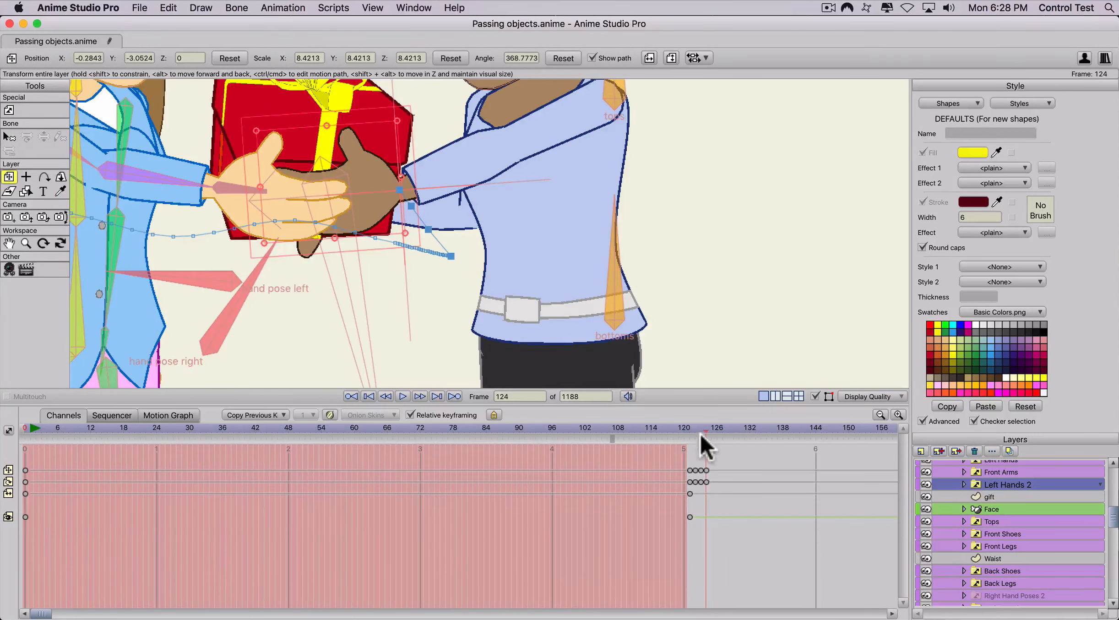
key(Right)
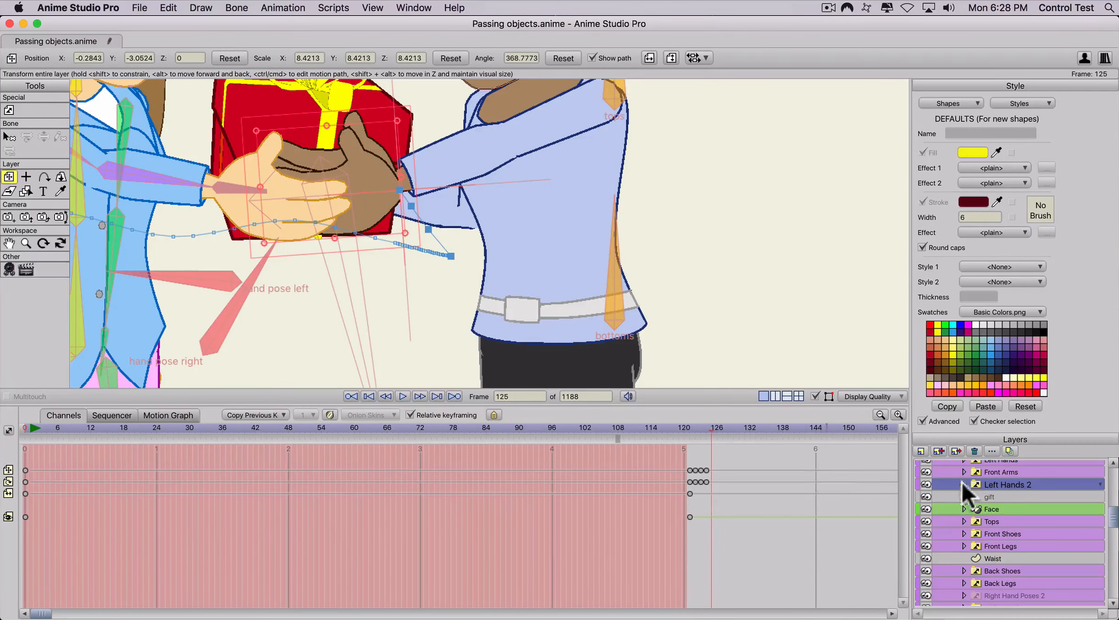
double_click(1033, 485)
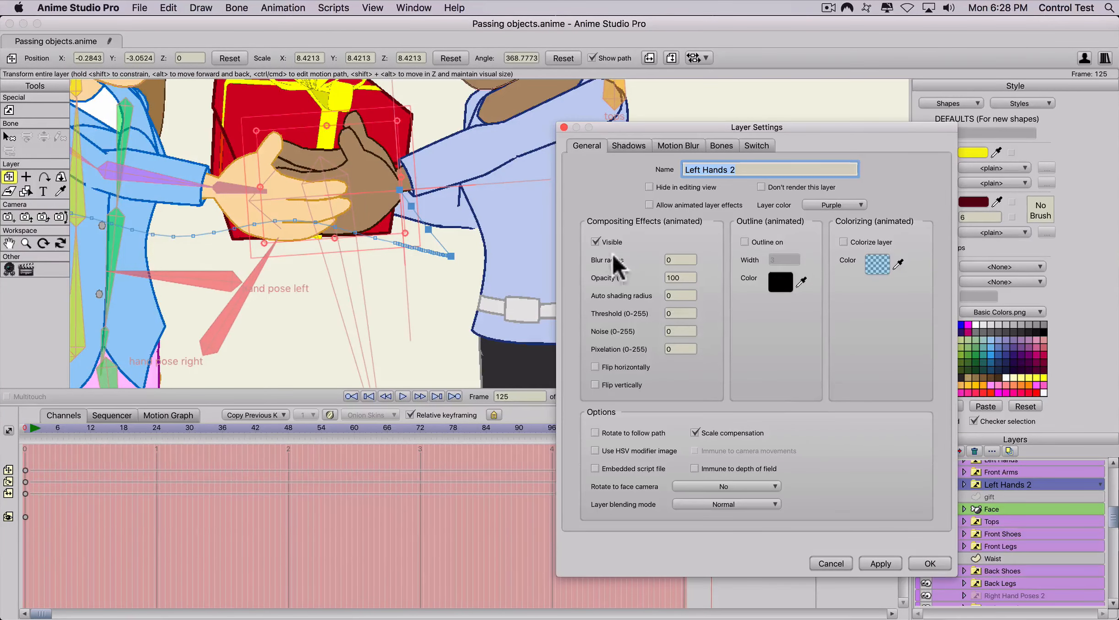
click(595, 241)
click(930, 563)
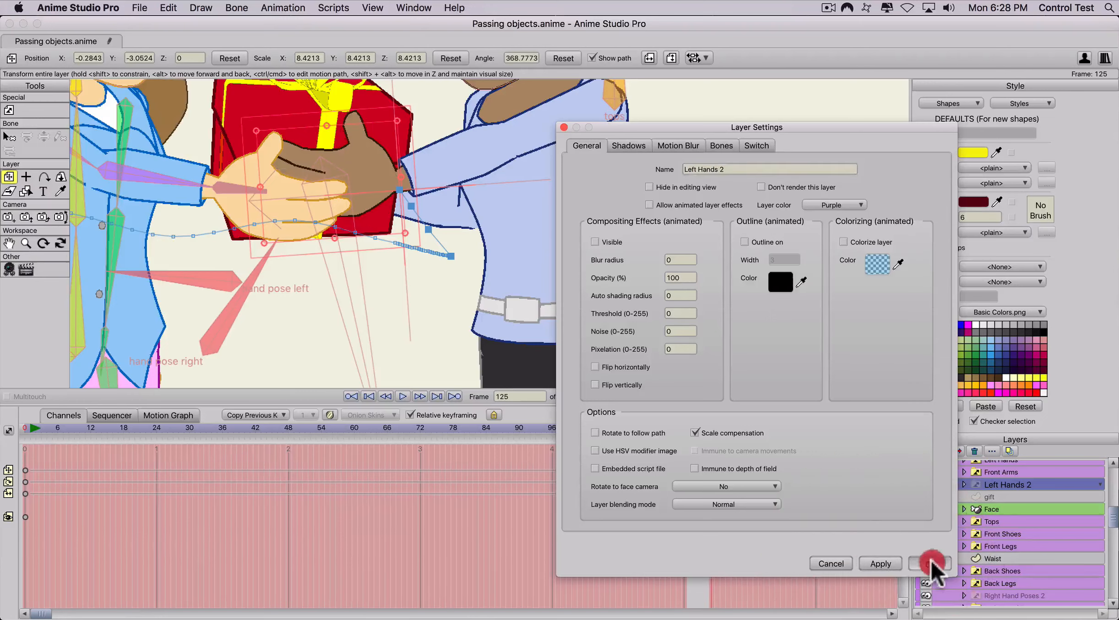
- Scrub through the handoff between about frames 109 and 129 to check the copied hand and the gift exchange
scroll(460, 293, down, 5)
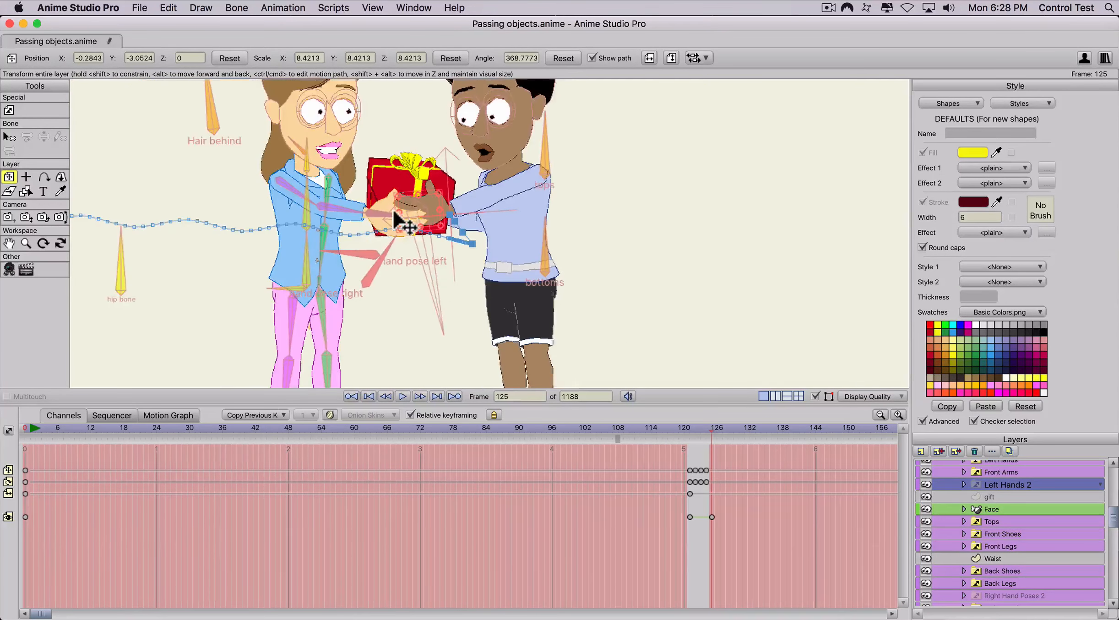
scroll(477, 166, down, 6)
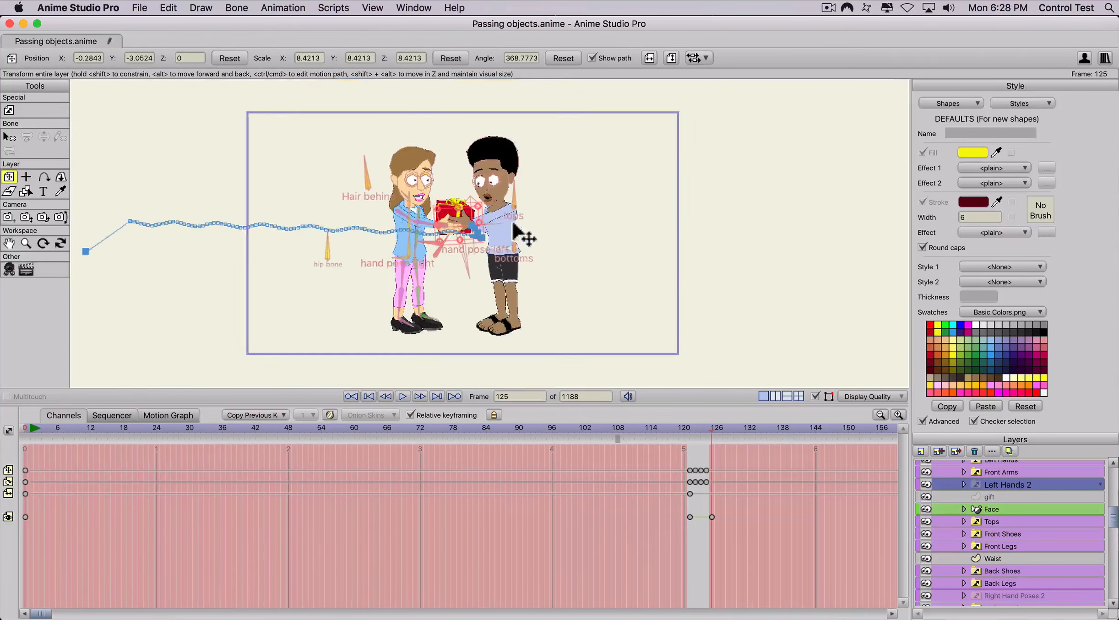
scroll(518, 233, up, 2)
drag(647, 426, 750, 430)
drag(669, 403, 623, 362)
scroll(458, 263, up, 5)
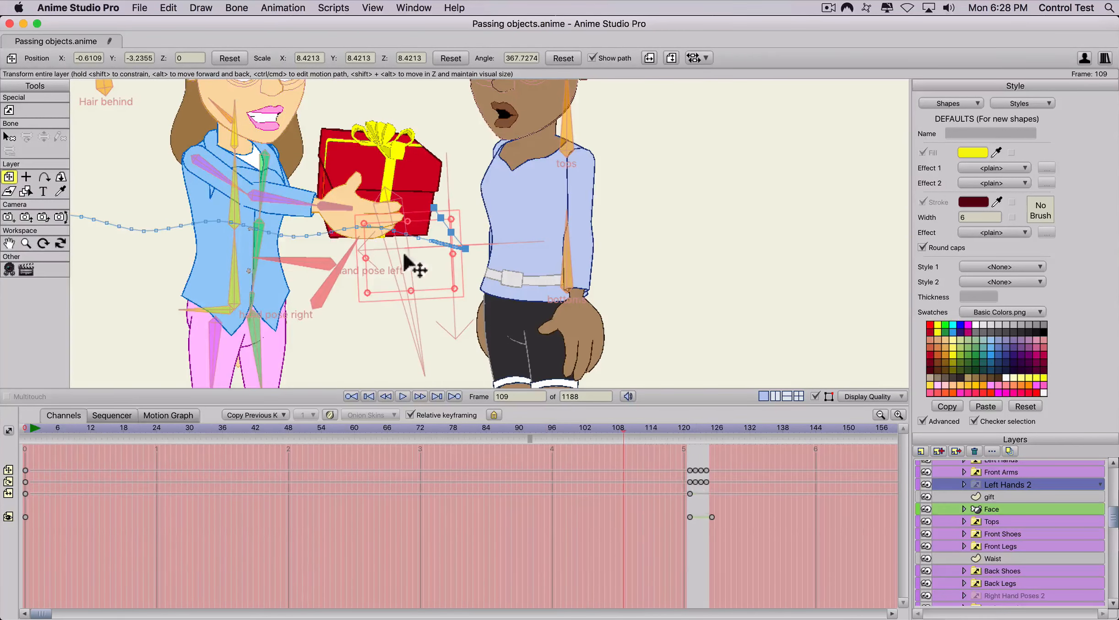
scroll(405, 255, down, 2)
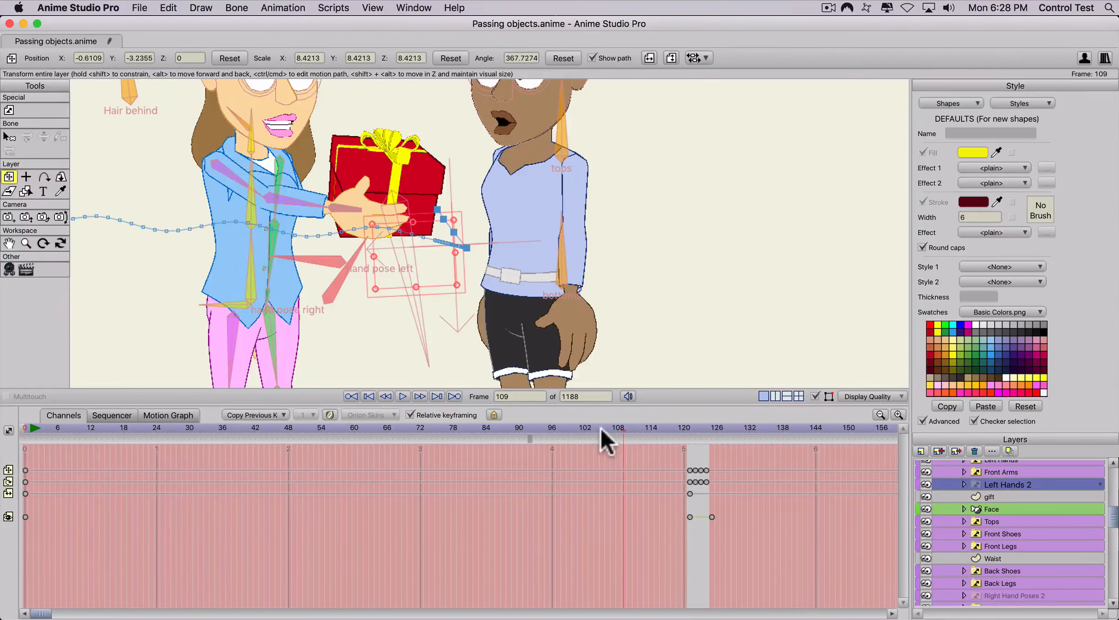
click(668, 429)
drag(668, 427, 731, 418)
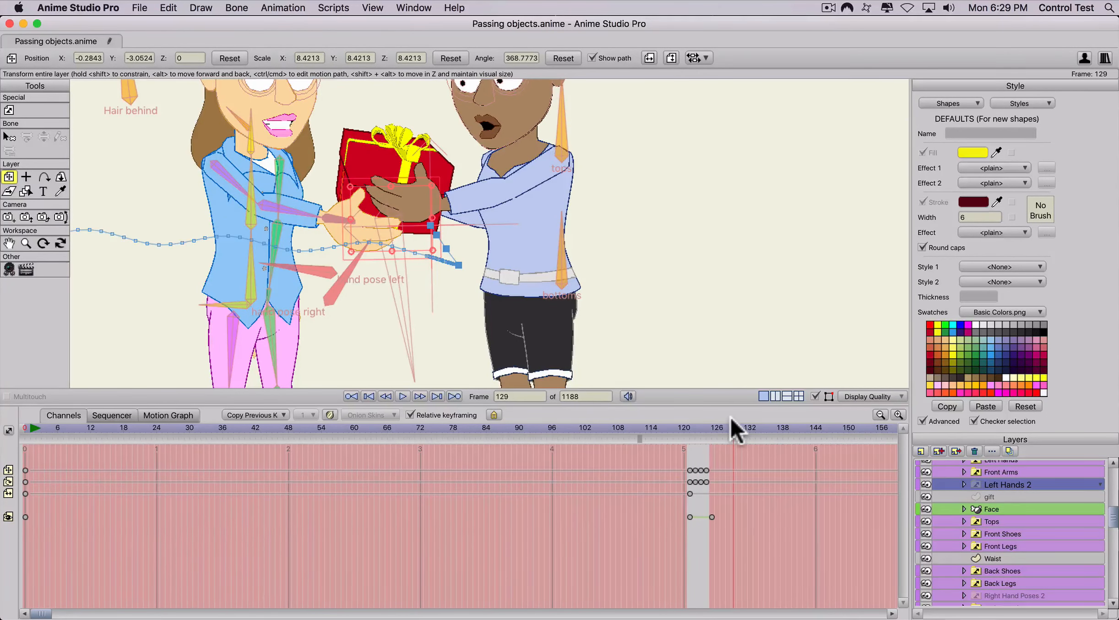